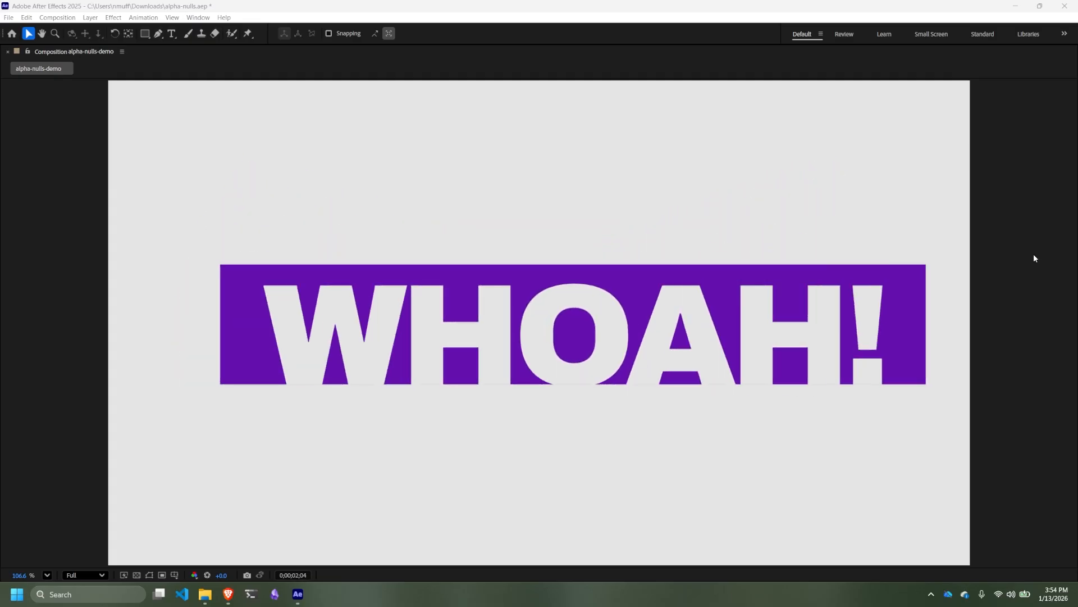
# - Stop the full-screen preview and create a new 1920x1080 composition named track-matte-null-demo
pyautogui.press('space')
pyautogui.press('`')
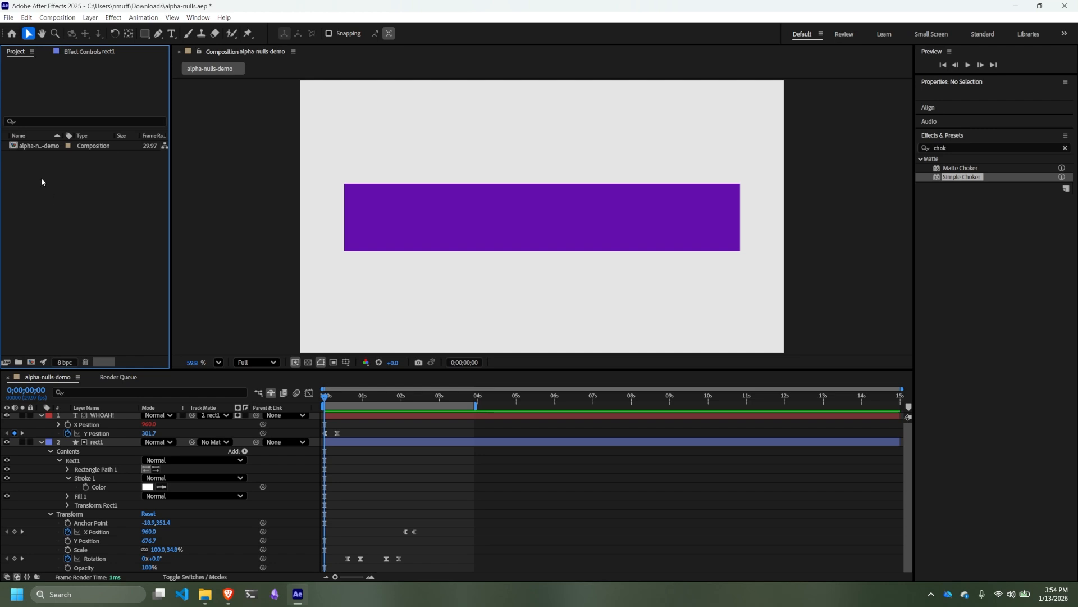
pyautogui.click(33, 148)
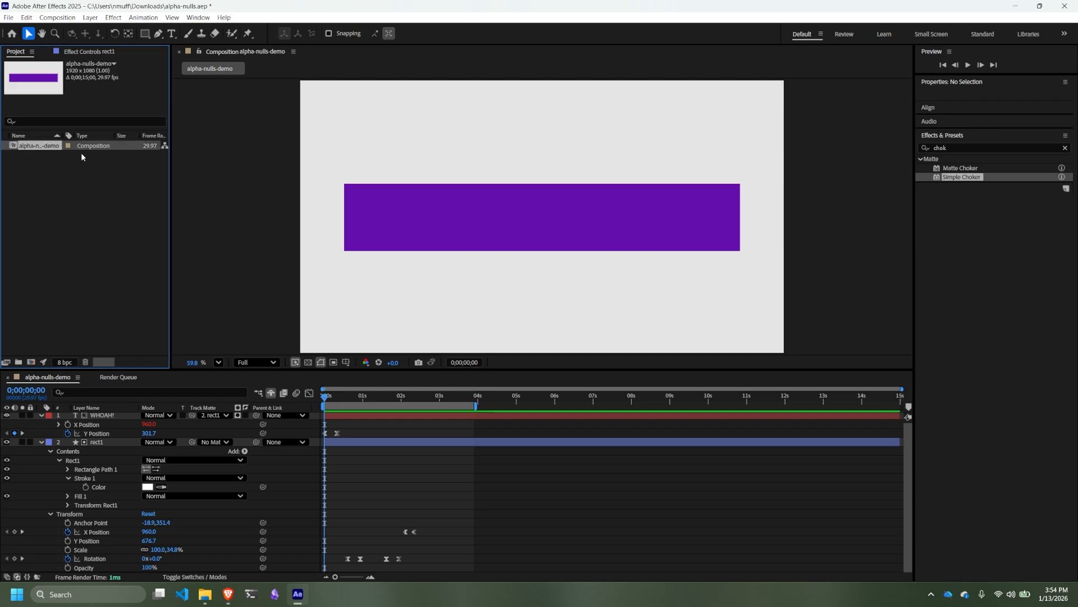
pyautogui.rightClick(49, 173)
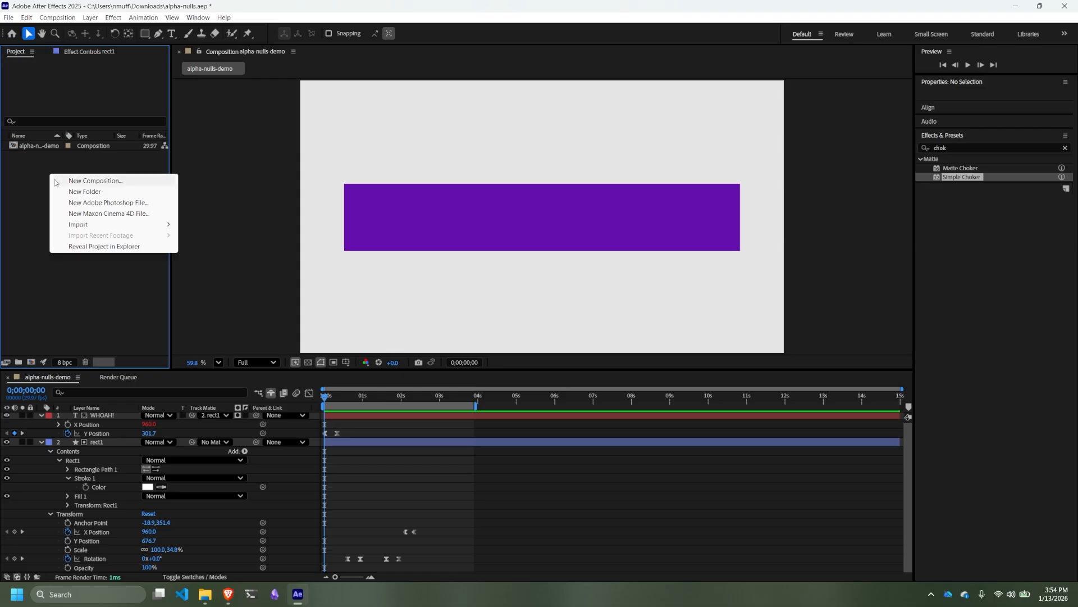
pyautogui.click(77, 182)
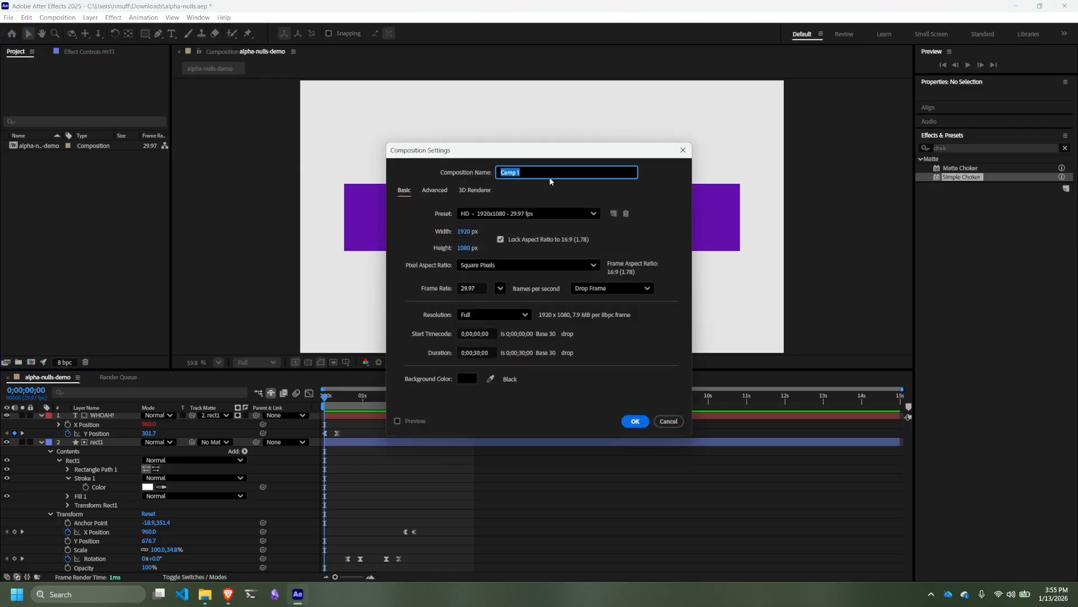
pyautogui.write('track-matte-null-demo')
pyautogui.click(635, 422)
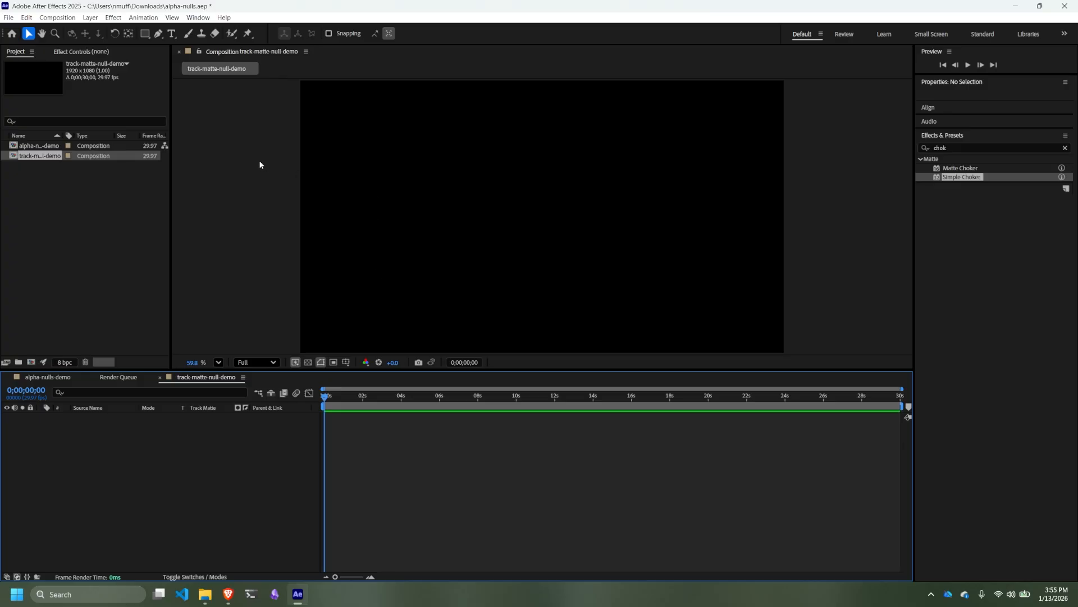
# - Add a rectangle shape layer filling the whole frame and change its fill color to off-white
pyautogui.doubleClick(145, 35)
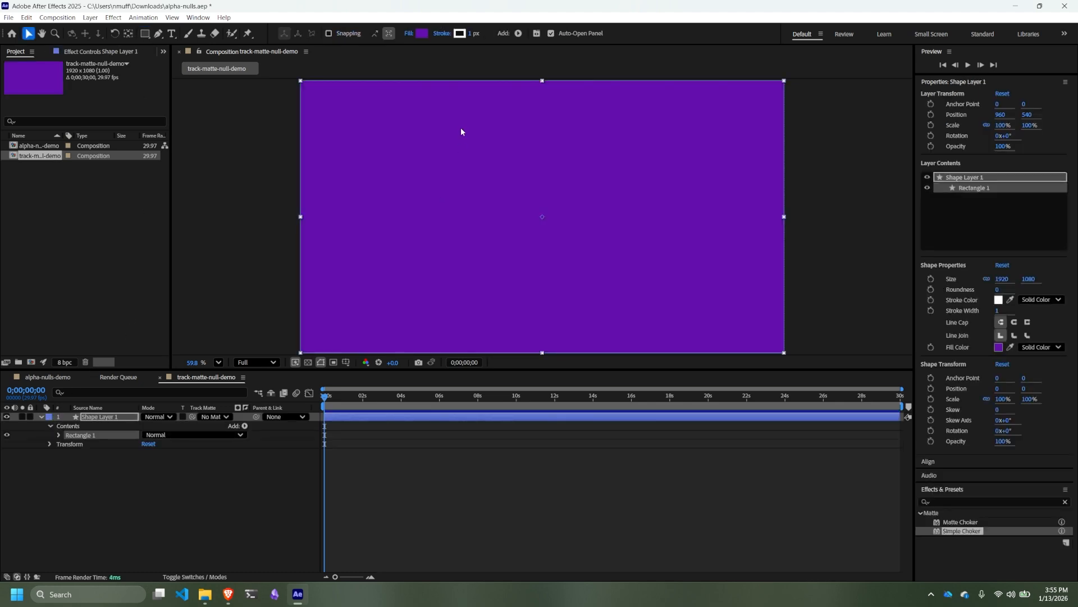
pyautogui.click(998, 347)
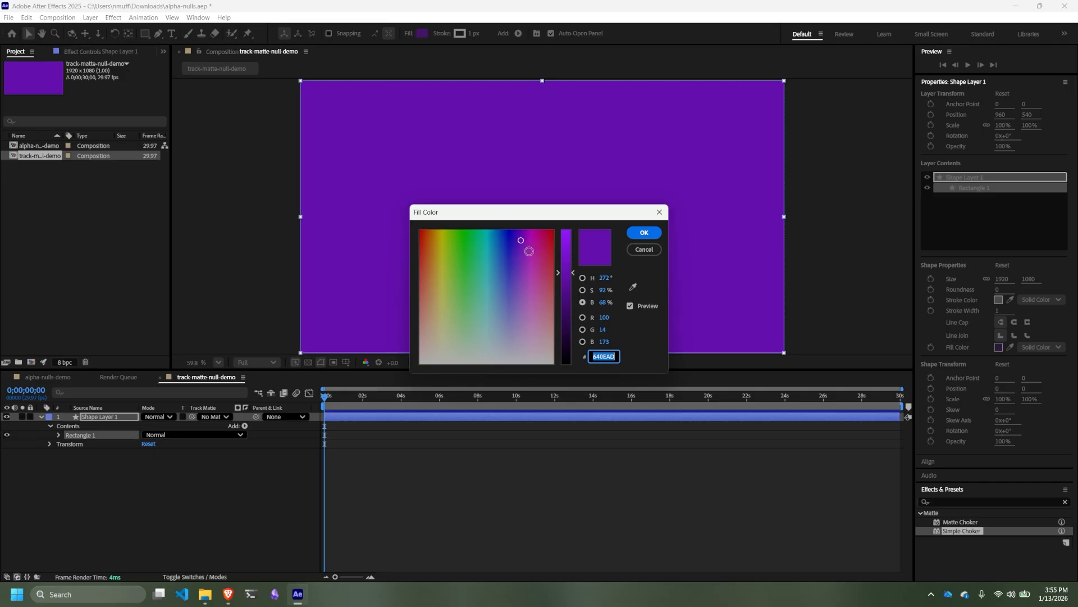
pyautogui.click(448, 358)
pyautogui.moveTo(448, 358); pyautogui.dragTo(441, 361)
pyautogui.moveTo(573, 264); pyautogui.dragTo(575, 239)
pyautogui.press('Return')
# - Rename the off-white shape layer to bg and lock it
pyautogui.click(99, 418)
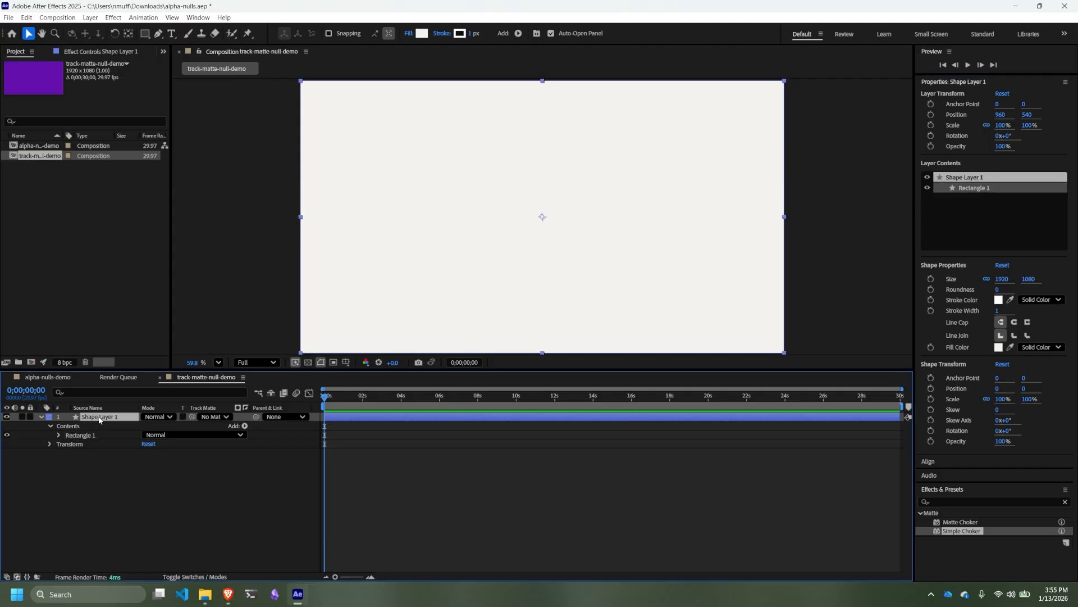
pyautogui.rightClick(98, 418)
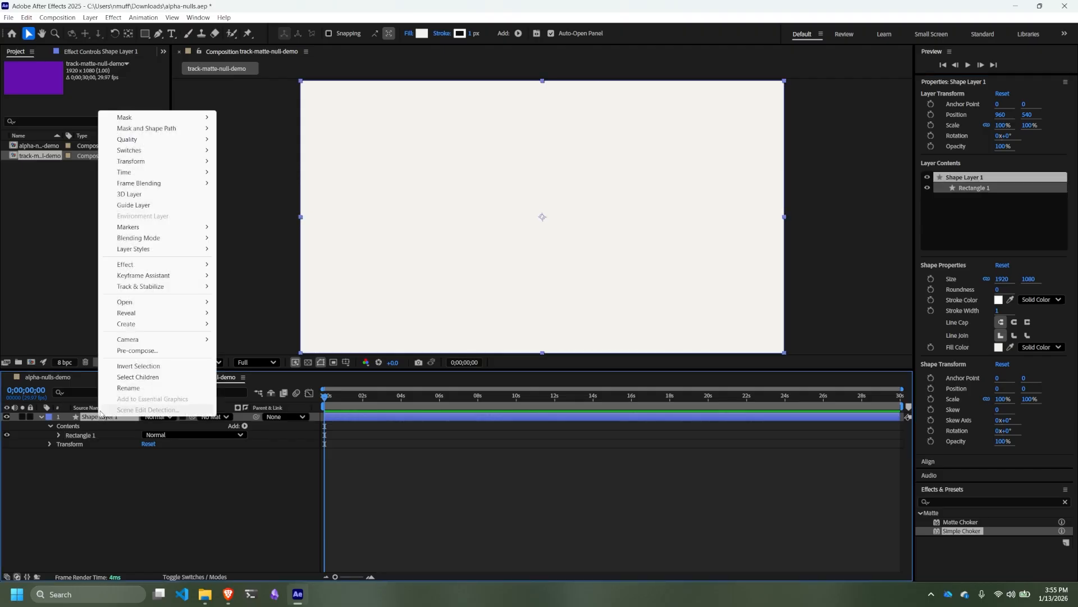
pyautogui.click(116, 498)
pyautogui.click(105, 418)
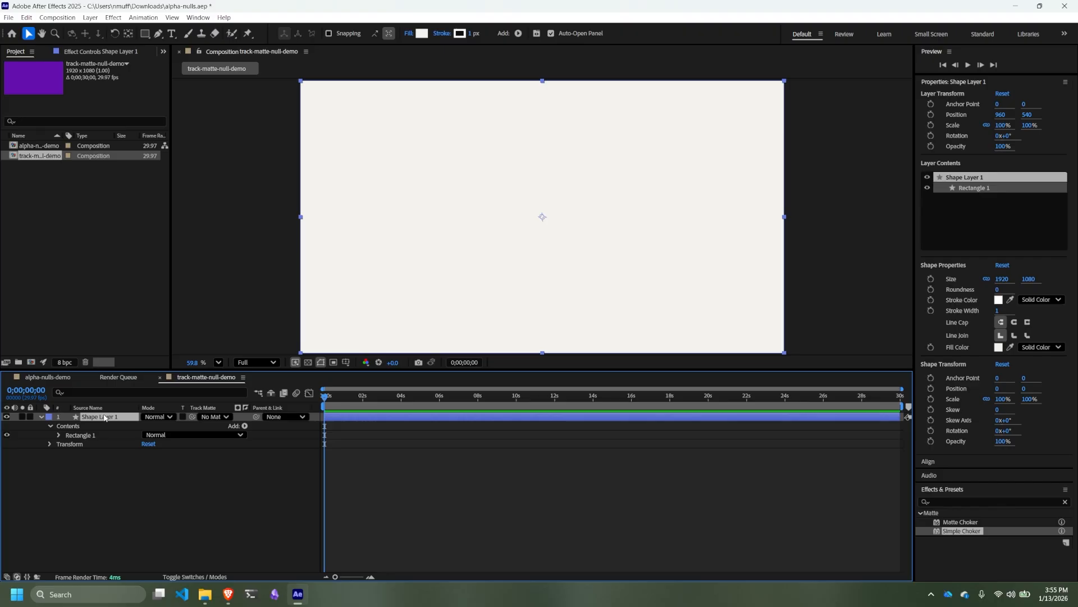
pyautogui.press('Return')
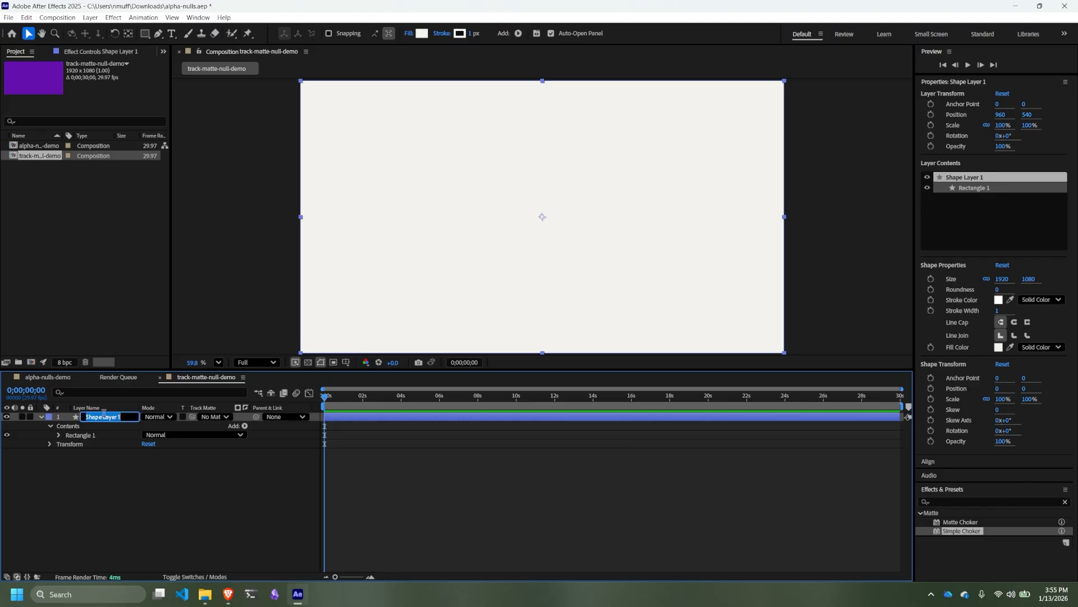
pyautogui.write('bg')
pyautogui.press('Return')
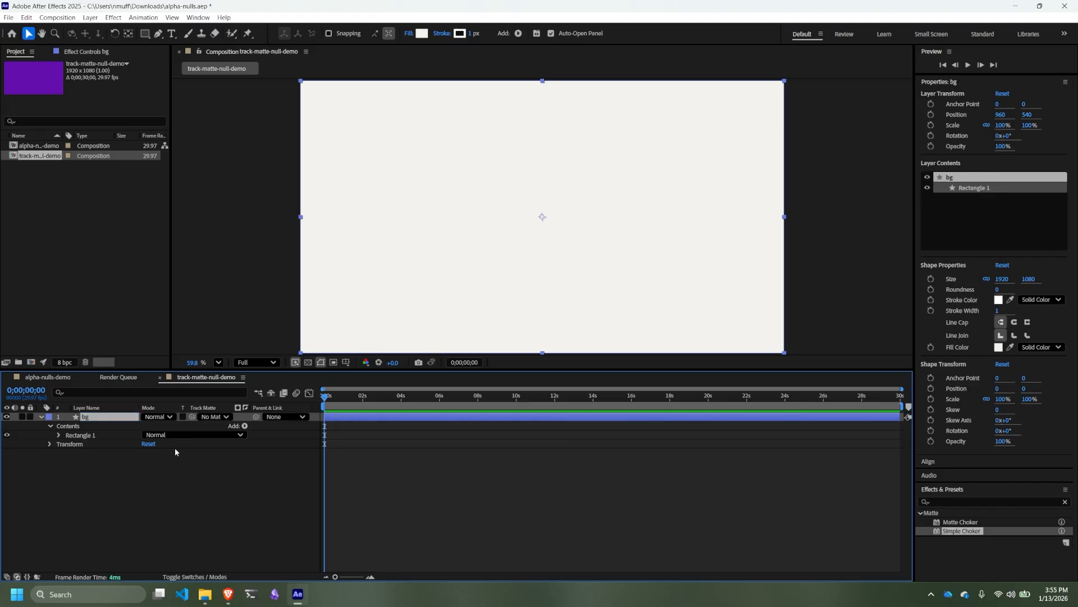
pyautogui.click(30, 416)
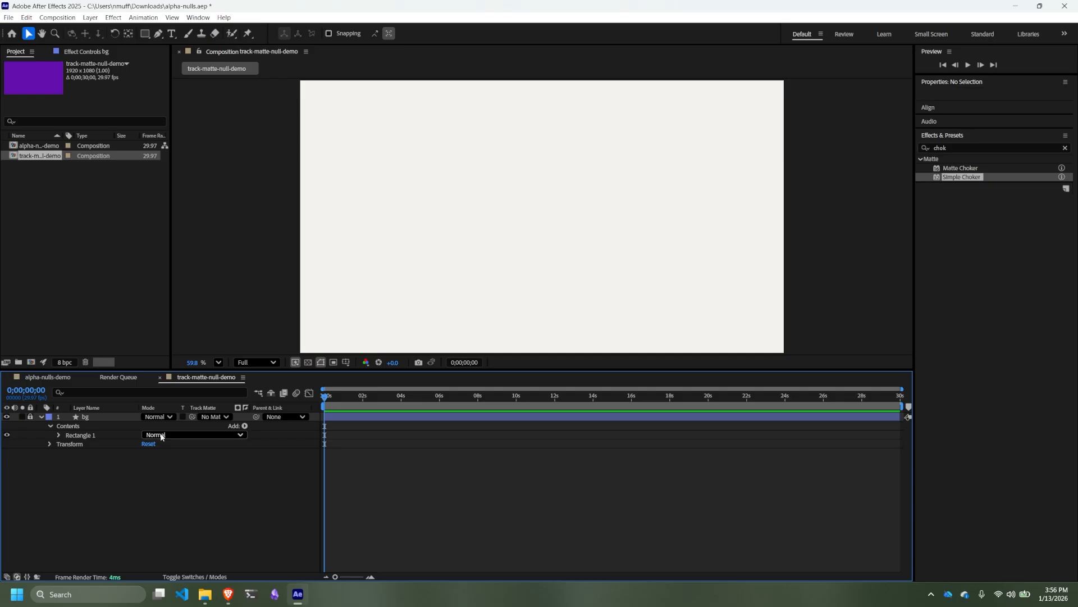
# - Show the layer switches, mark the bg layer as shy, and hide shy layers in the timeline
pyautogui.click(195, 576)
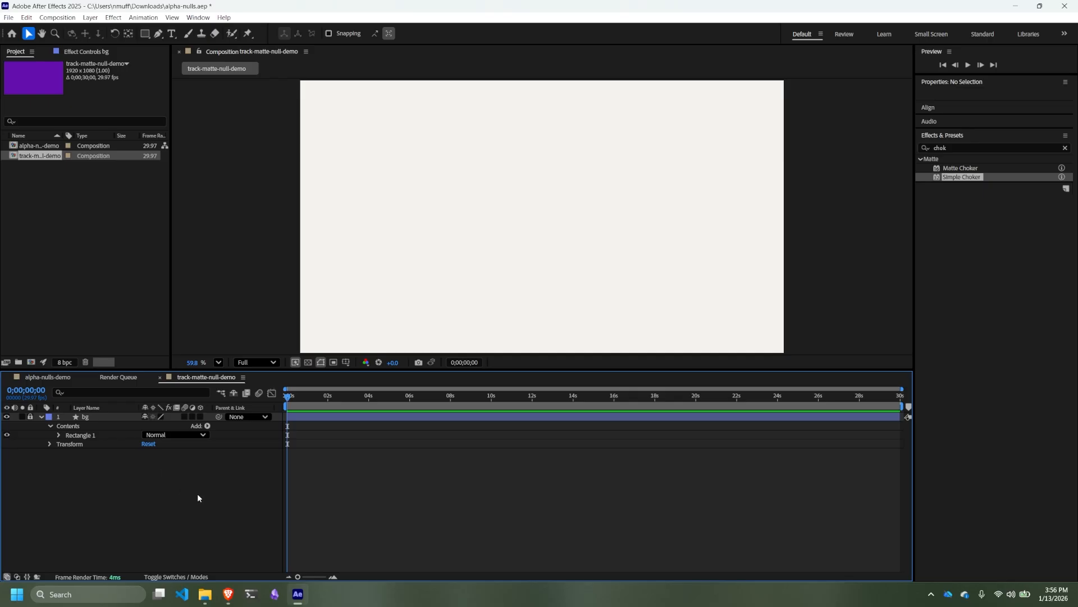
pyautogui.click(178, 577)
pyautogui.click(178, 576)
pyautogui.click(201, 577)
pyautogui.click(201, 577)
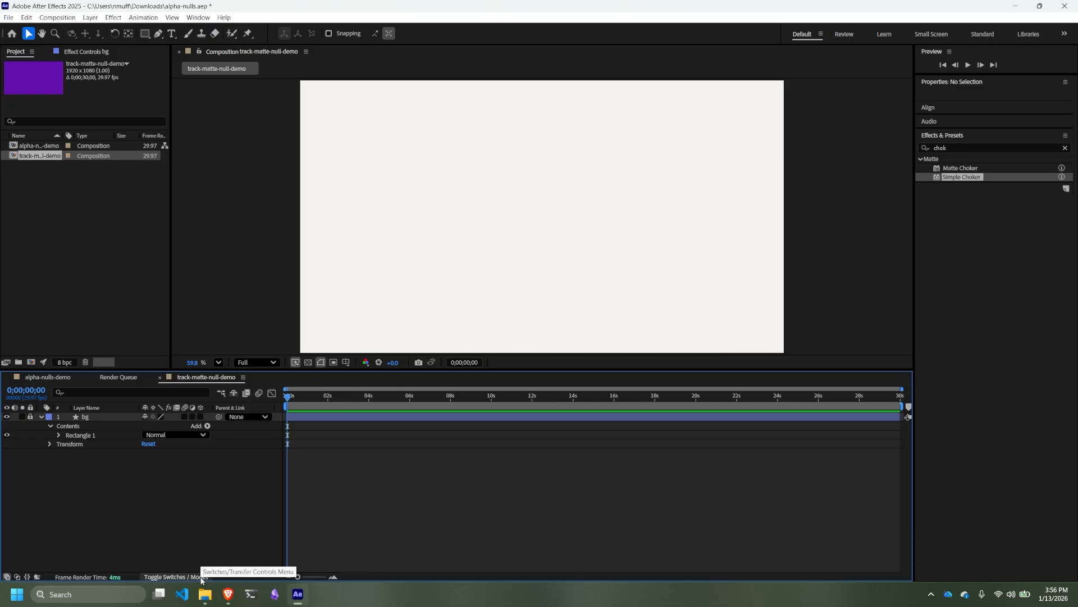
pyautogui.click(145, 417)
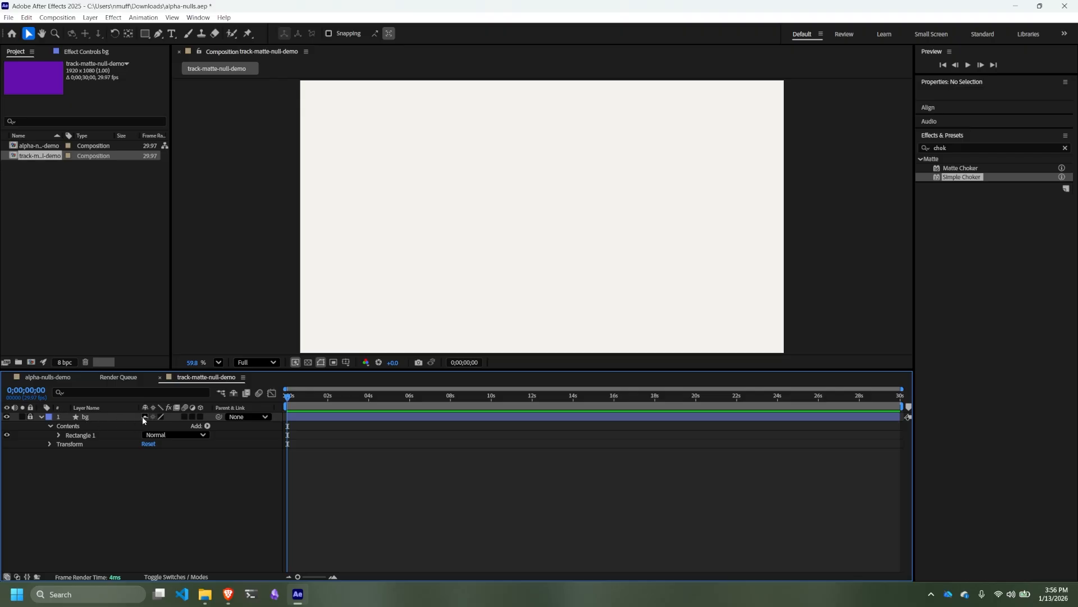
pyautogui.click(235, 394)
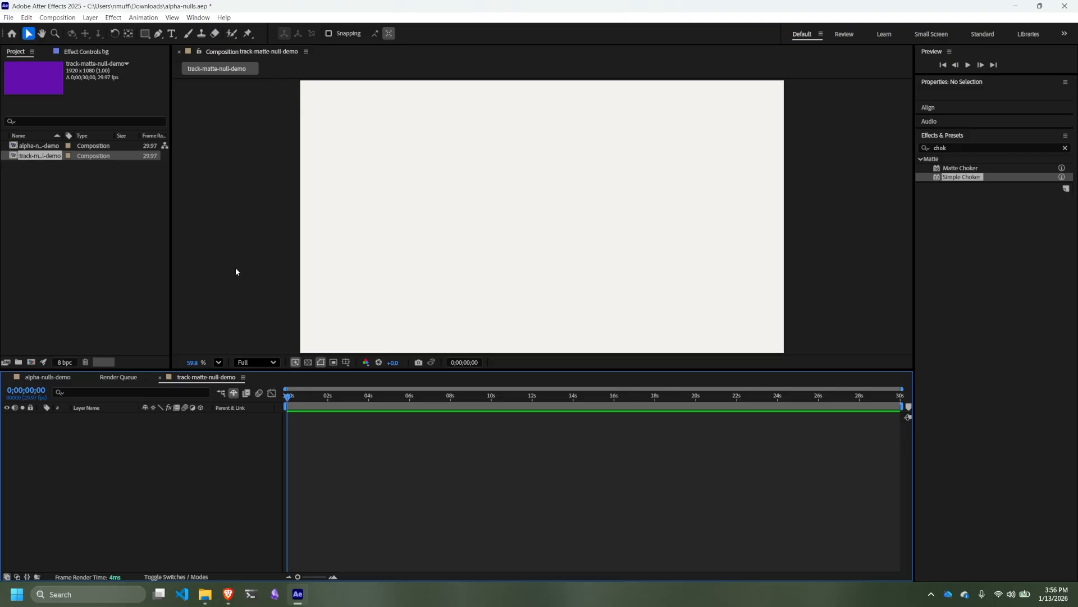
# - Add a text layer reading WHOAH! a little above the middle of the composition
pyautogui.click(233, 187)
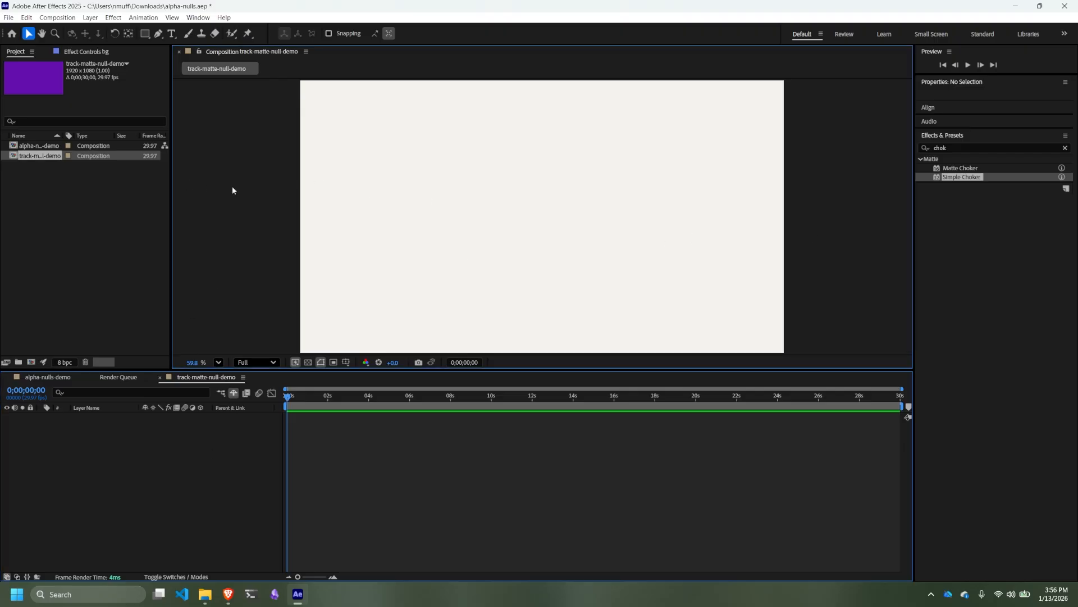
pyautogui.click(170, 33)
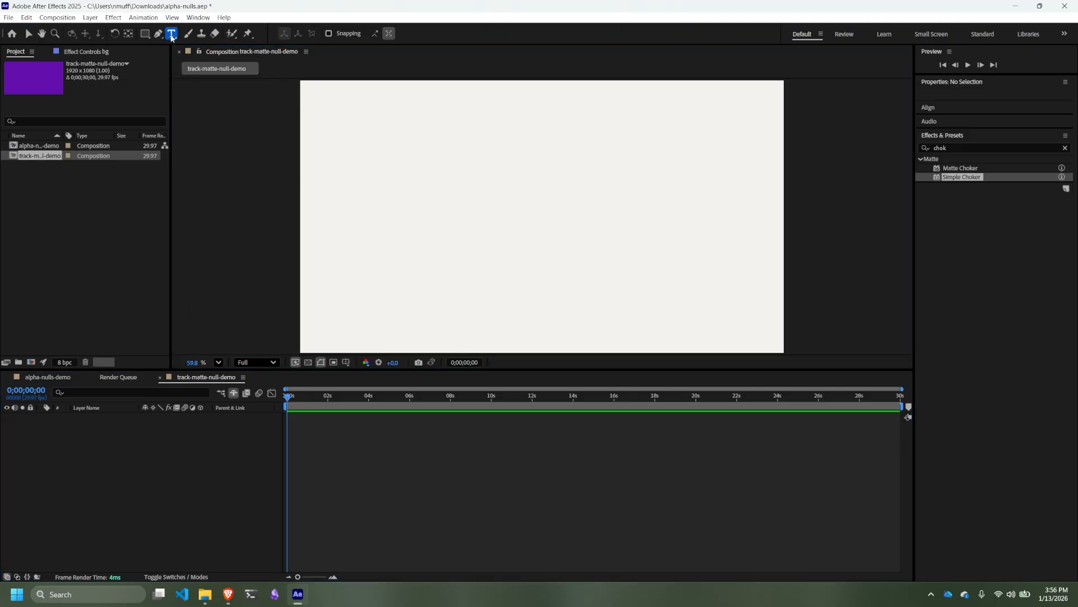
pyautogui.click(450, 198)
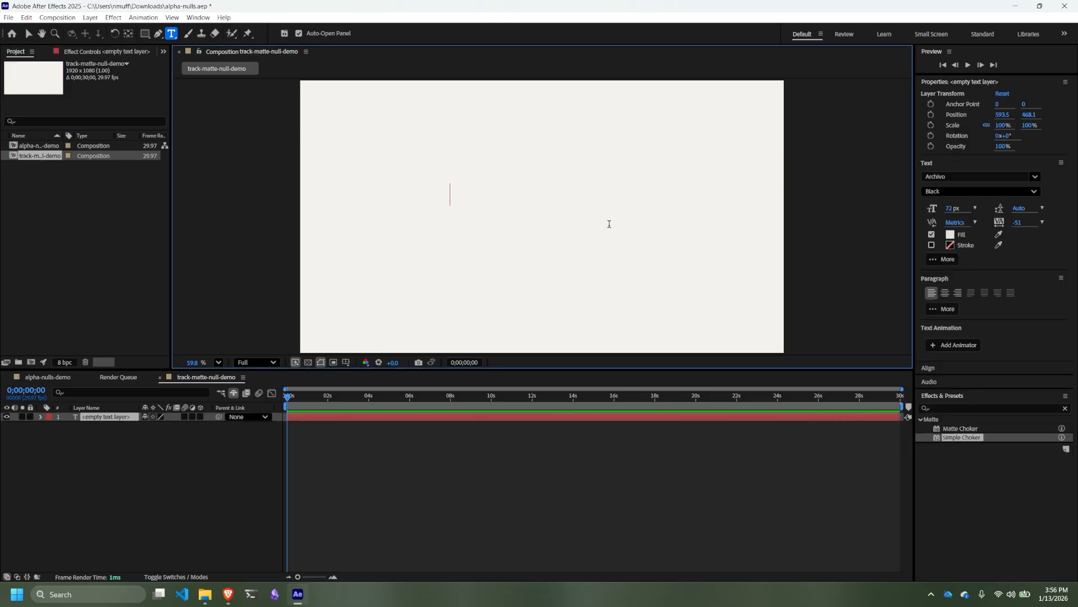
pyautogui.write('WHAT')
pyautogui.press('BackSpace')
pyautogui.press('BackSpace')
pyautogui.press('BackSpace')
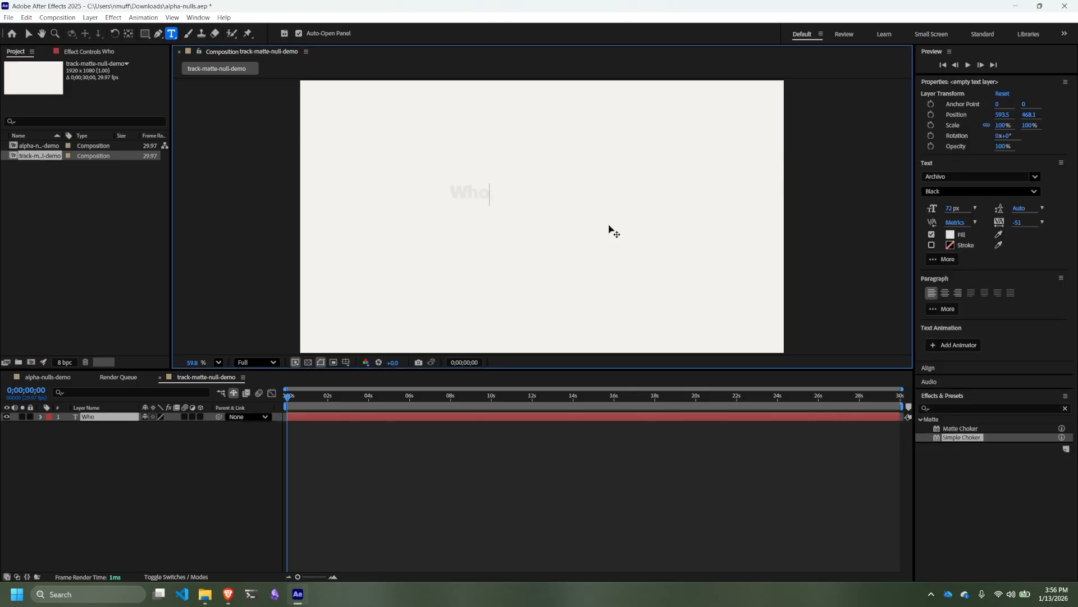
pyautogui.write('HOAH!')
pyautogui.click(28, 33)
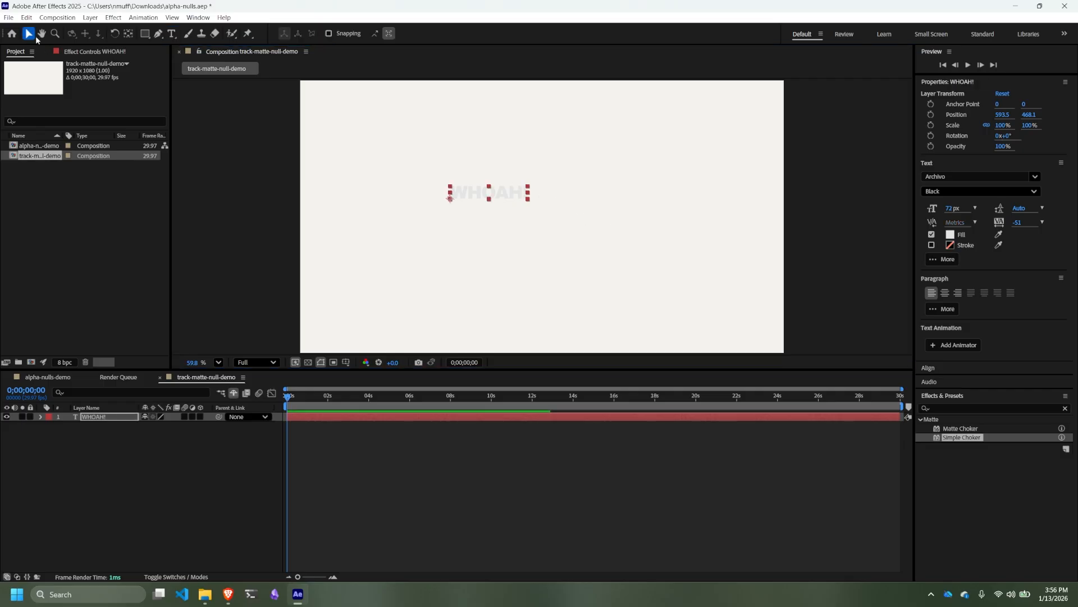
# - Change the WHOAH! text's fill color to purple 5F1DAF
pyautogui.click(951, 236)
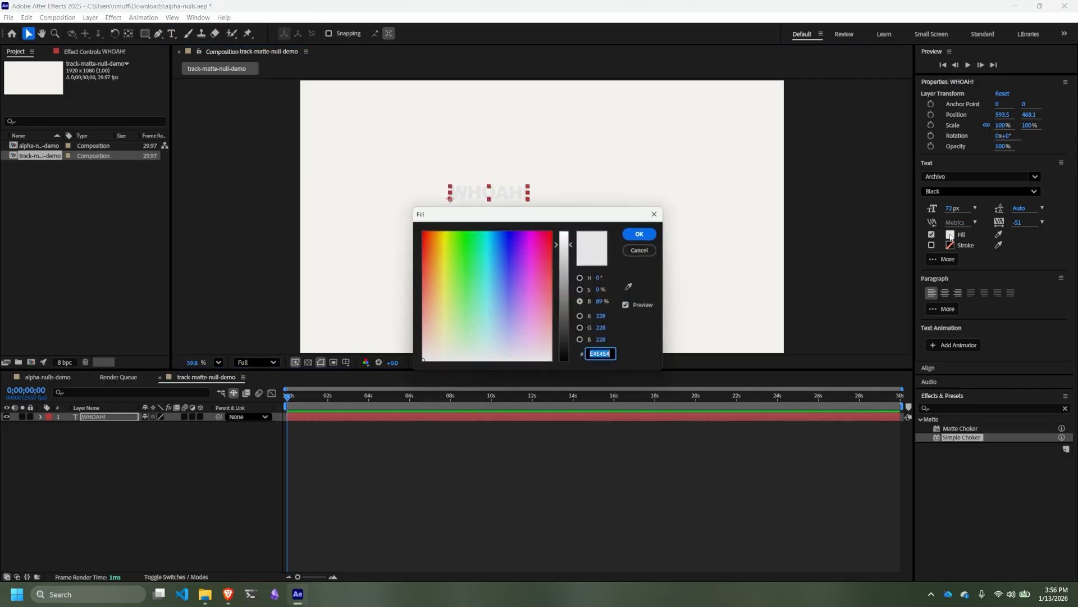
pyautogui.click(521, 259)
pyautogui.moveTo(520, 259); pyautogui.dragTo(567, 274)
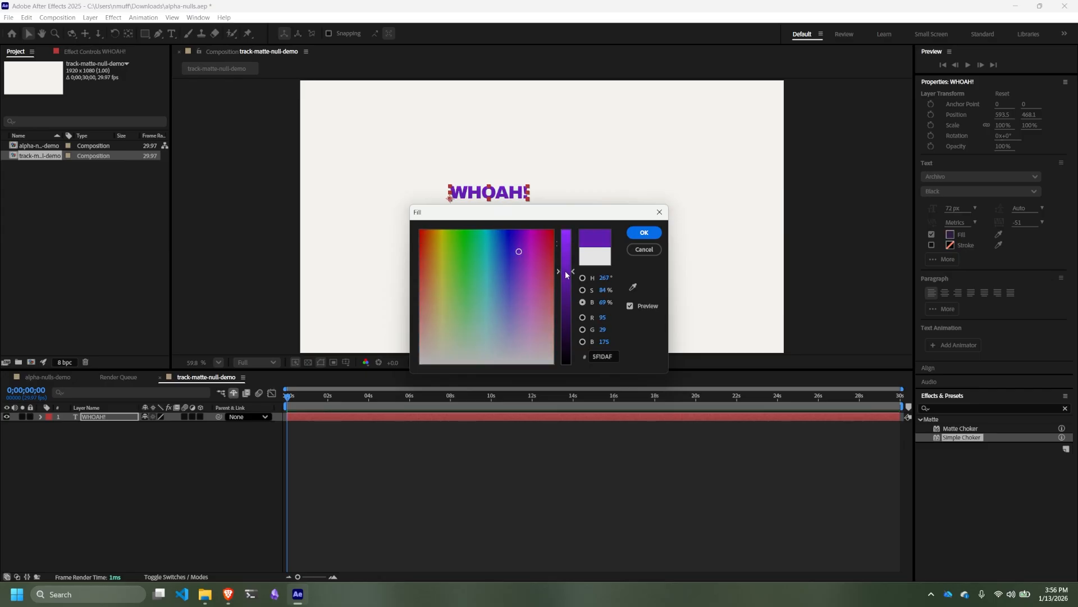
pyautogui.moveTo(575, 224); pyautogui.dragTo(722, 166)
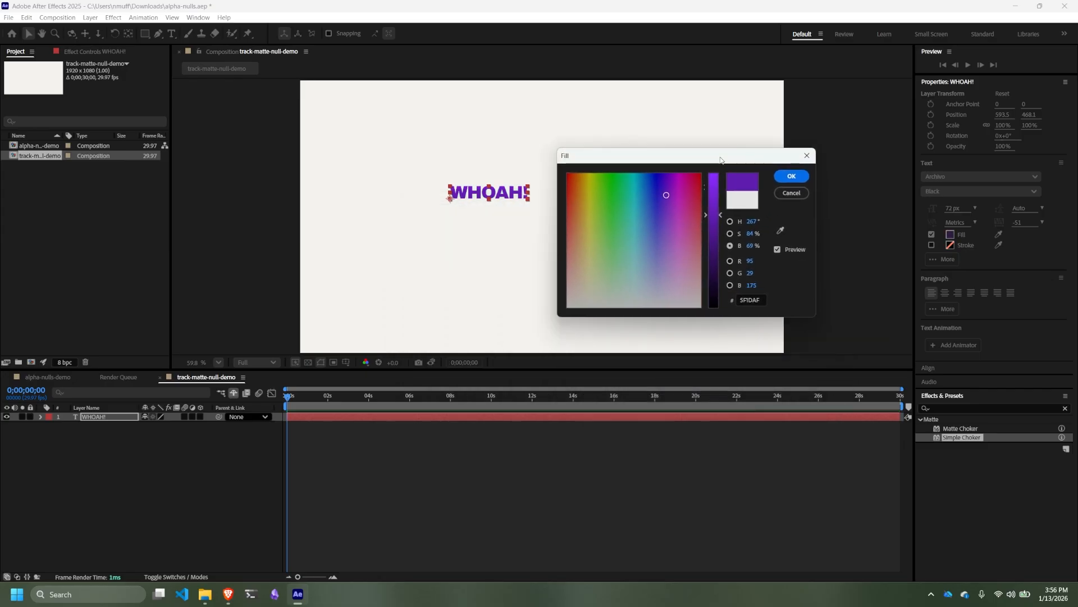
pyautogui.click(790, 176)
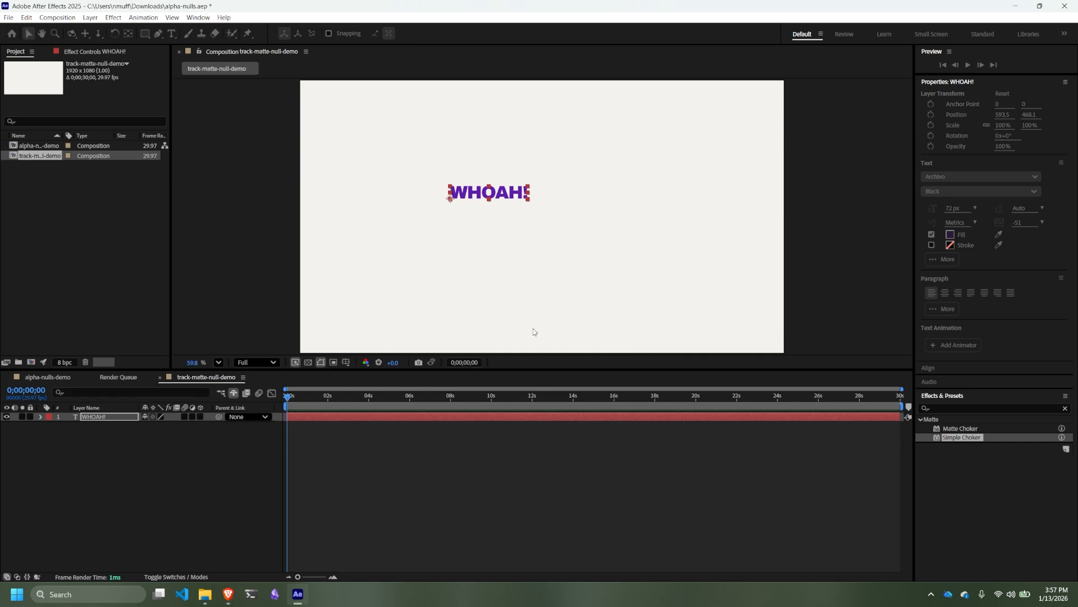
pyautogui.click(474, 236)
# - Enlarge the composition viewer, set the WHOAH! text's font size to 150 px, and fine-tune it down to 131 px
pyautogui.click(492, 193)
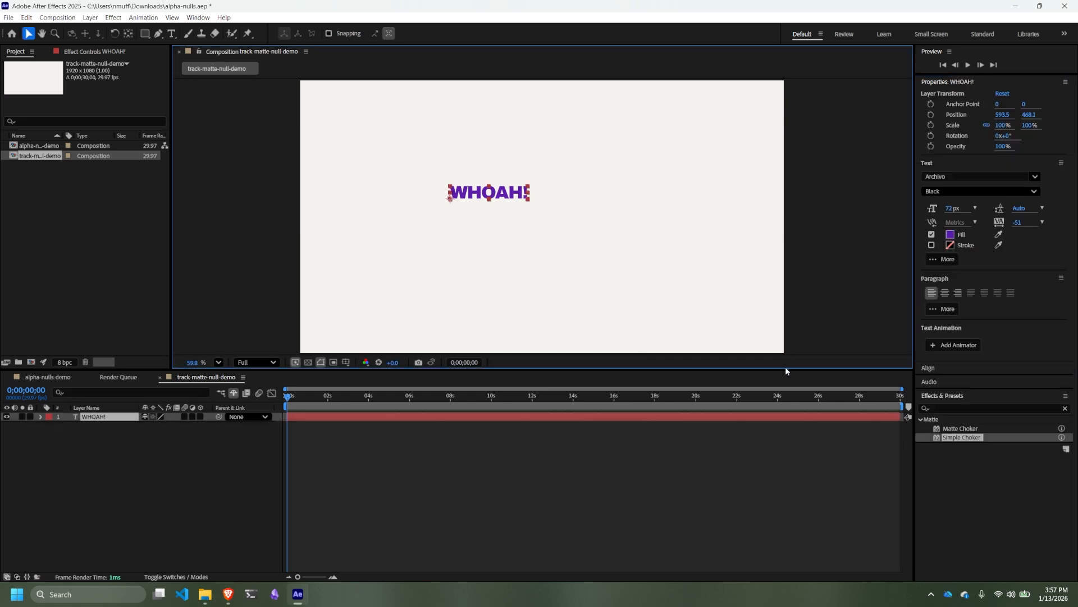
pyautogui.moveTo(785, 369); pyautogui.dragTo(778, 461)
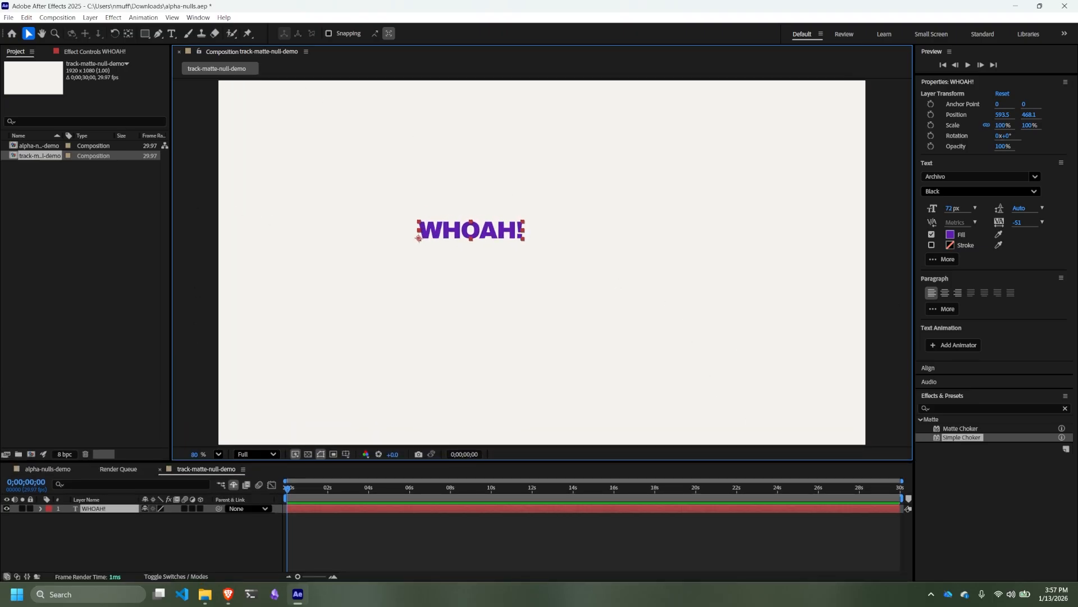
pyautogui.click(955, 212)
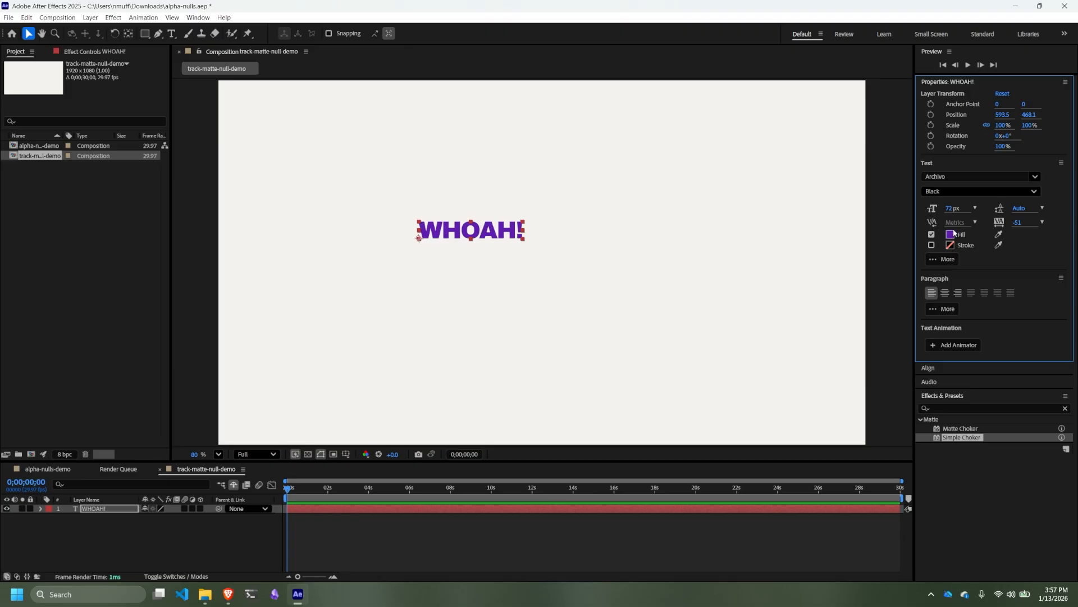
pyautogui.click(953, 209)
pyautogui.write('150')
pyautogui.press('Return')
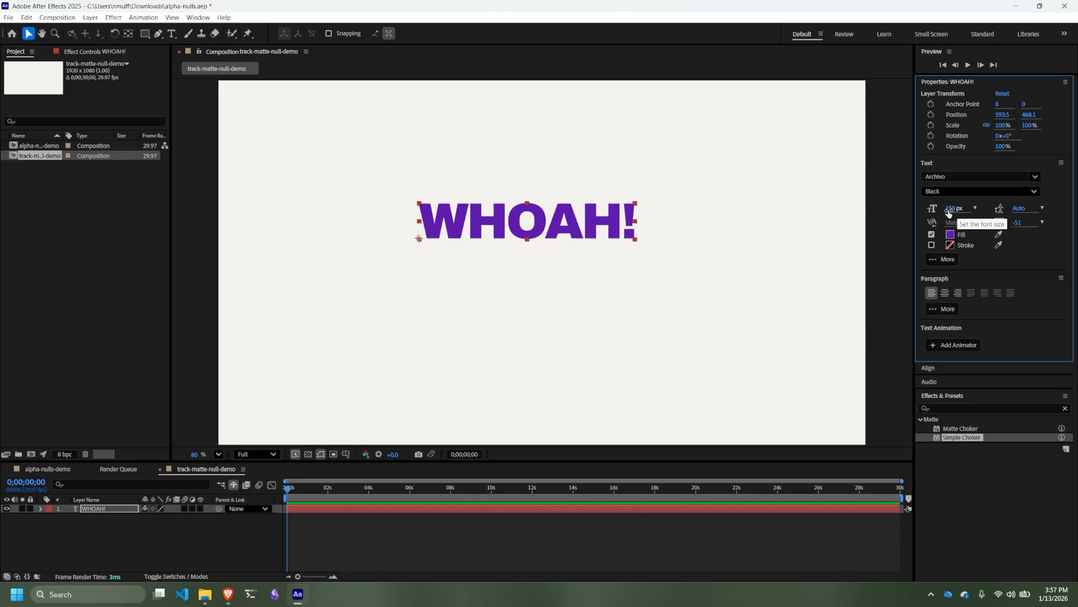
pyautogui.moveTo(949, 208)
pyautogui.mouseDown()
pyautogui.moveTo(998, 208)
pyautogui.moveTo(937, 209)
pyautogui.mouseUp()
pyautogui.click(598, 312)
pyautogui.click(565, 225)
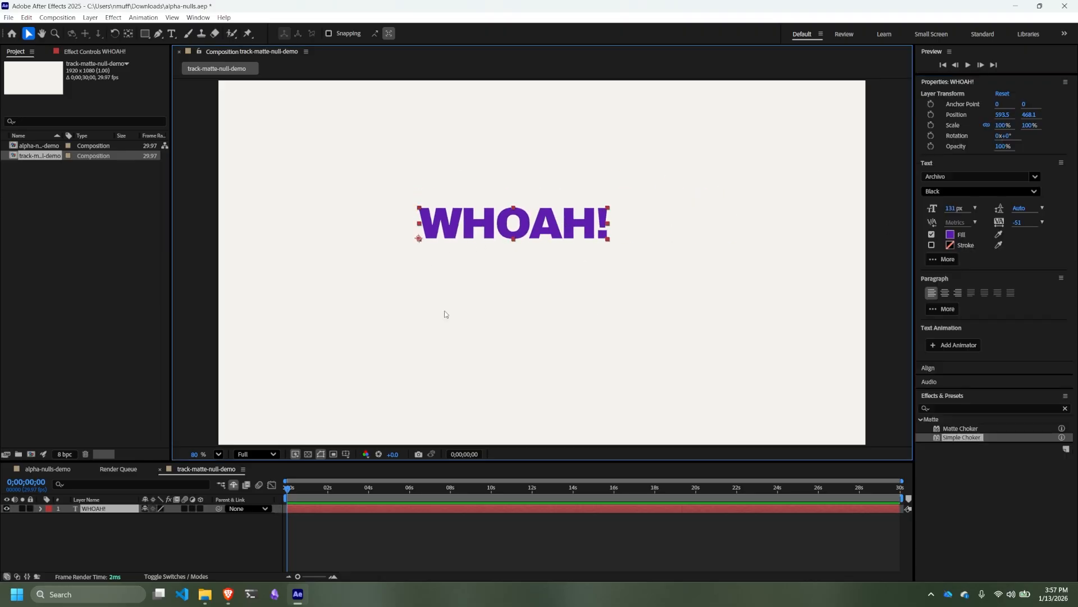
# - Scale the WHOAH! layer to 194% and center it horizontally, with its position at about 407, 697
pyautogui.click(41, 508)
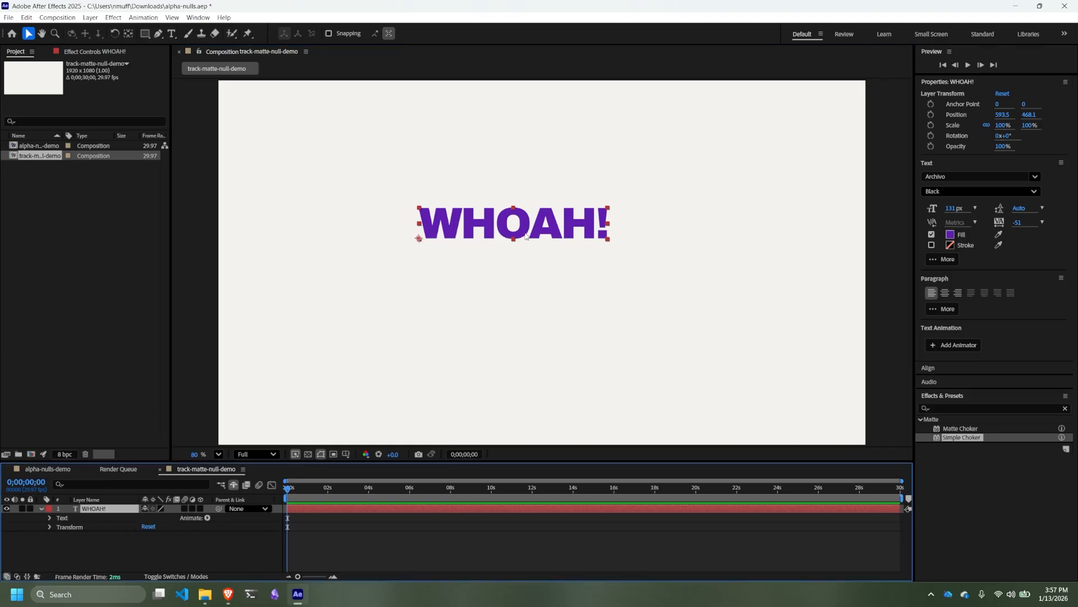
pyautogui.moveTo(526, 236); pyautogui.dragTo(526, 261)
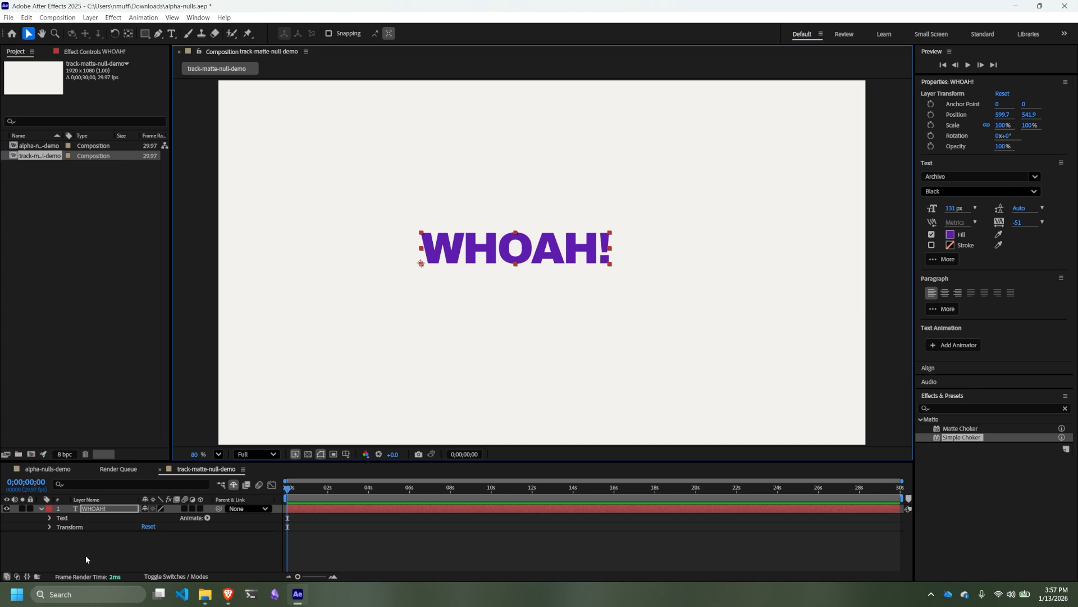
pyautogui.press('s')
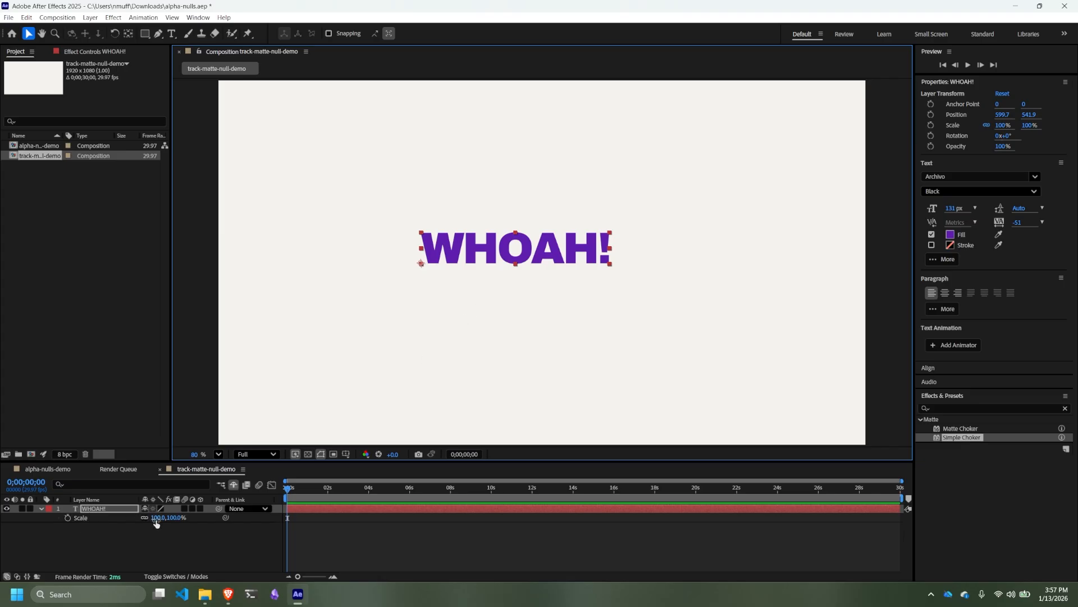
pyautogui.moveTo(154, 518); pyautogui.dragTo(219, 530)
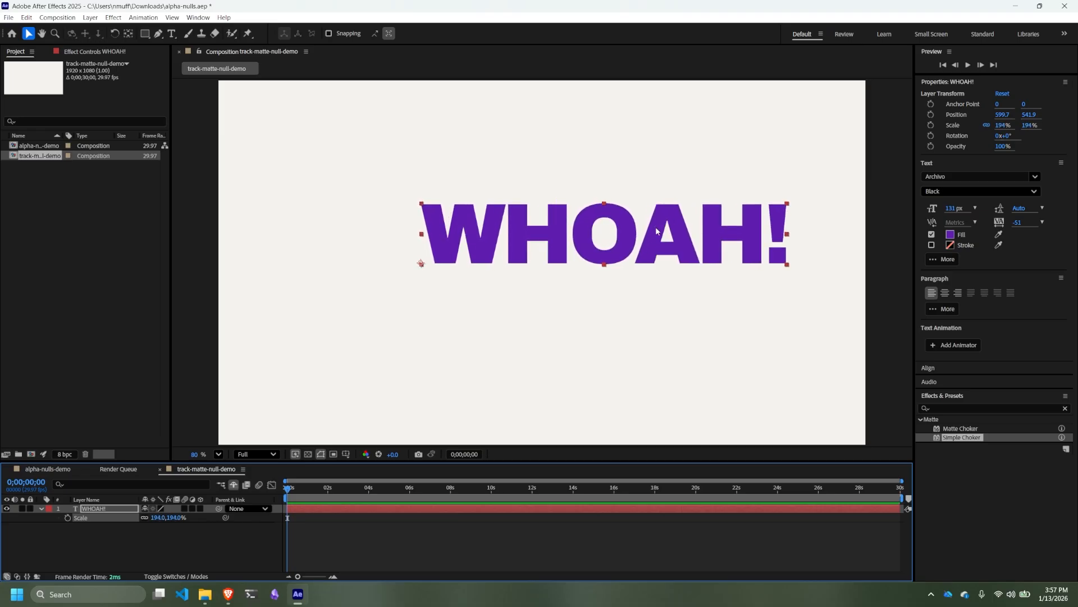
pyautogui.moveTo(651, 240); pyautogui.dragTo(587, 294)
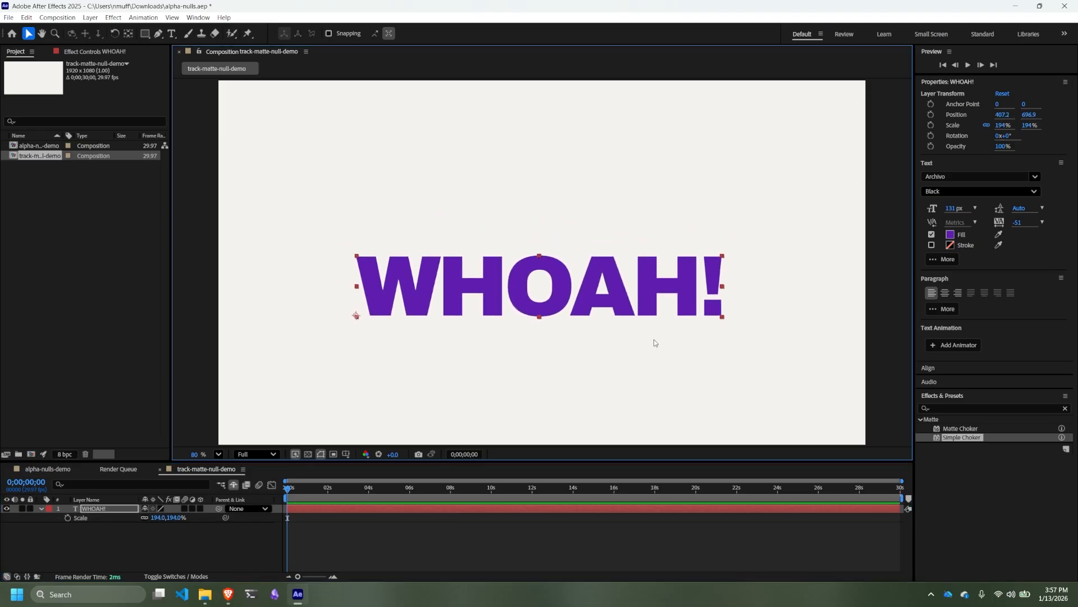
# - Center the WHOAH! text layer horizontally and vertically in the composition using alignment
pyautogui.click(924, 367)
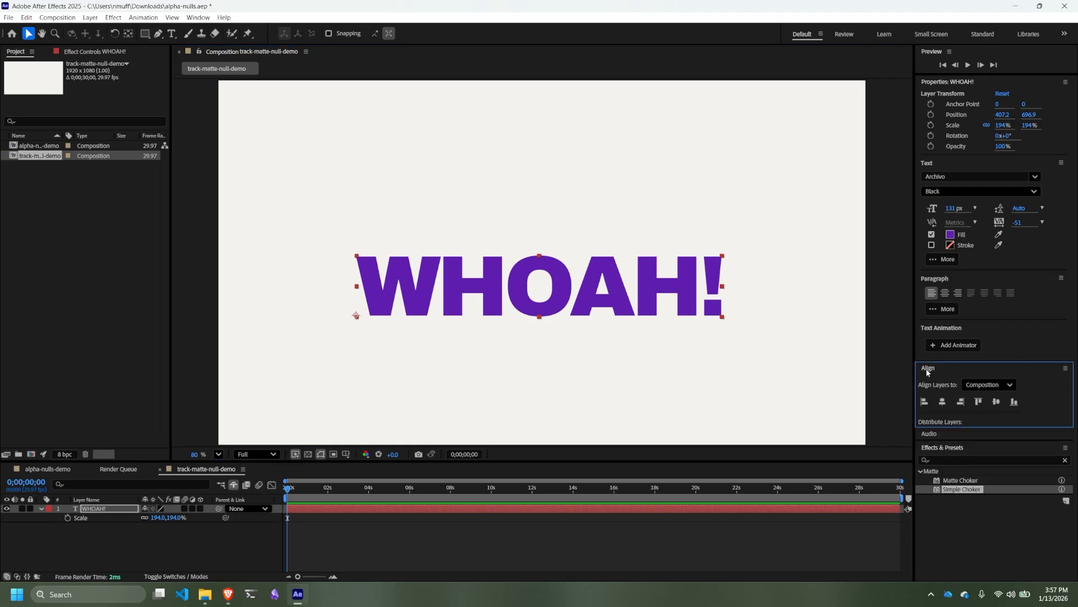
pyautogui.click(945, 401)
pyautogui.click(996, 402)
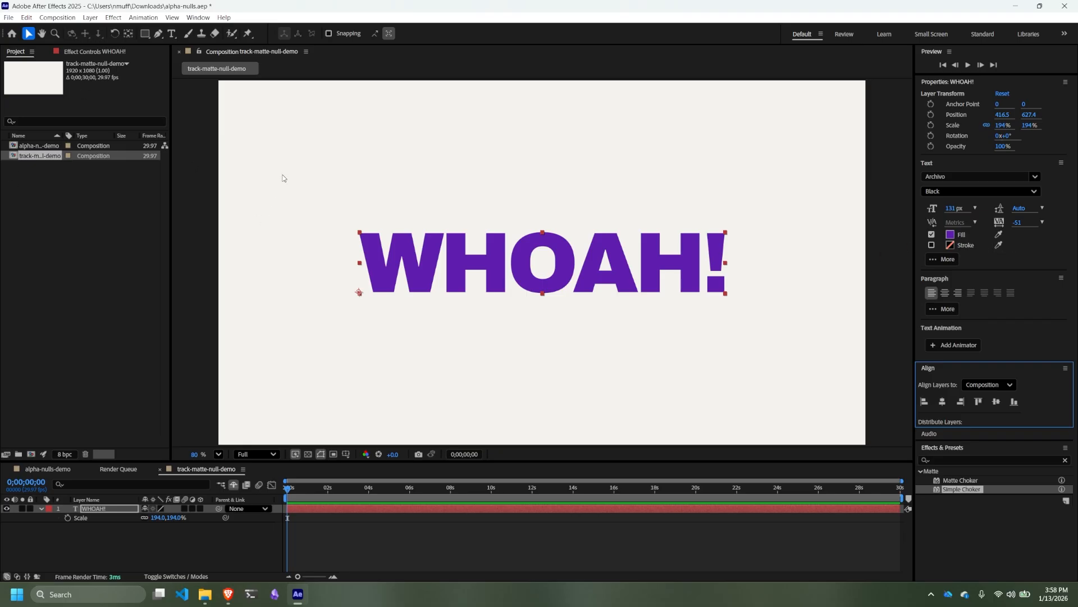
pyautogui.click(145, 34)
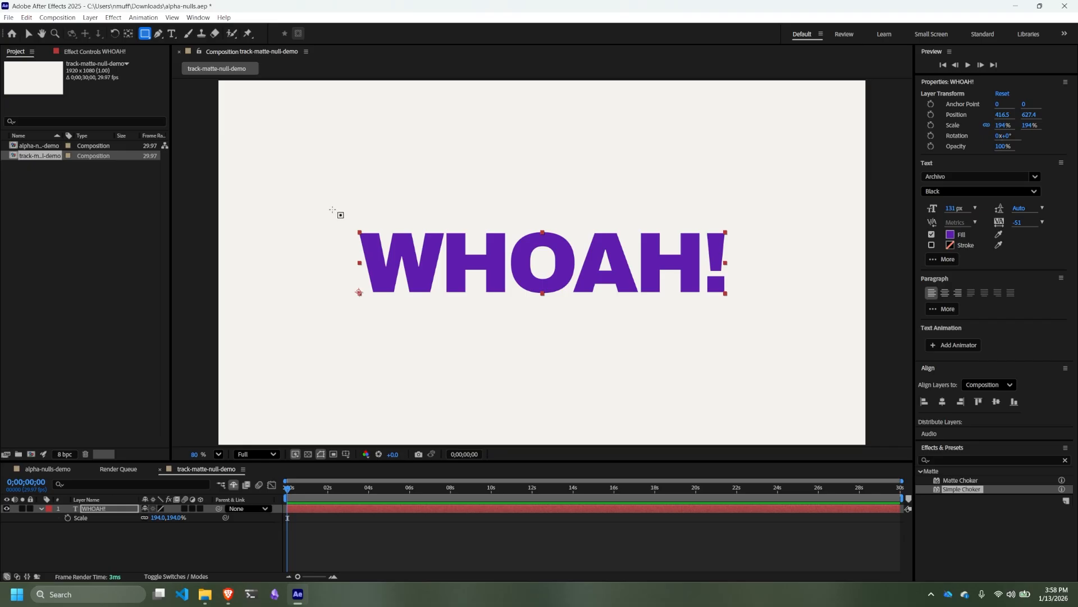
pyautogui.moveTo(333, 210); pyautogui.dragTo(576, 301)
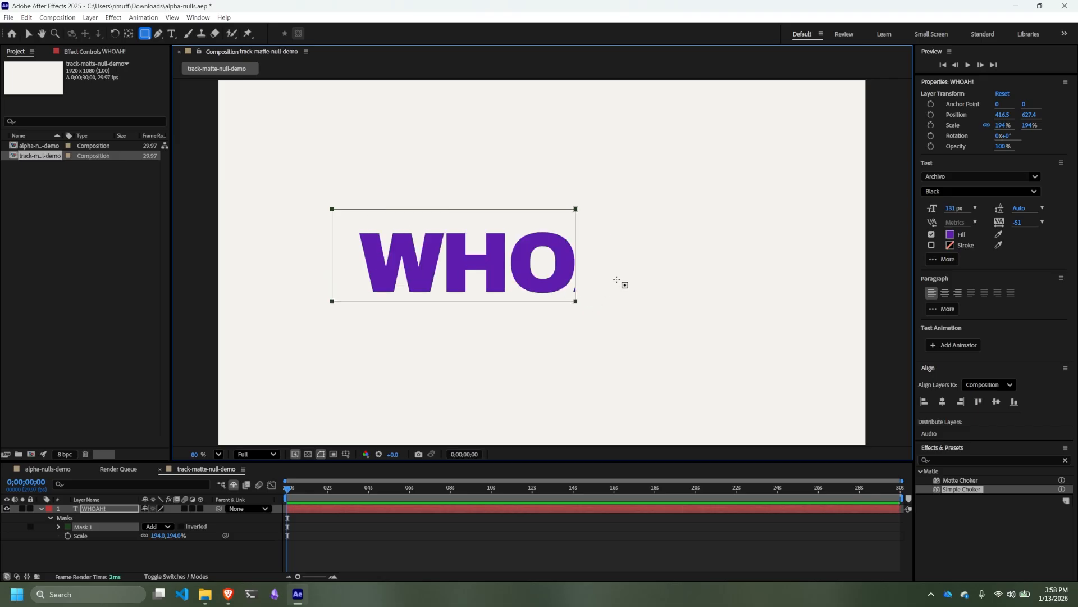
pyautogui.hotkey('ctrl', 'z')
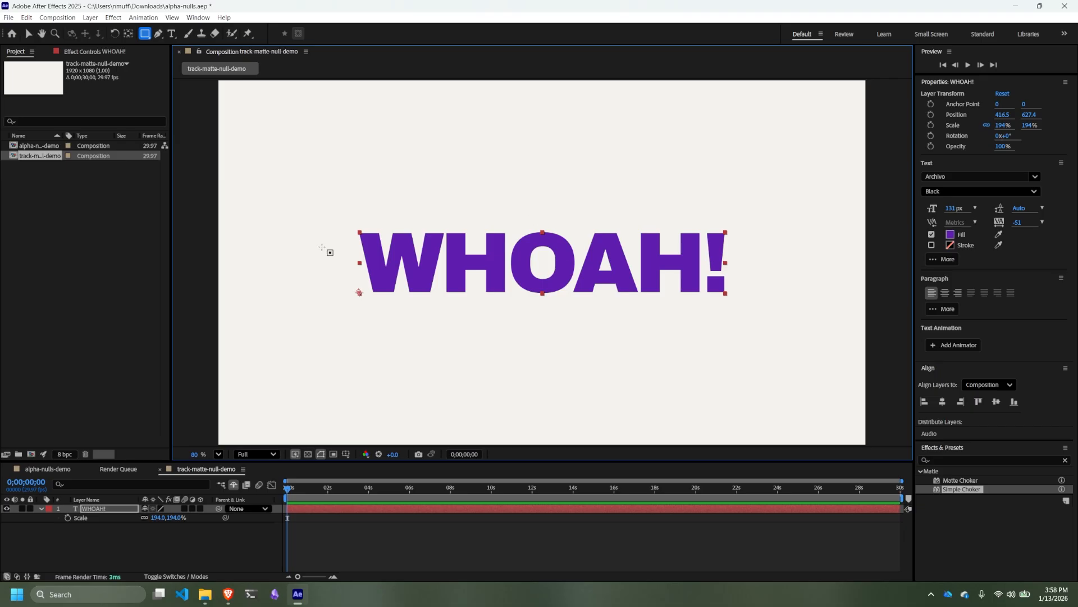
# - With no layer selected, draw a red F32516 rectangle without stroke, about 1159 x 249 px, covering the WHOAH! text
pyautogui.click(68, 549)
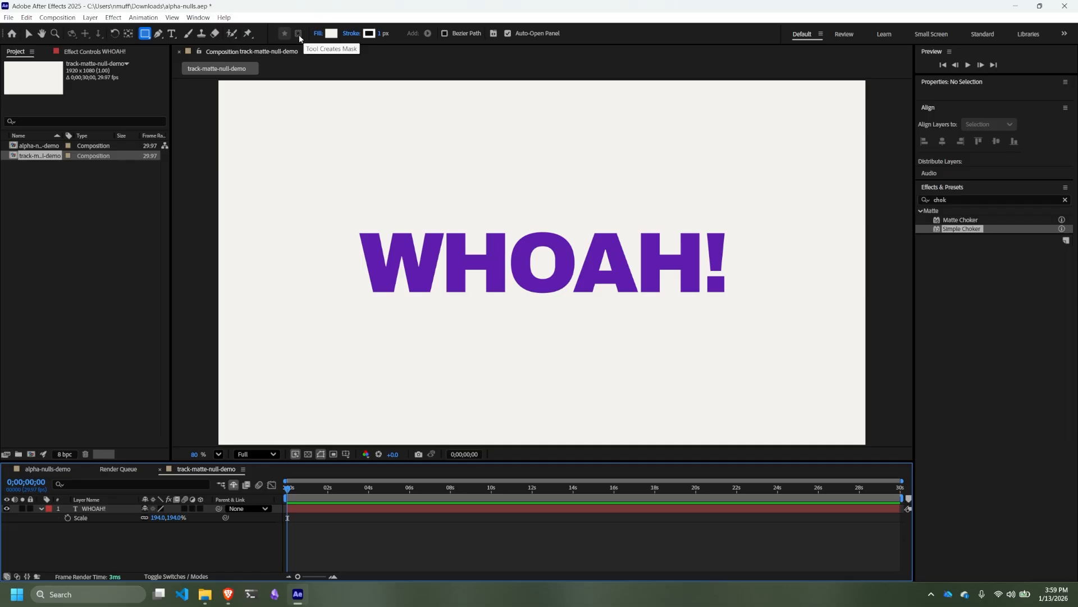
pyautogui.click(331, 34)
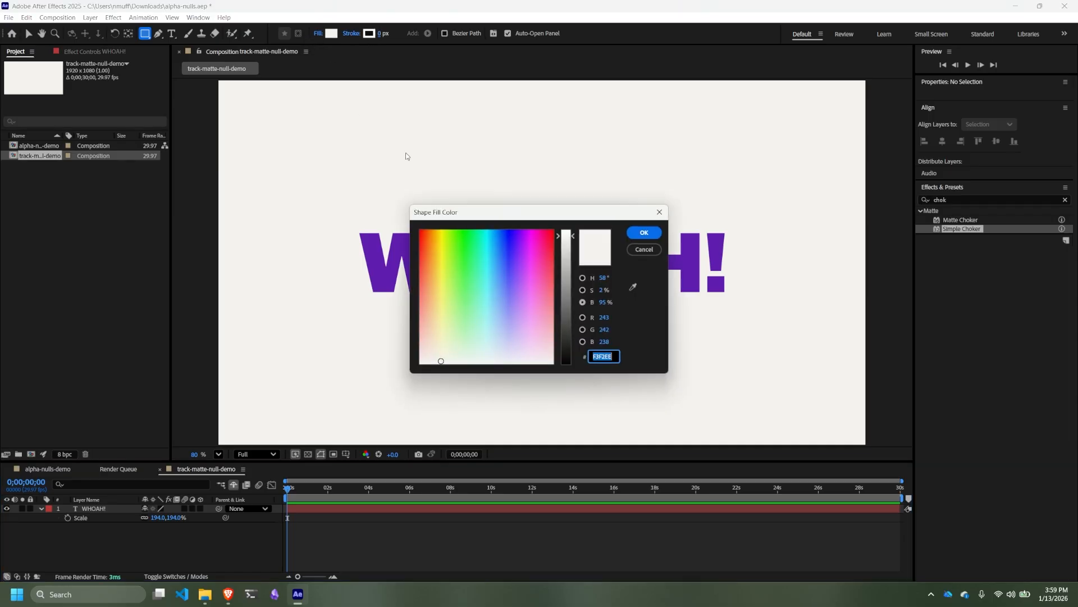
pyautogui.click(422, 242)
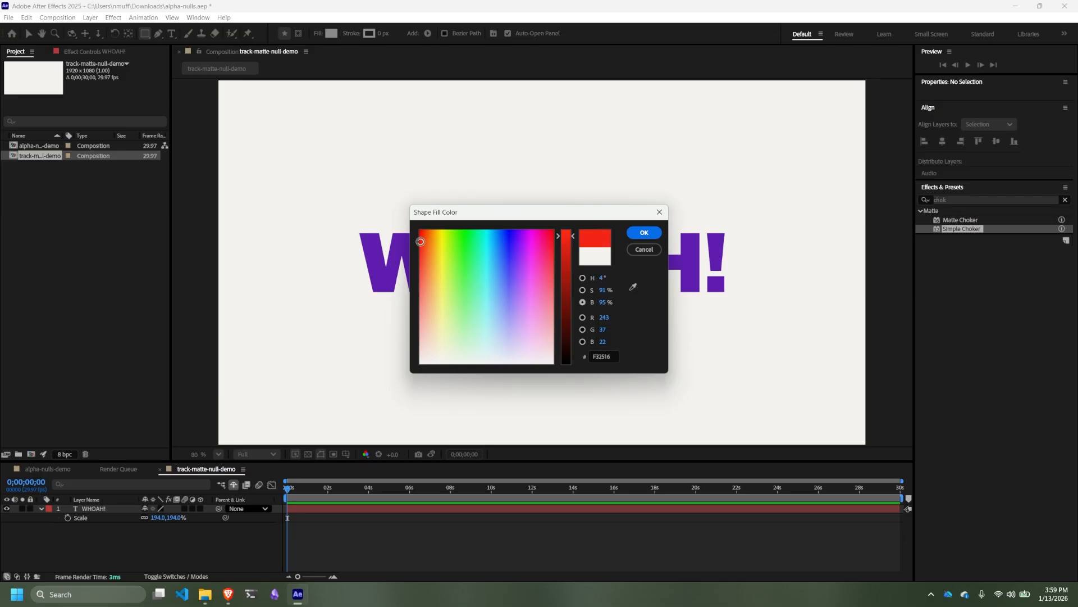
pyautogui.click(645, 232)
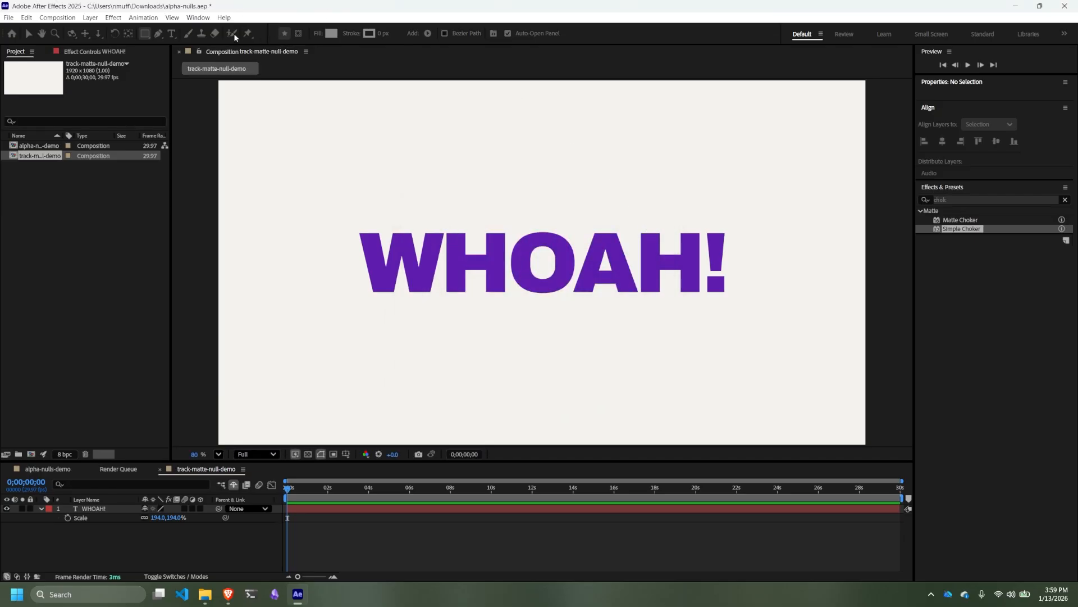
pyautogui.click(144, 33)
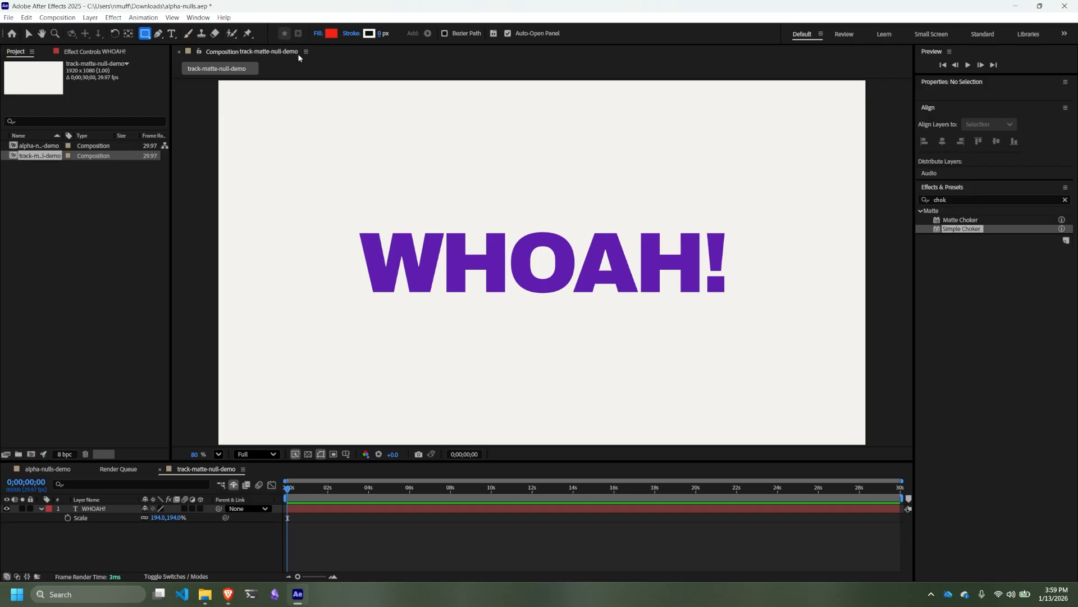
pyautogui.moveTo(351, 218)
pyautogui.mouseDown()
pyautogui.moveTo(376, 256)
pyautogui.moveTo(472, 305)
pyautogui.moveTo(628, 312)
pyautogui.moveTo(741, 302)
pyautogui.mouseUp()
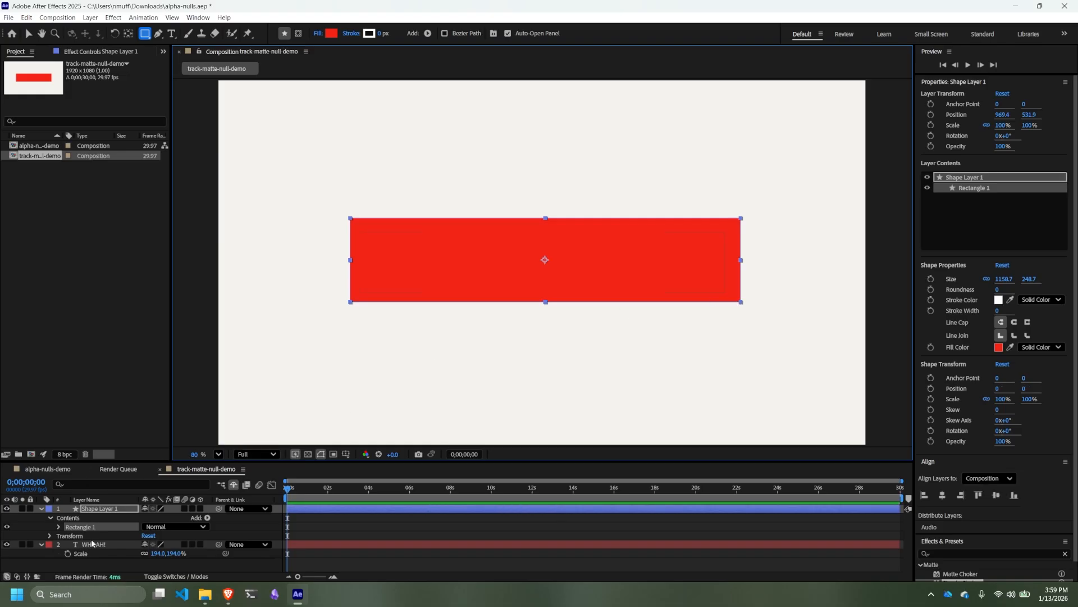
# - Move the WHOAH! layer above the shape layer and rename the shape layer to Rectangle
pyautogui.moveTo(93, 544); pyautogui.dragTo(99, 500)
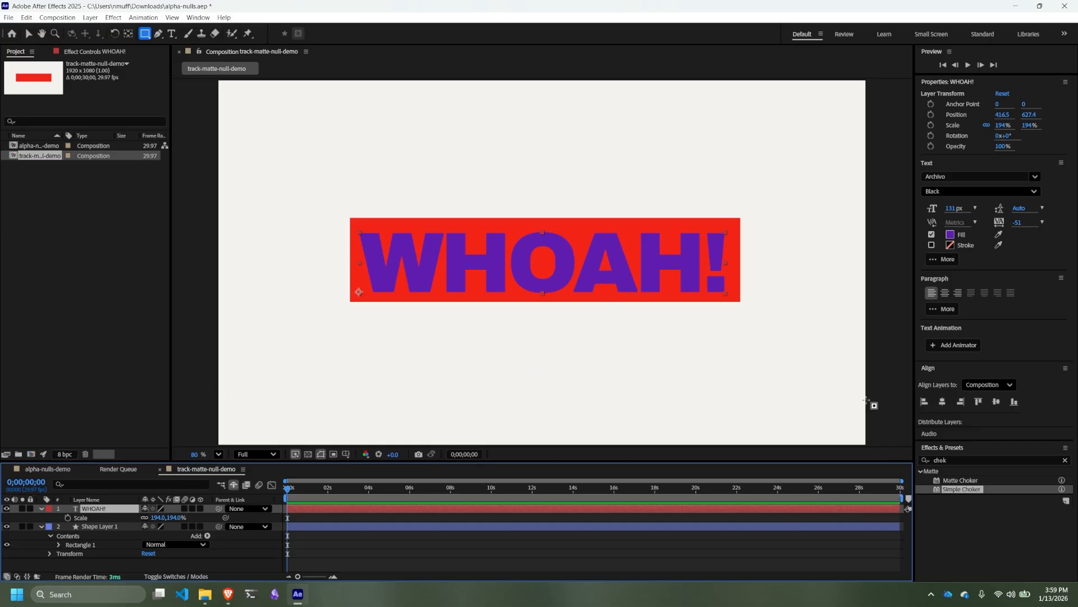
pyautogui.click(97, 526)
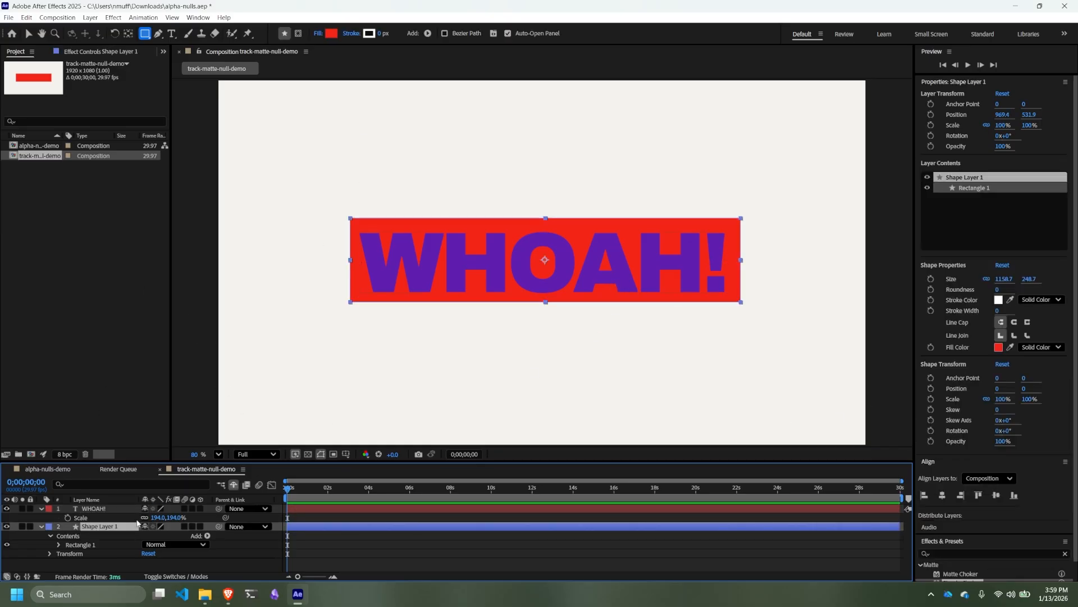
pyautogui.press('Return')
pyautogui.write('Re')
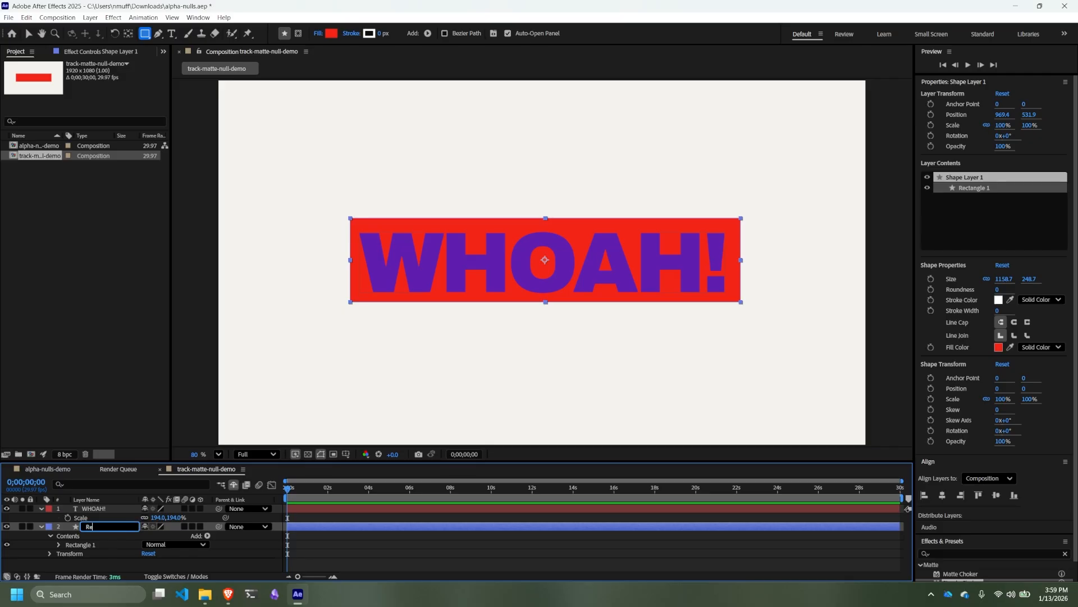
pyautogui.write('ctangle')
pyautogui.press('Return')
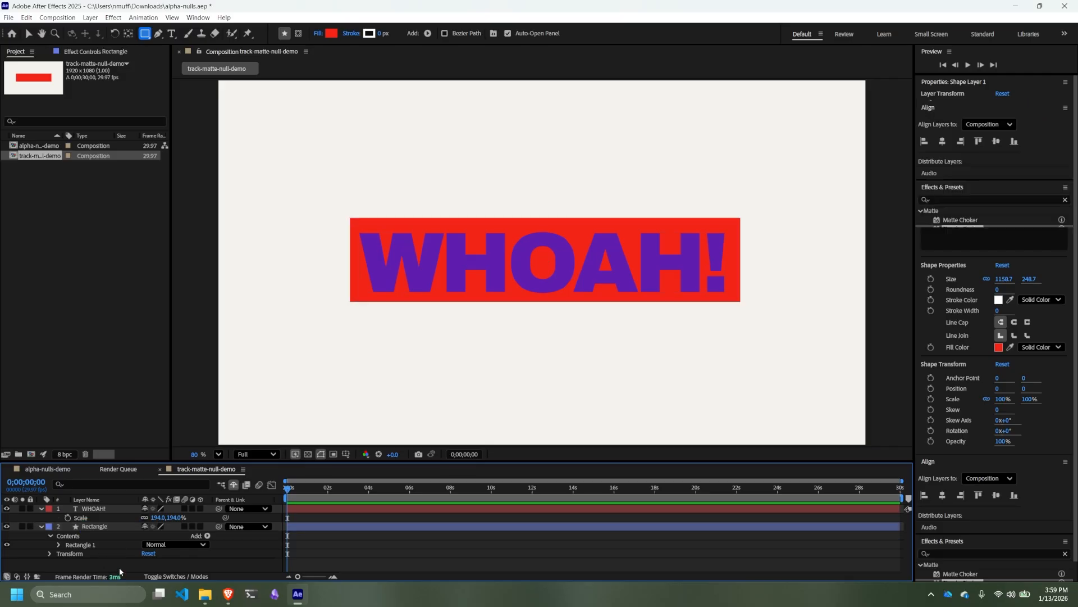
# - Center the Rectangle layer horizontally and vertically in the composition
pyautogui.click(102, 528)
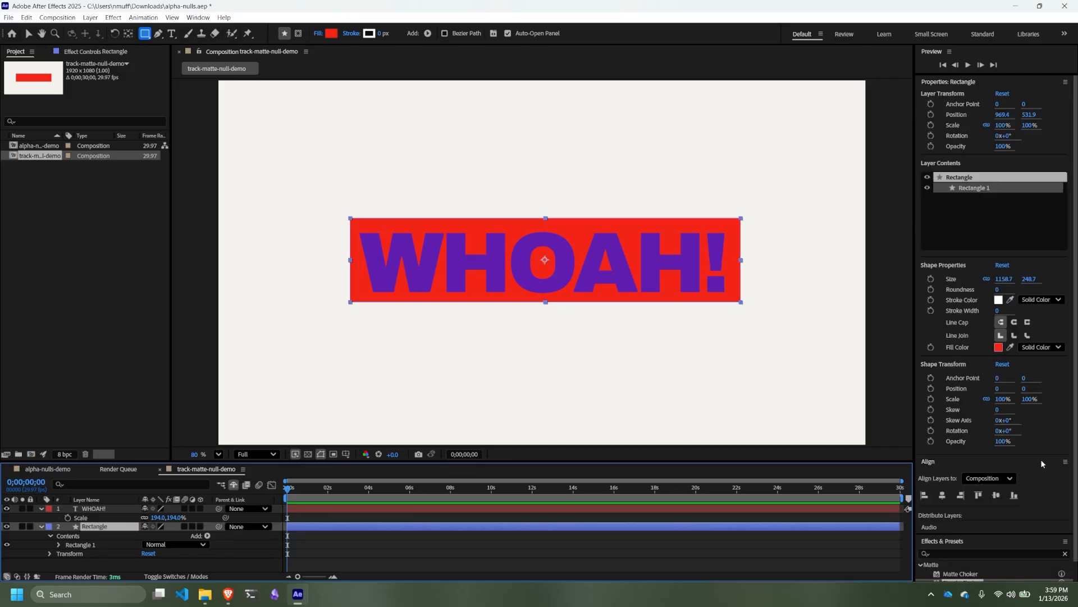
pyautogui.click(996, 495)
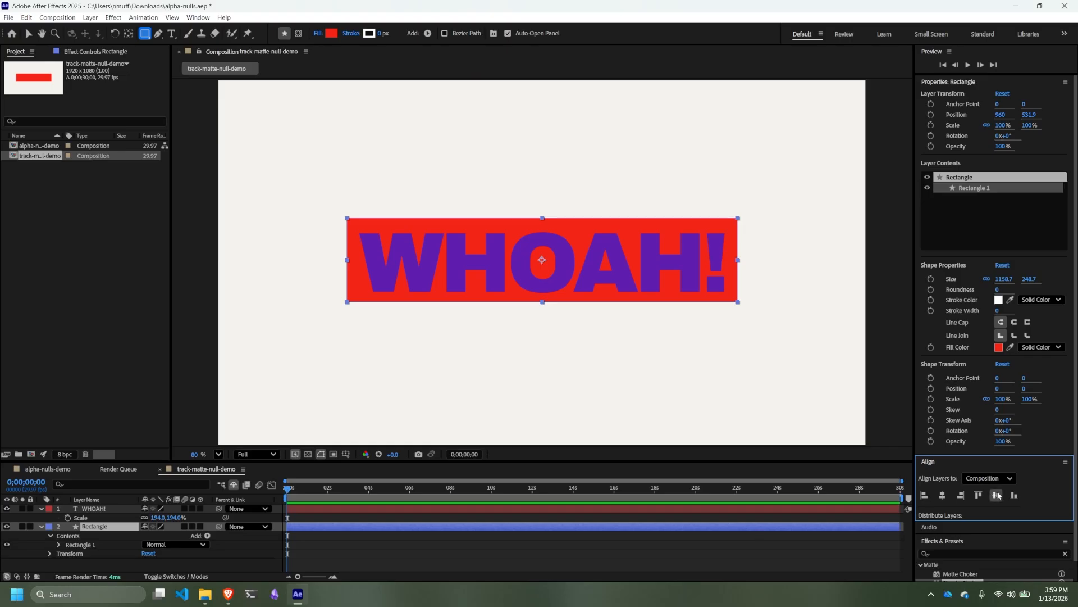
pyautogui.click(997, 495)
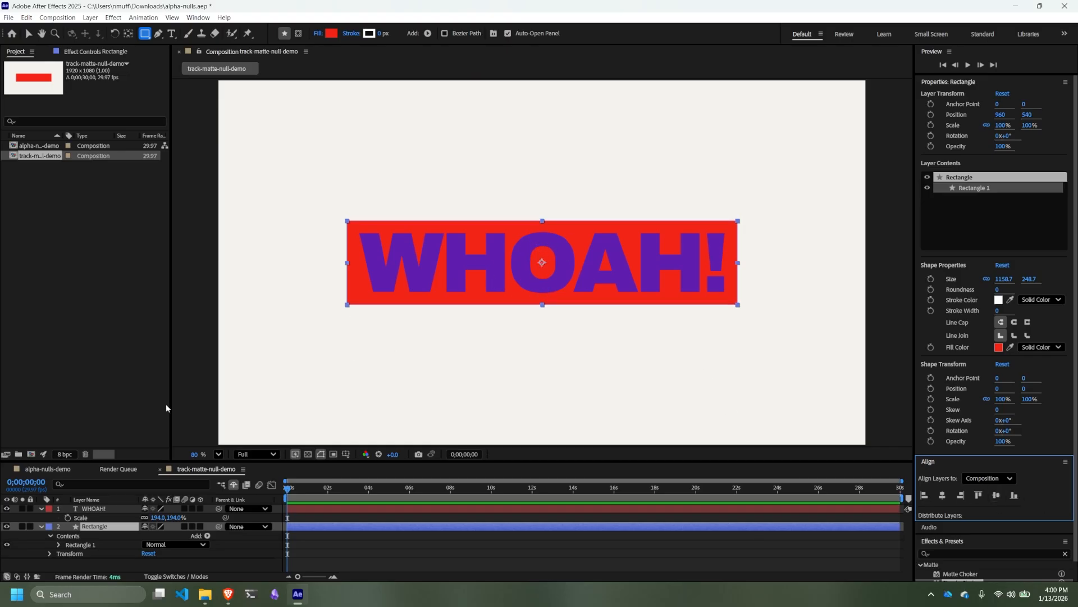
# - Move the WHOAH! text straight down to about y 665.5 so its base sits on the red rectangle's lower edge
pyautogui.click(93, 509)
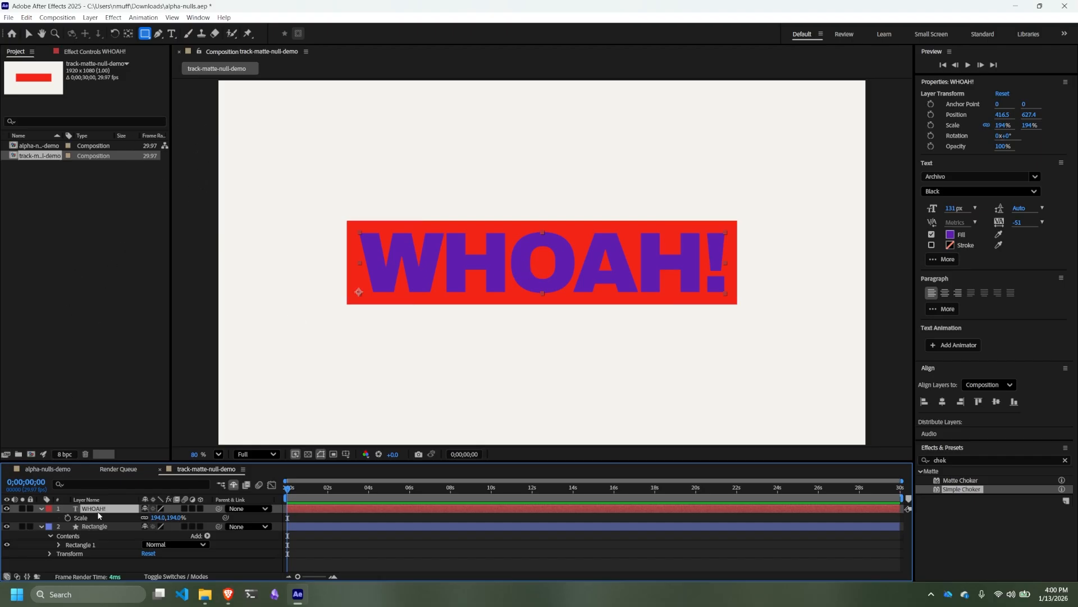
pyautogui.click(28, 33)
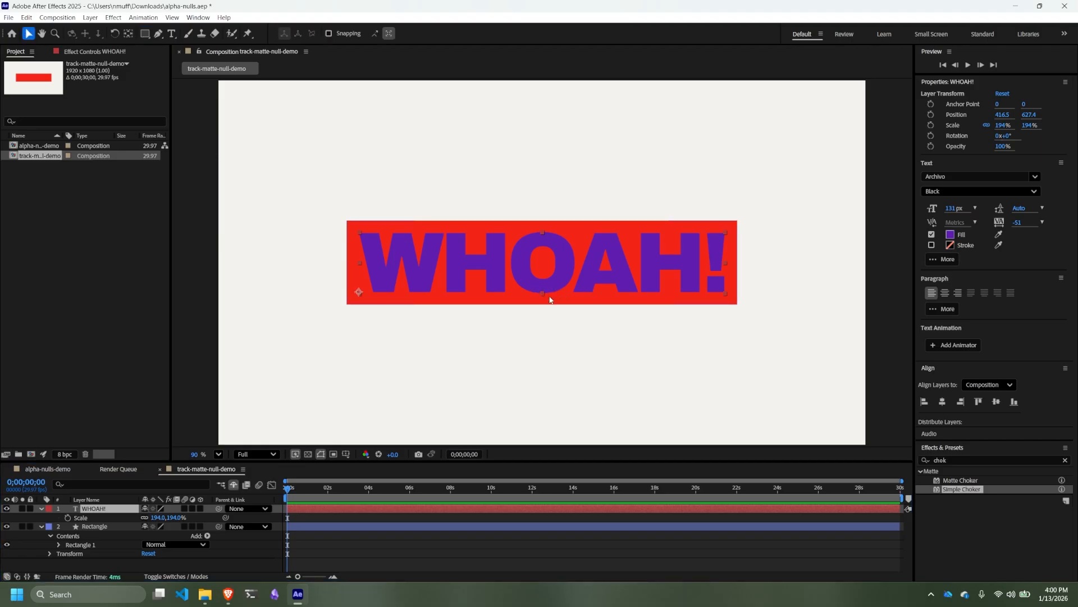
pyautogui.scroll(5, 544, 299)
pyautogui.scroll(3, 543, 296)
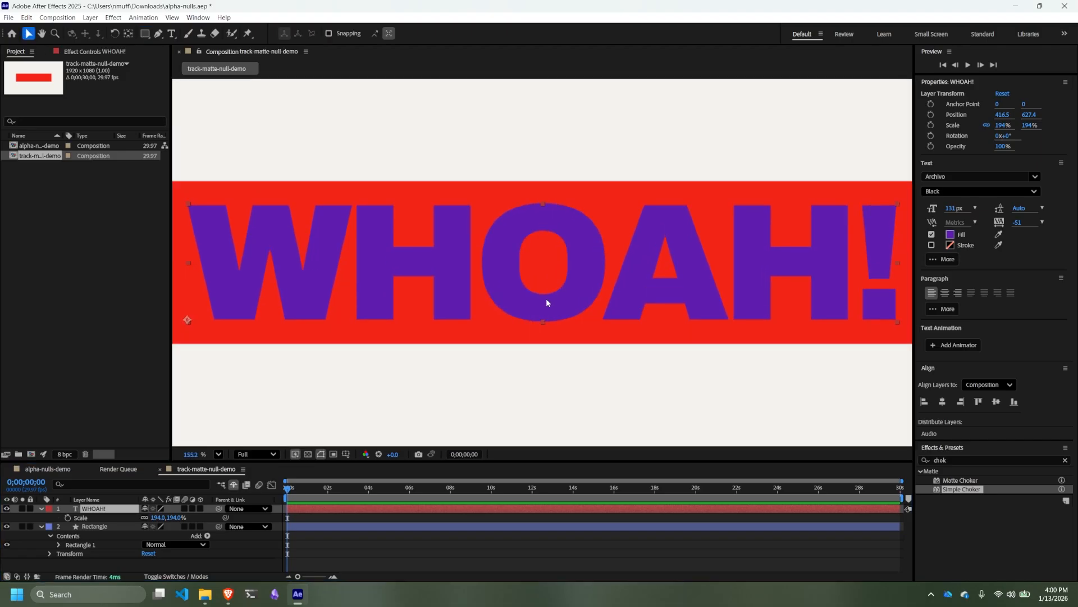
pyautogui.scroll(-2, 546, 298)
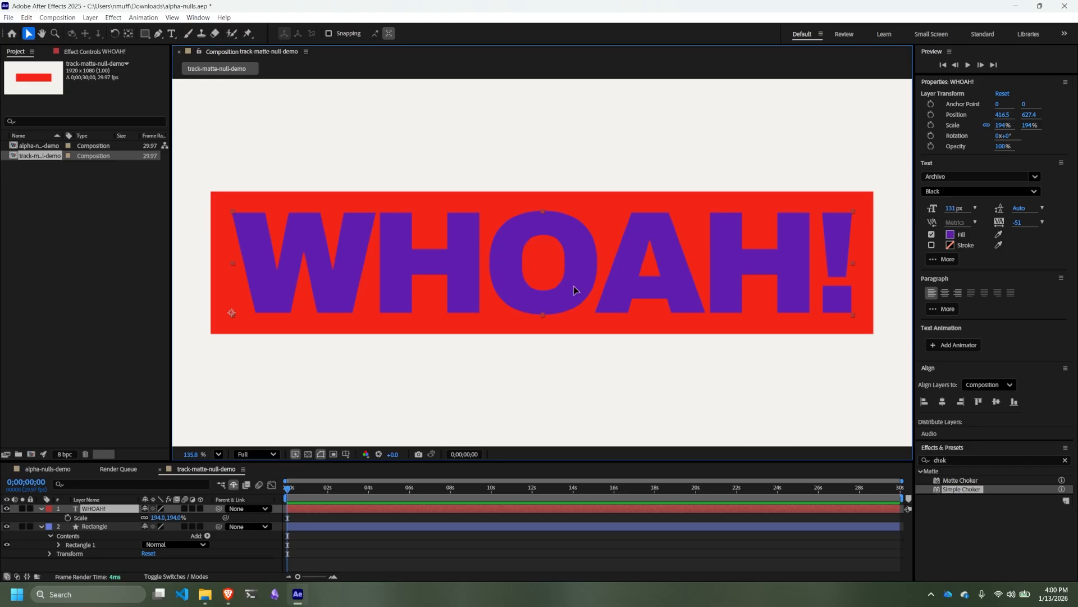
pyautogui.moveTo(574, 290); pyautogui.dragTo(574, 310)
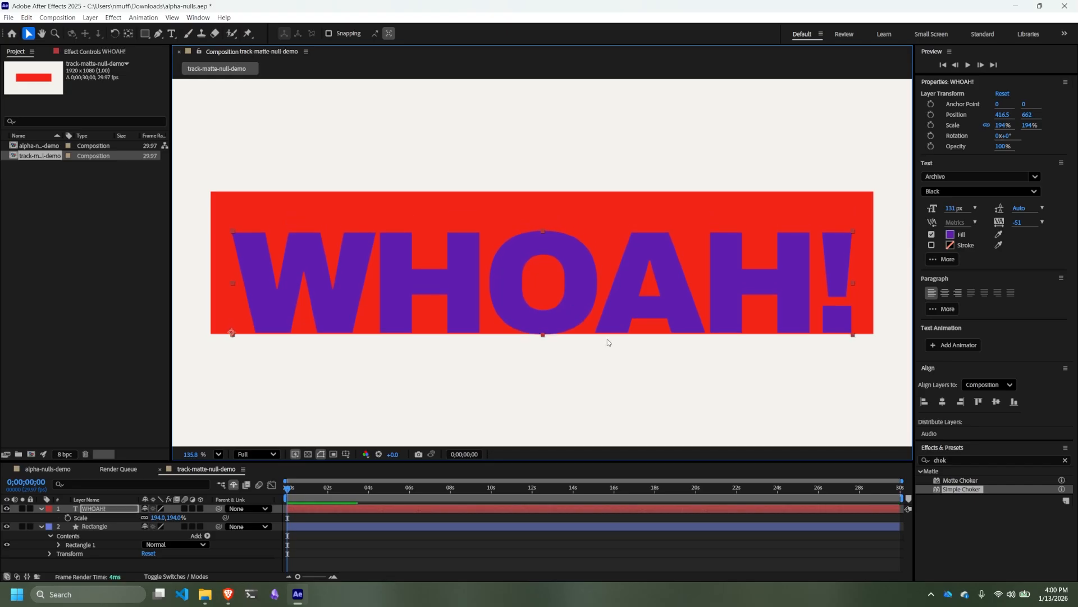
pyautogui.scroll(6, 608, 338)
pyautogui.press('Down')
pyautogui.press('Down')
pyautogui.press('Down')
pyautogui.press('Down')
pyautogui.press('Down')
pyautogui.press('Down')
pyautogui.press('Down')
pyautogui.press('Down')
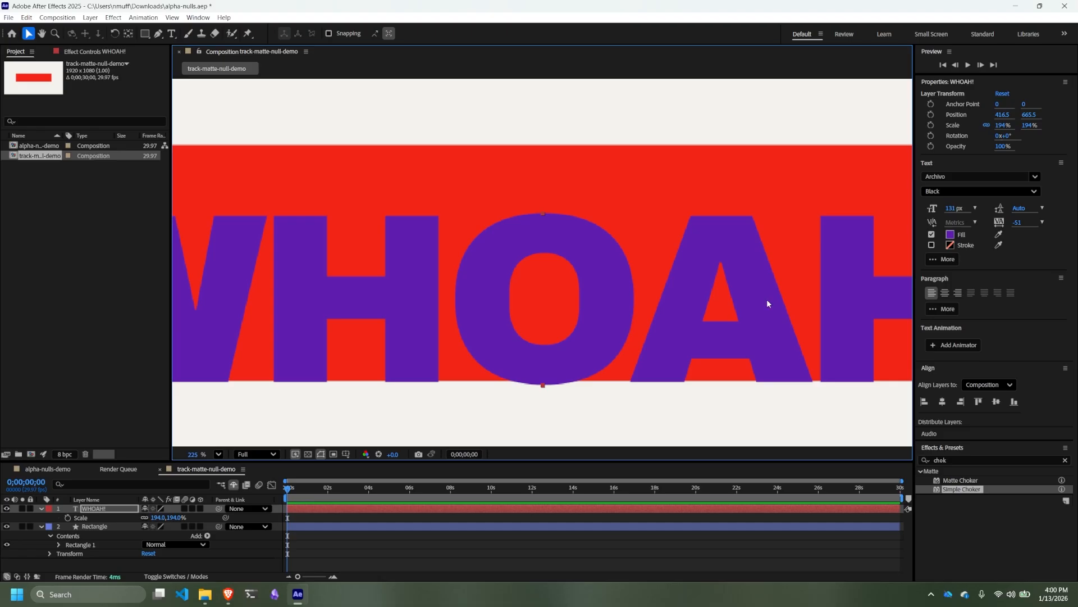
pyautogui.scroll(-6, 494, 117)
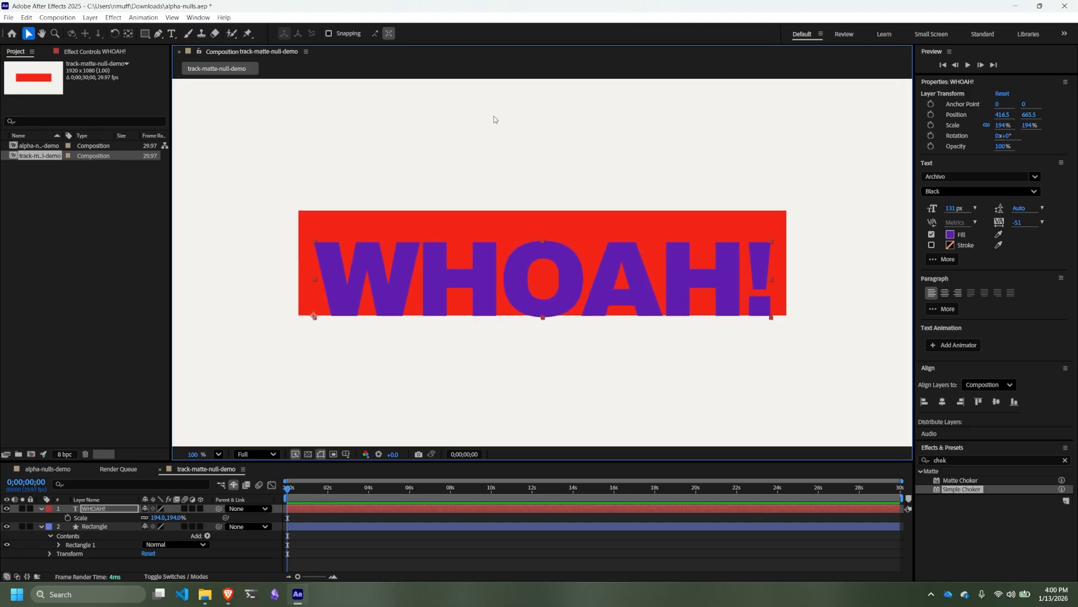
pyautogui.scroll(-3, 535, 131)
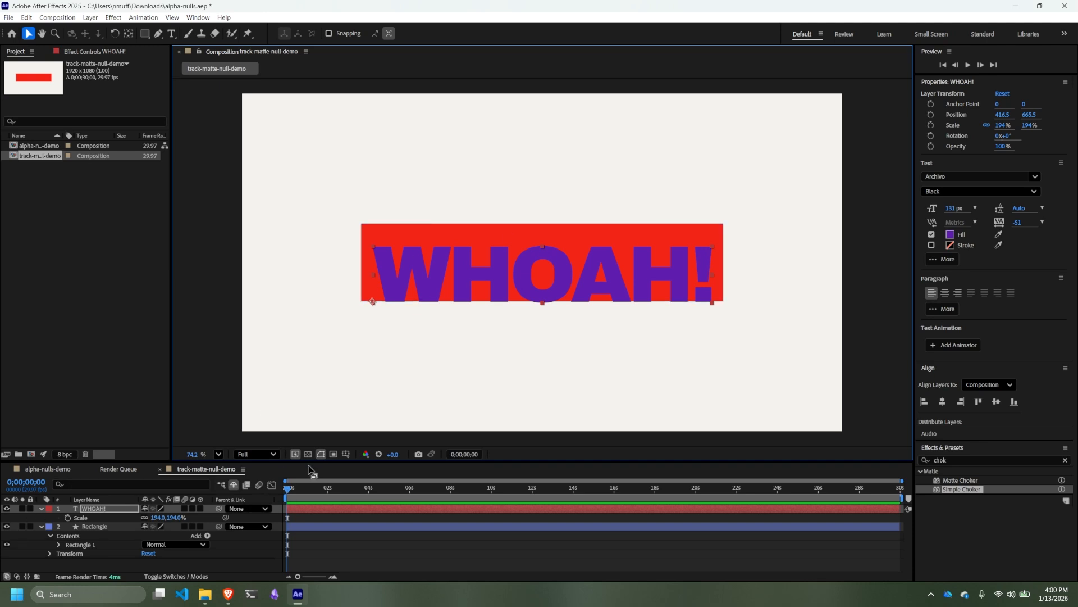
# - Enlarge the timeline and enable Position keyframing on the WHOAH! layer at the start of the composition
pyautogui.moveTo(346, 462); pyautogui.dragTo(351, 435)
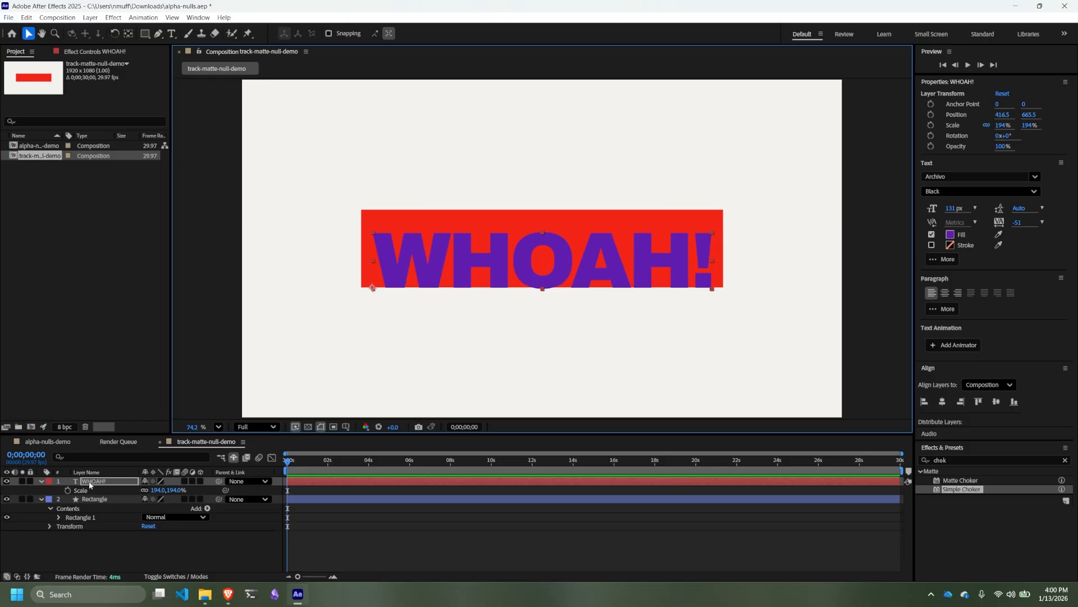
pyautogui.press('p')
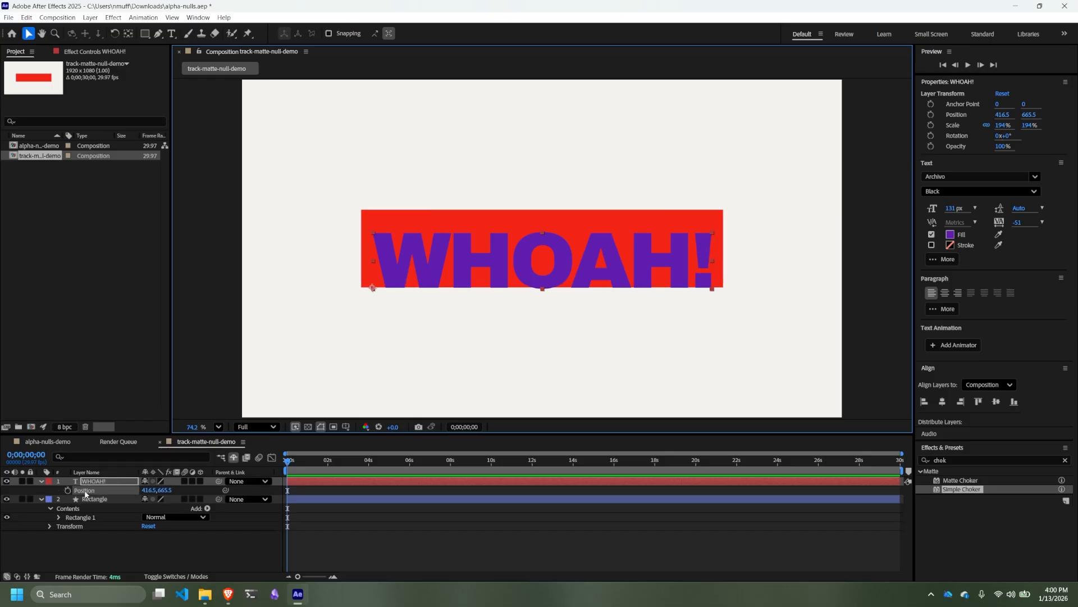
pyautogui.click(41, 481)
pyautogui.click(41, 481)
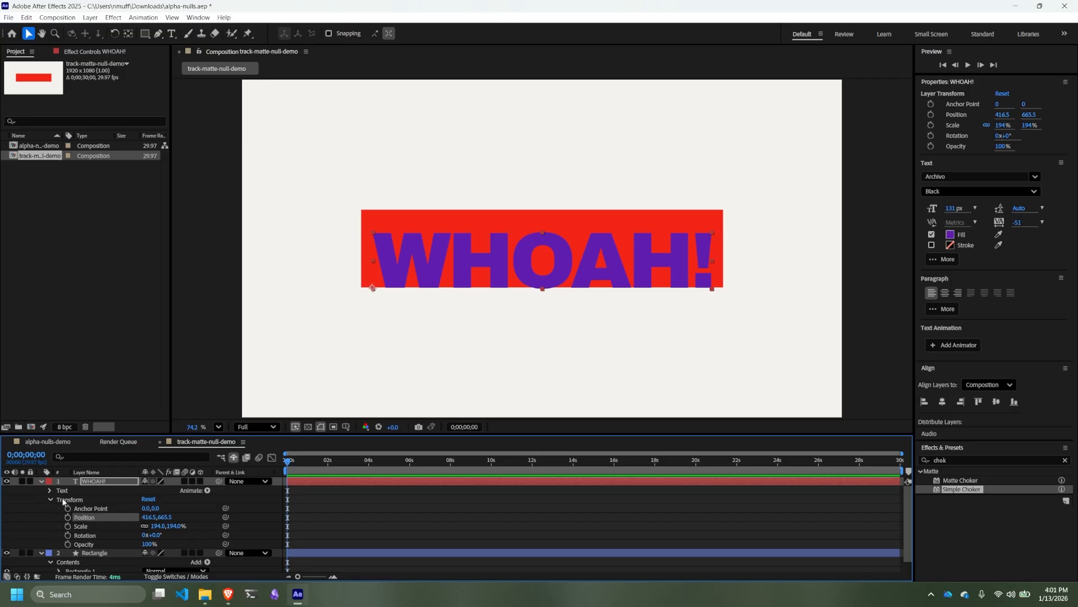
pyautogui.click(41, 481)
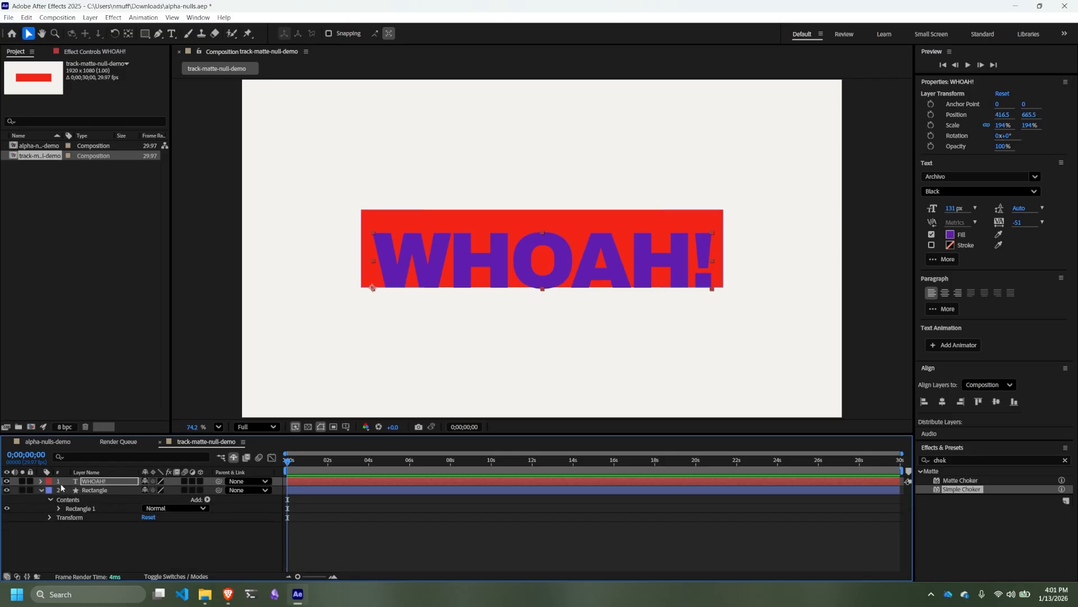
pyautogui.press('p')
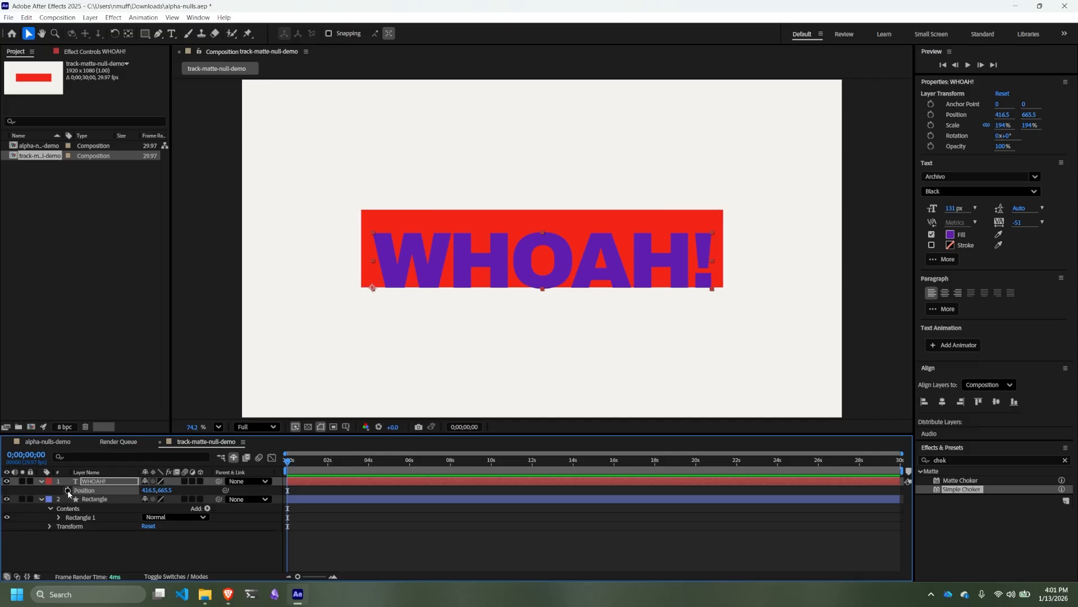
pyautogui.click(68, 491)
# - Shift the WHOAH! layer's Position keyframe to frame 20
pyautogui.moveTo(288, 489); pyautogui.dragTo(320, 489)
pyautogui.scroll(4, 300, 488)
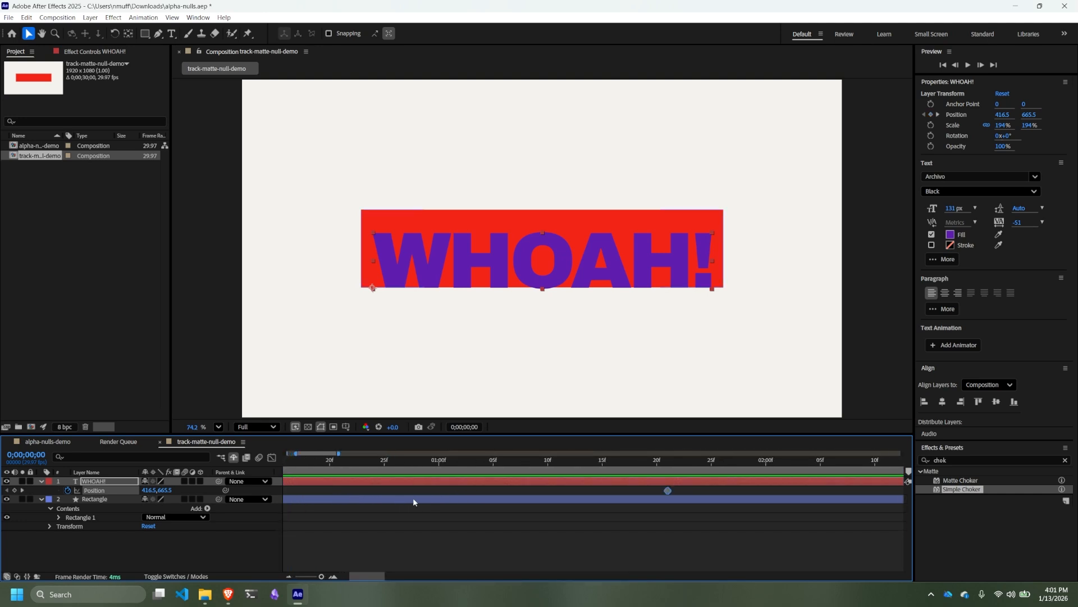
pyautogui.scroll(1, 412, 497)
pyautogui.scroll(-1, 394, 499)
pyautogui.moveTo(668, 491); pyautogui.dragTo(384, 491)
pyautogui.scroll(2, 315, 494)
pyautogui.moveTo(470, 490); pyautogui.dragTo(340, 491)
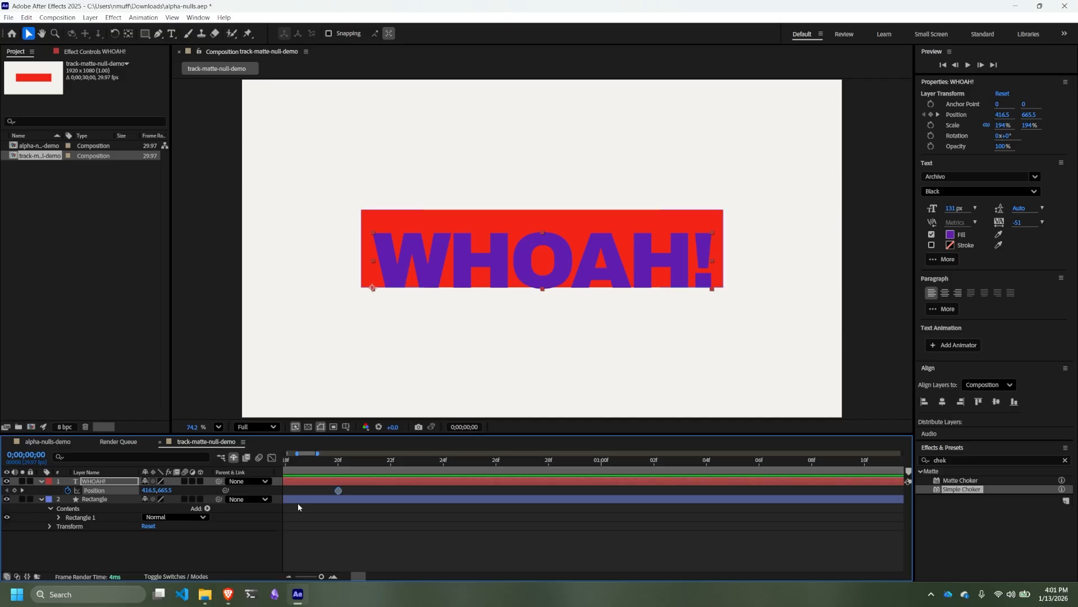
# - Set the timeline's visible range to roughly the first four seconds and return the playhead to 0;00;00;00
pyautogui.scroll(-2, 300, 503)
pyautogui.click(324, 465)
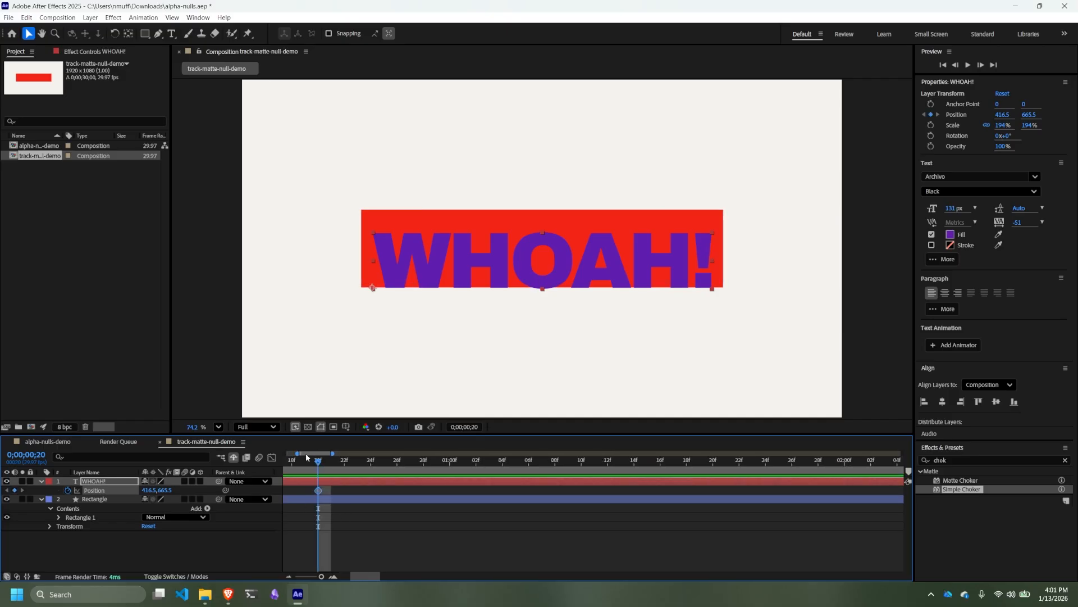
pyautogui.moveTo(333, 453); pyautogui.dragTo(392, 453)
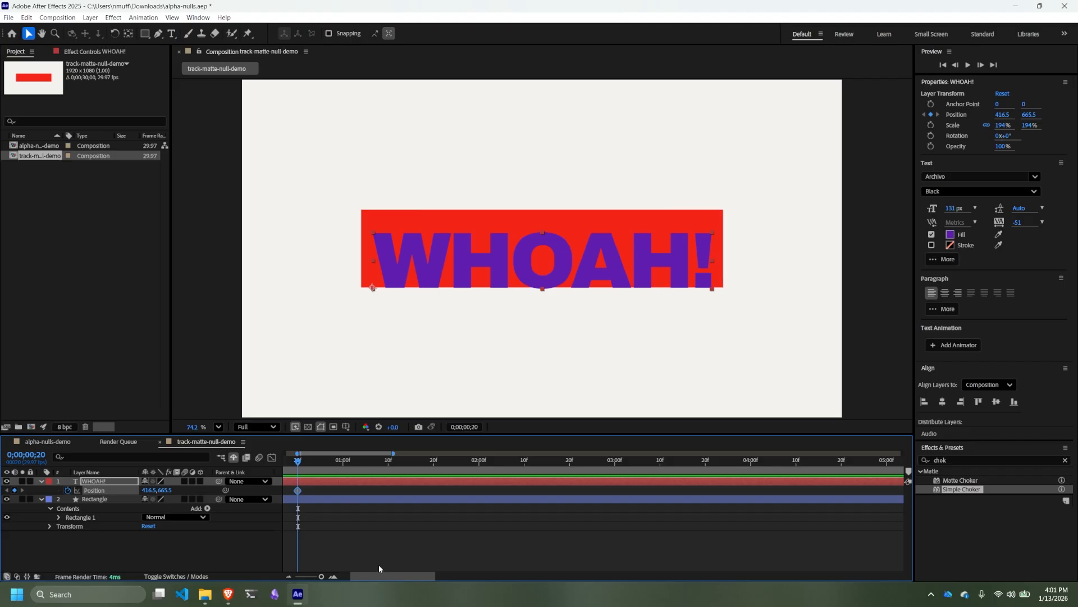
pyautogui.moveTo(372, 577); pyautogui.dragTo(360, 576)
pyautogui.moveTo(377, 462)
pyautogui.mouseDown()
pyautogui.moveTo(414, 466)
pyautogui.moveTo(381, 470)
pyautogui.mouseUp()
pyautogui.moveTo(377, 473); pyautogui.dragTo(287, 468)
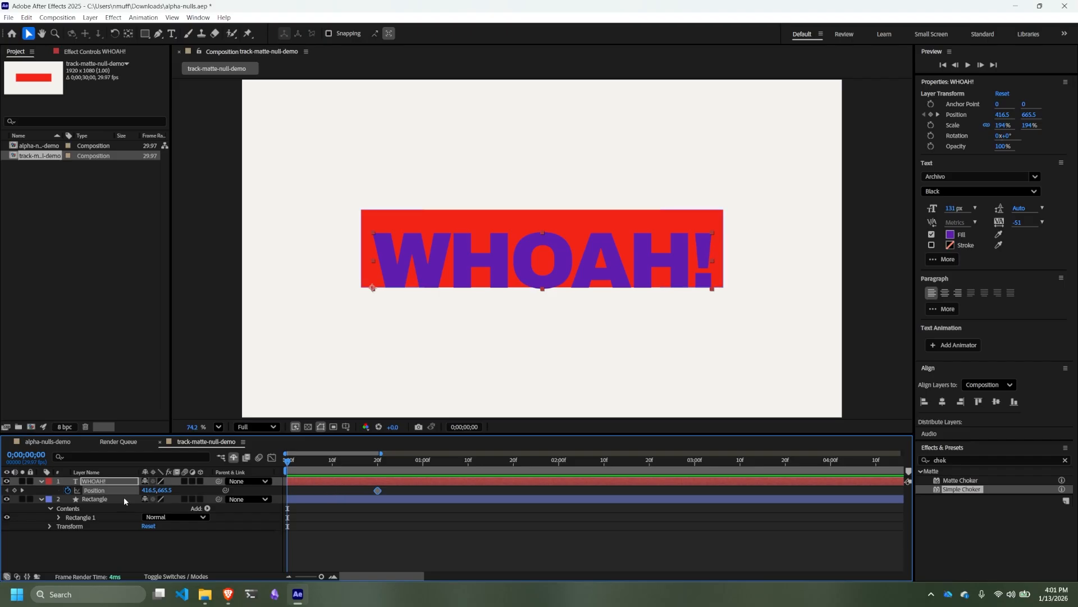
# - Move the WHOAH! text straight up above the red rectangle to about y 323 at the start of the composition
pyautogui.moveTo(521, 274); pyautogui.dragTo(529, 165)
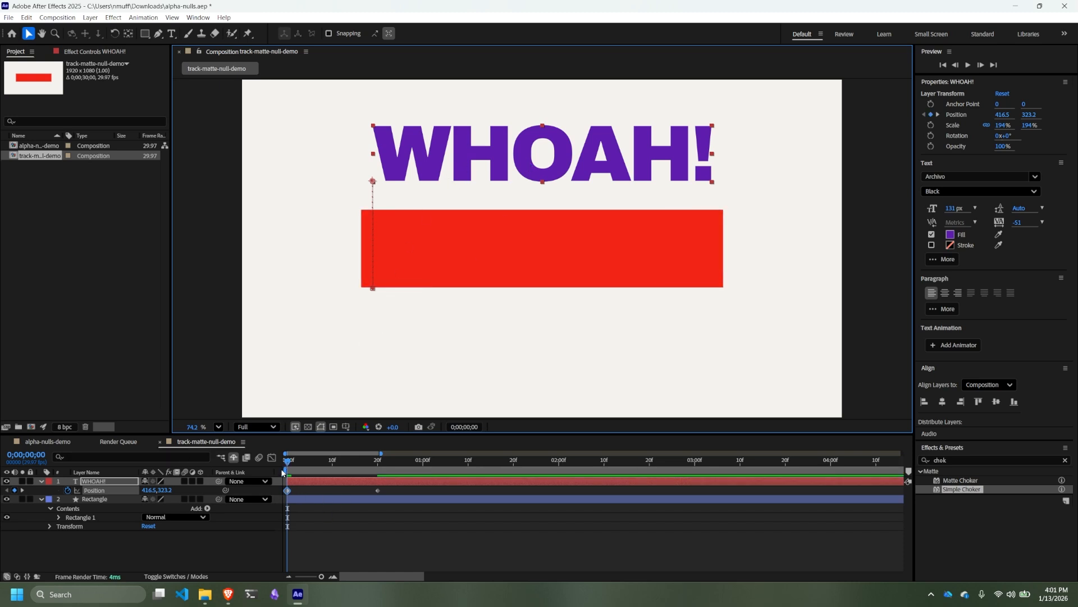
# - Try moving the WHOAH! text to about 598.5, 823.2 at frame 10, and undo that move
pyautogui.moveTo(288, 462); pyautogui.dragTo(333, 462)
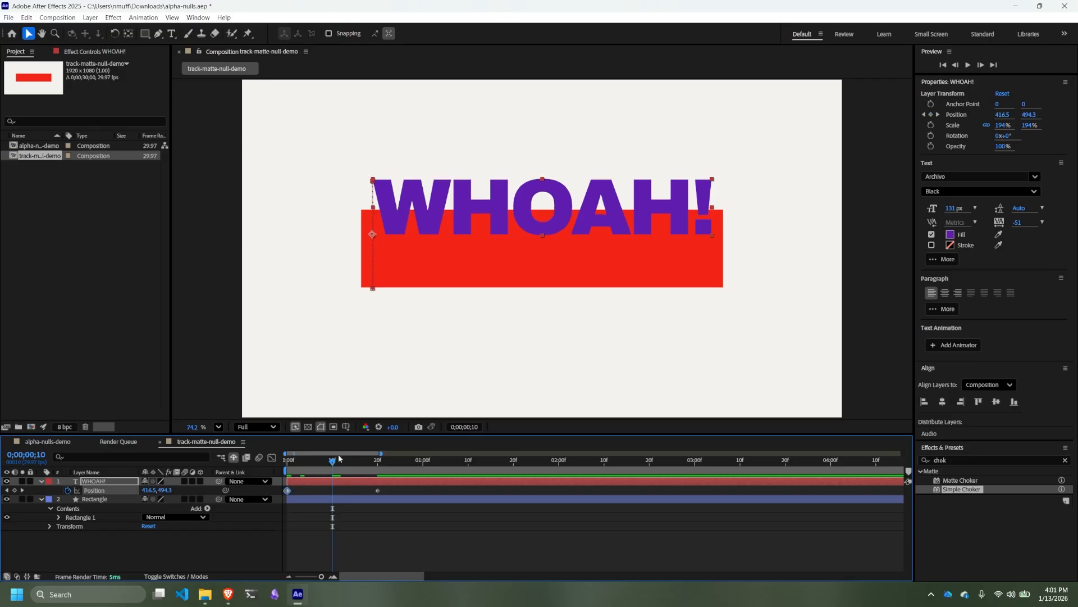
pyautogui.moveTo(501, 209); pyautogui.dragTo(577, 346)
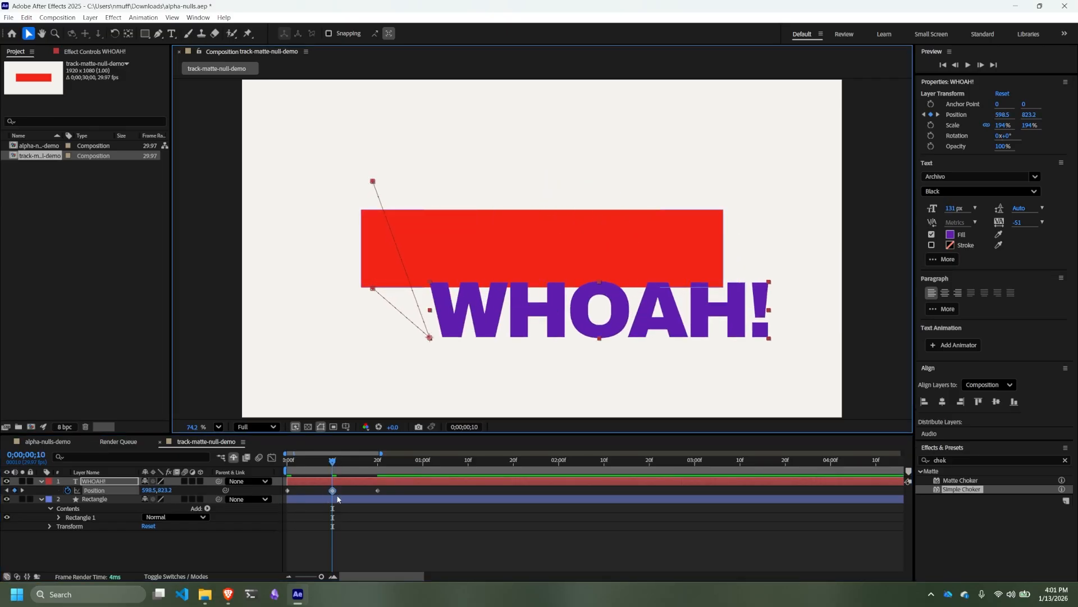
pyautogui.hotkey('ctrl', 'z')
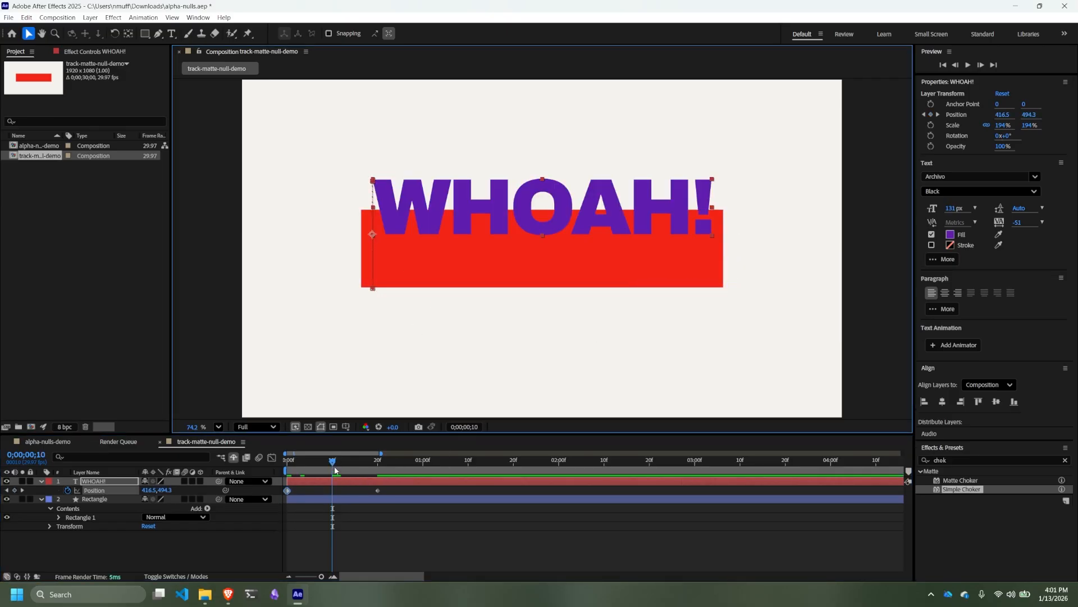
# - Preview the WHOAH! Position animation from the start of the composition several times
pyautogui.moveTo(333, 461); pyautogui.dragTo(223, 458)
pyautogui.press('space')
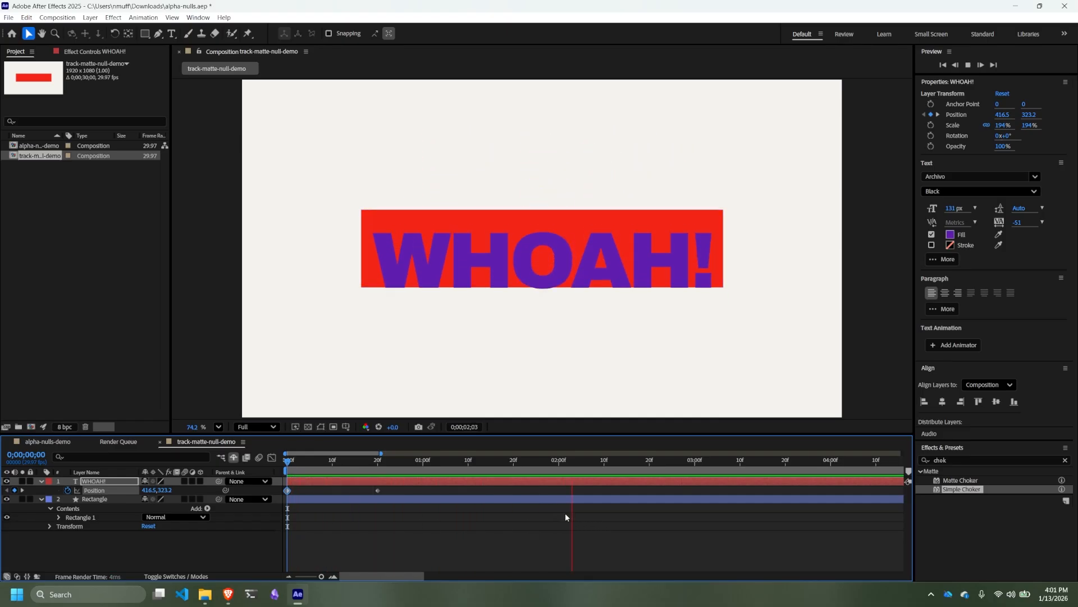
pyautogui.press('space')
pyautogui.moveTo(301, 458); pyautogui.dragTo(280, 460)
pyautogui.press('space')
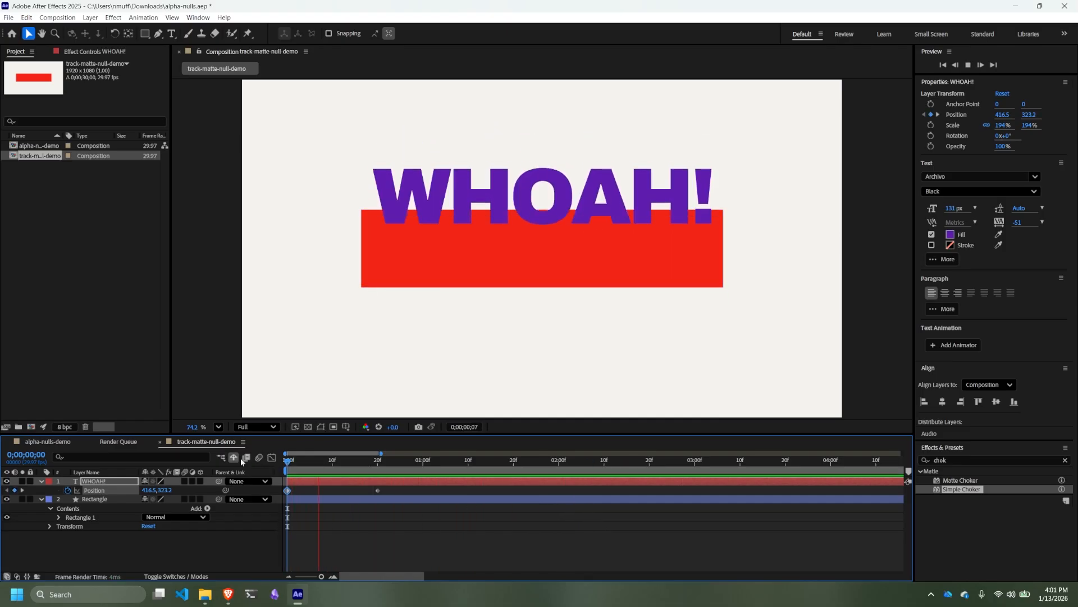
pyautogui.moveTo(354, 463); pyautogui.dragTo(233, 456)
pyautogui.press('space')
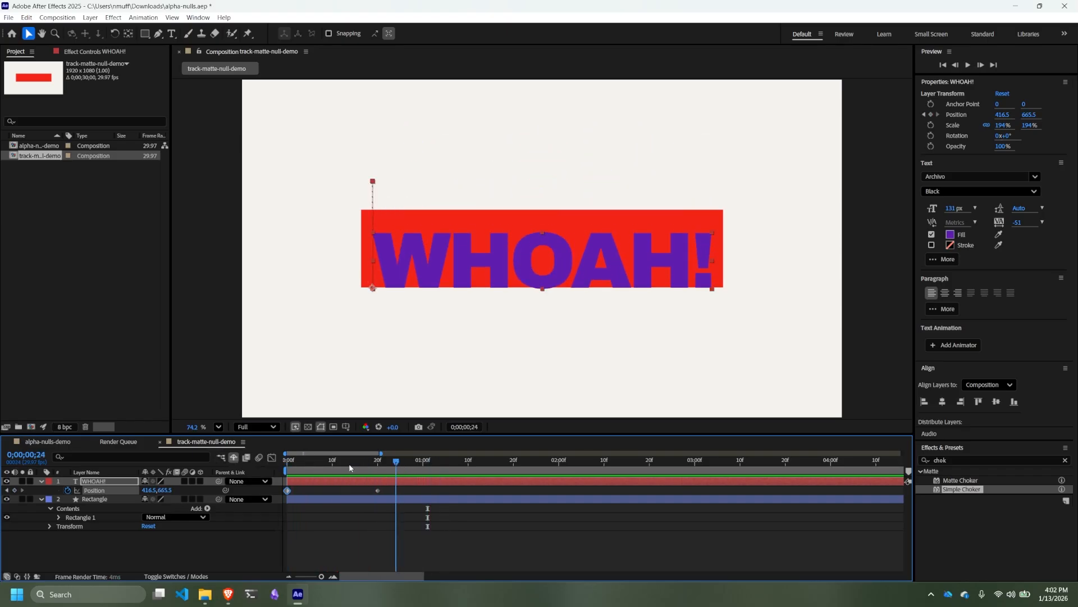
pyautogui.press('space')
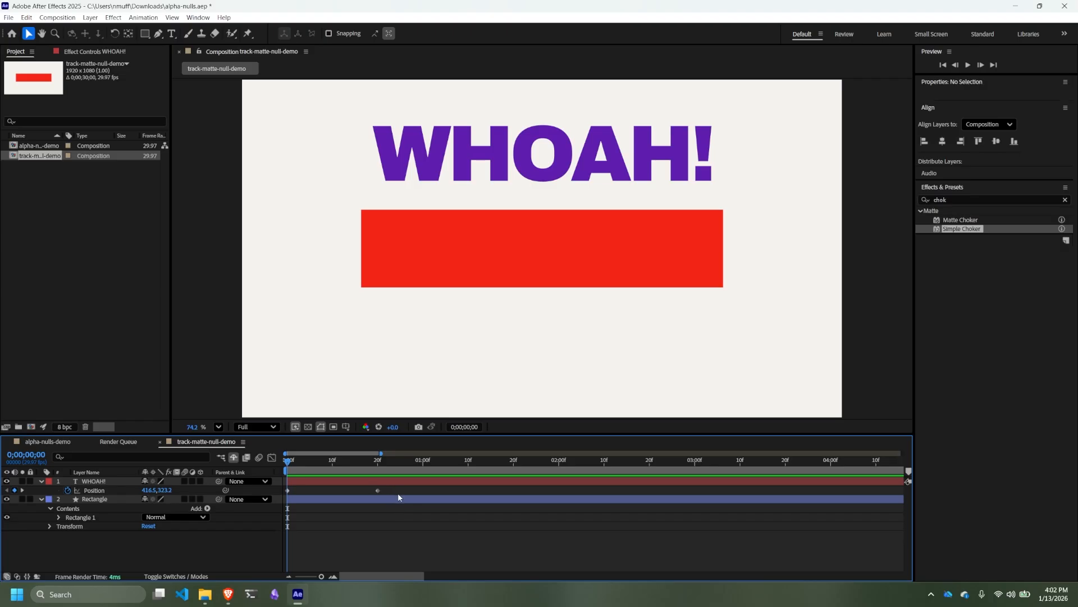
# - Apply Easy Ease Out to both WHOAH! Position keyframes and preview the motion
pyautogui.click(378, 490)
pyautogui.rightClick(377, 490)
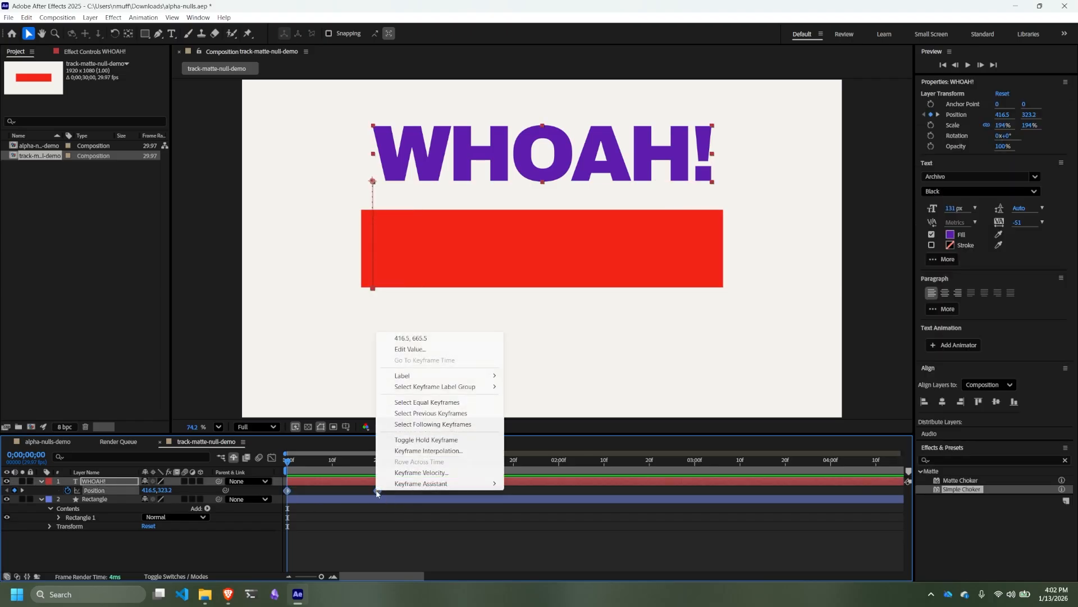
pyautogui.moveTo(422, 485)
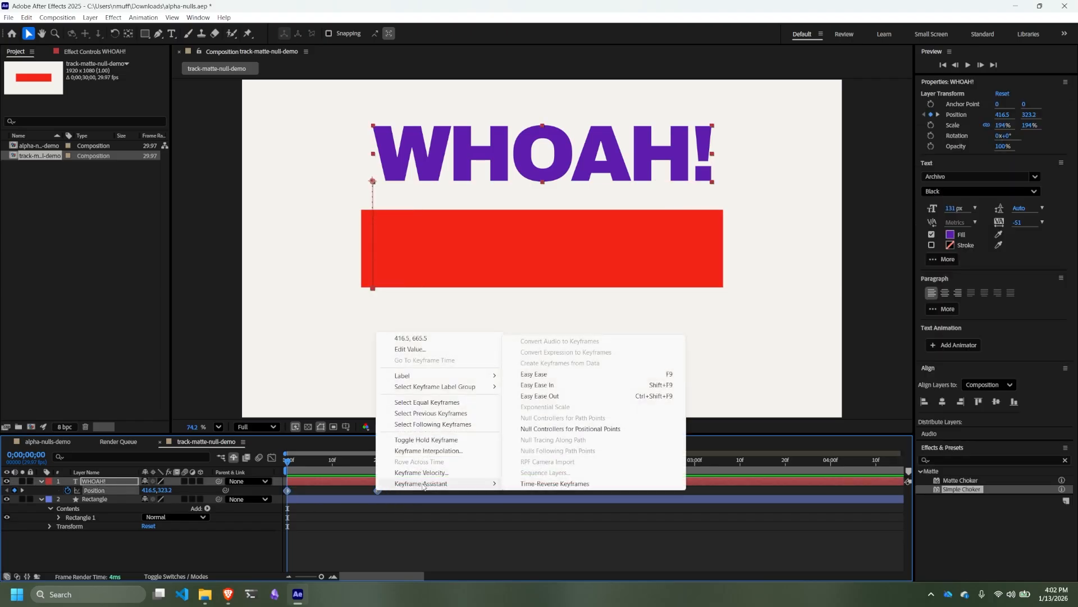
pyautogui.click(566, 396)
pyautogui.press('space')
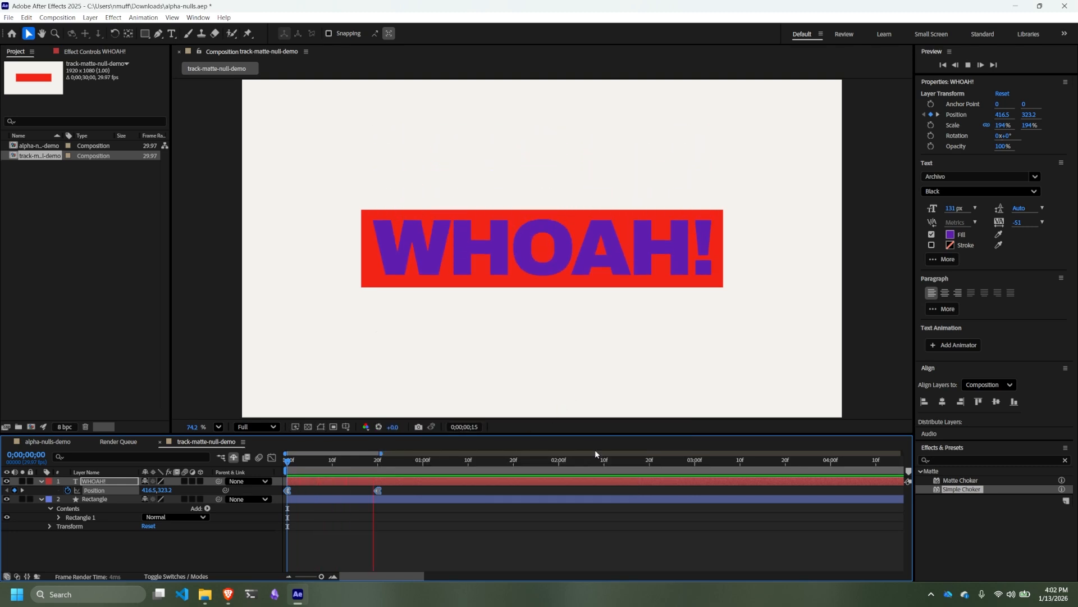
pyautogui.press('space')
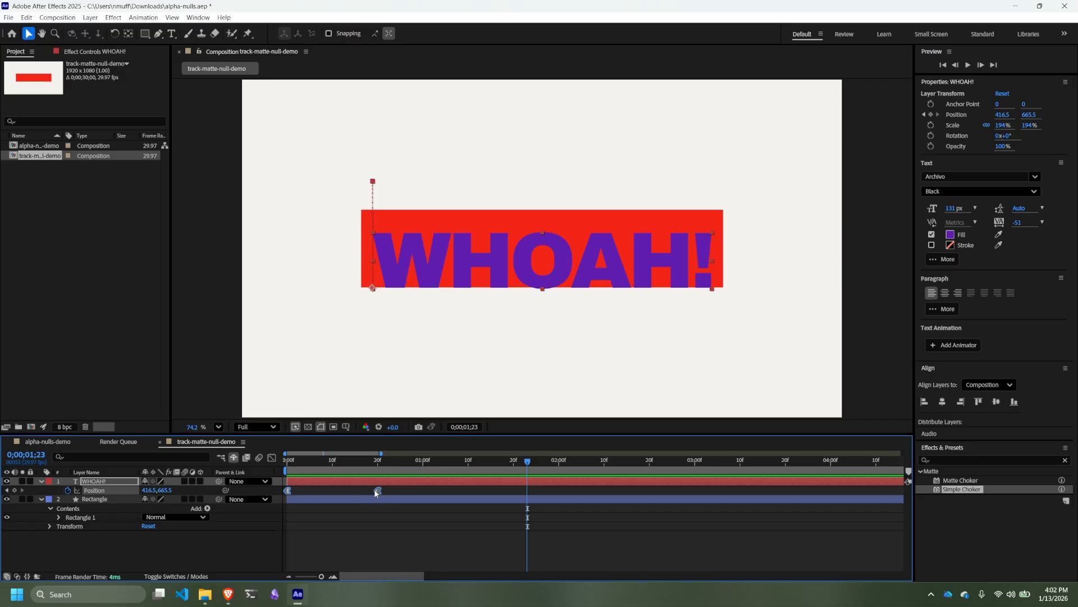
# - Try shifting both WHOAH! Position keyframes earlier, preview the motion, and undo the shift
pyautogui.moveTo(377, 493); pyautogui.dragTo(315, 491)
pyautogui.press('Home')
pyautogui.press('space')
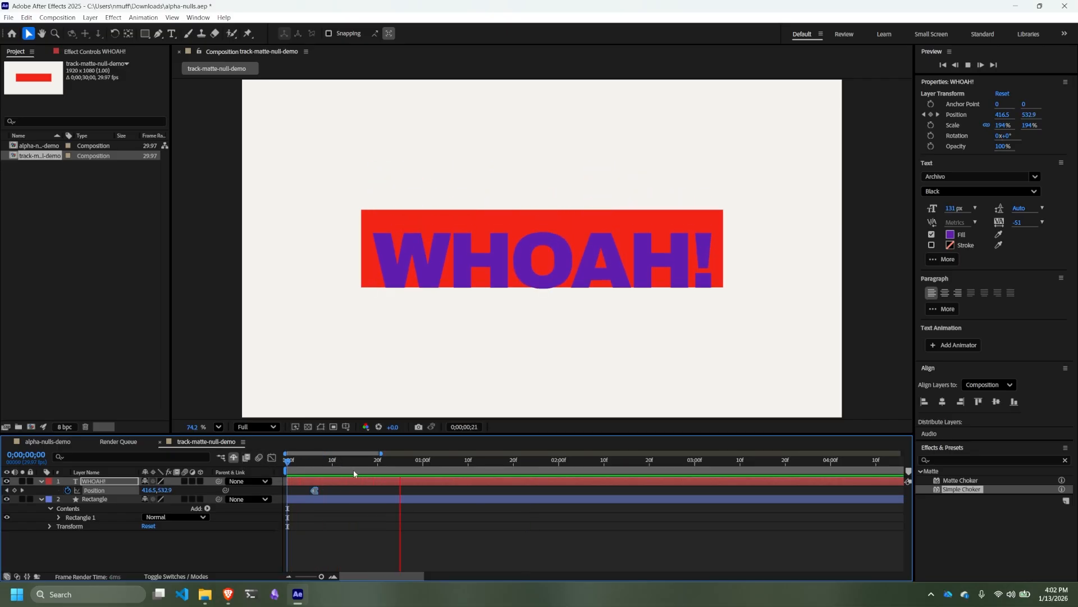
pyautogui.hotkey('ctrl', 'z')
pyautogui.hotkey('ctrl', 'z')
# - Move only the second WHOAH! Position keyframe earlier to about frame 9 and preview the faster motion
pyautogui.click(358, 522)
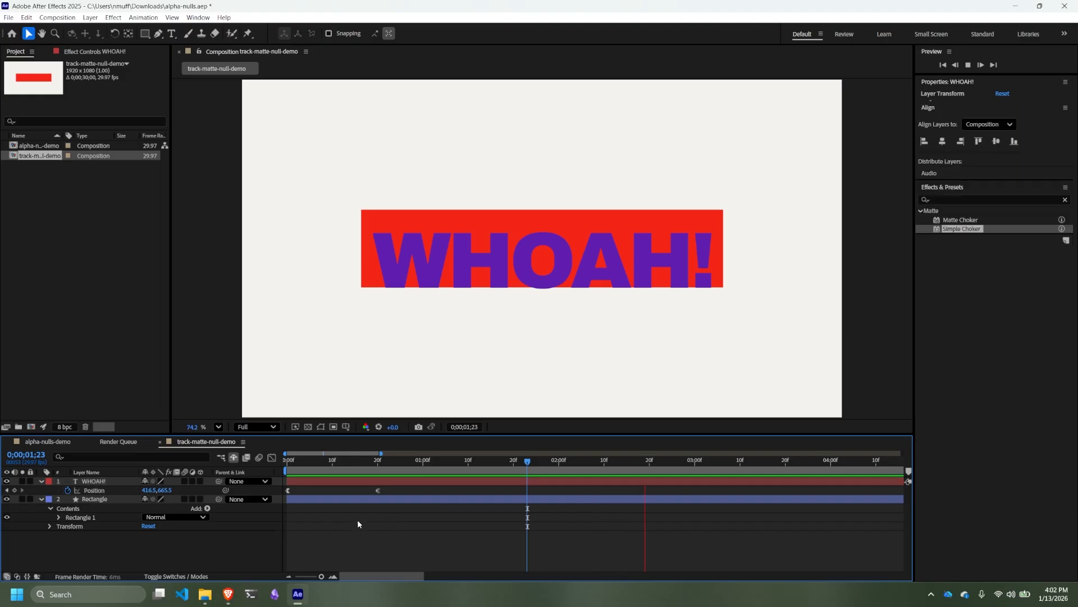
pyautogui.press('space')
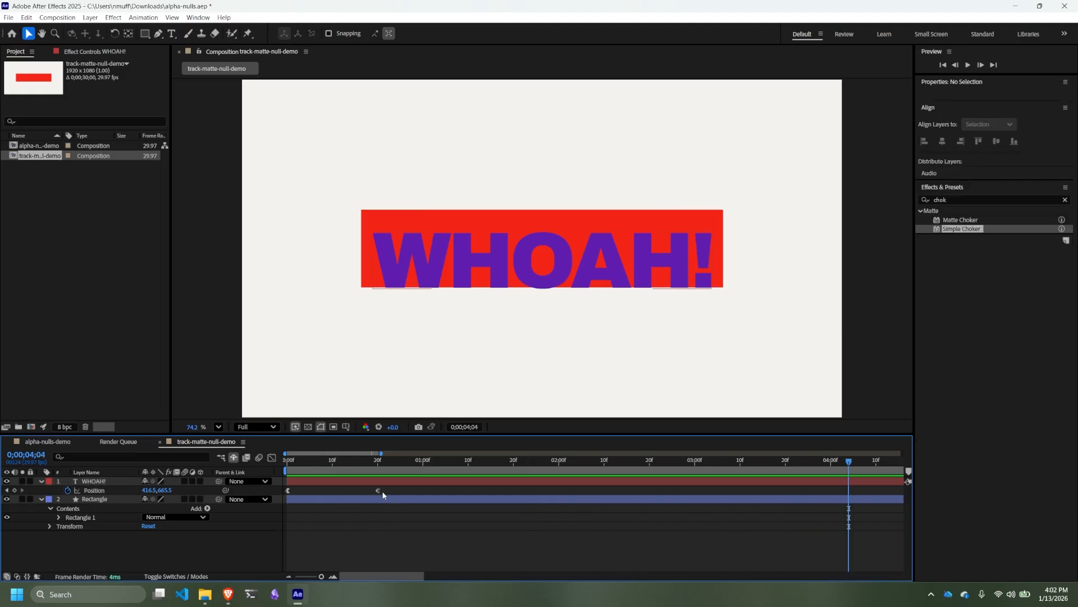
pyautogui.moveTo(379, 491); pyautogui.dragTo(331, 493)
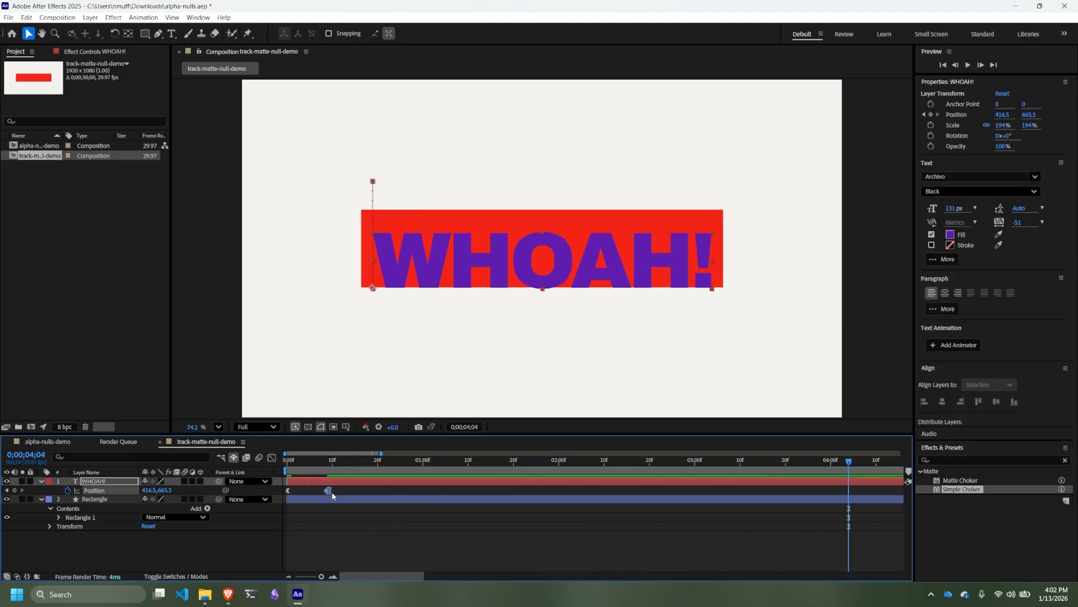
pyautogui.press('space')
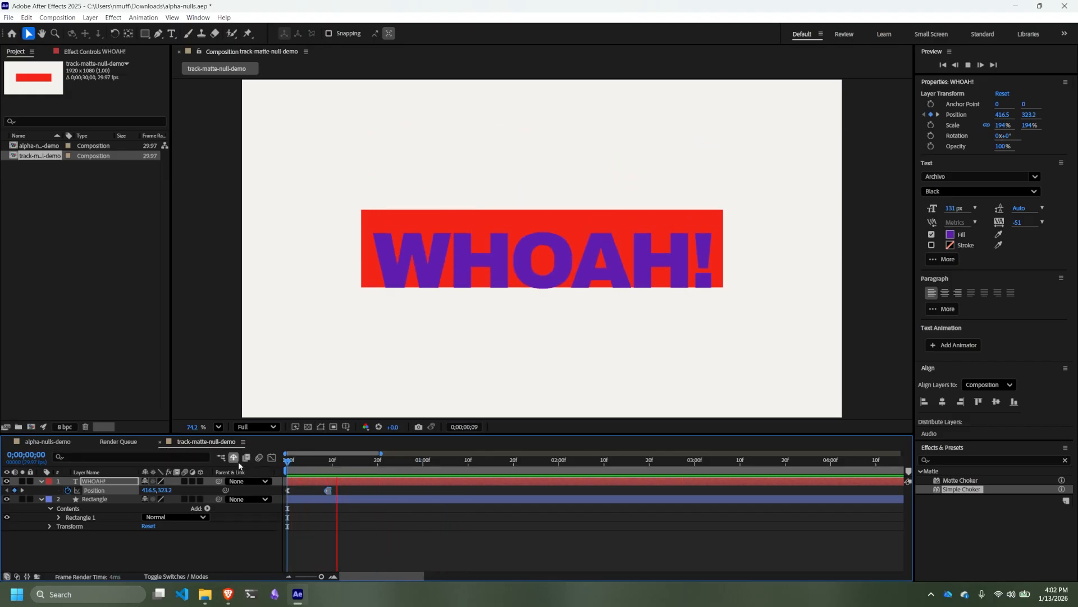
pyautogui.press('space')
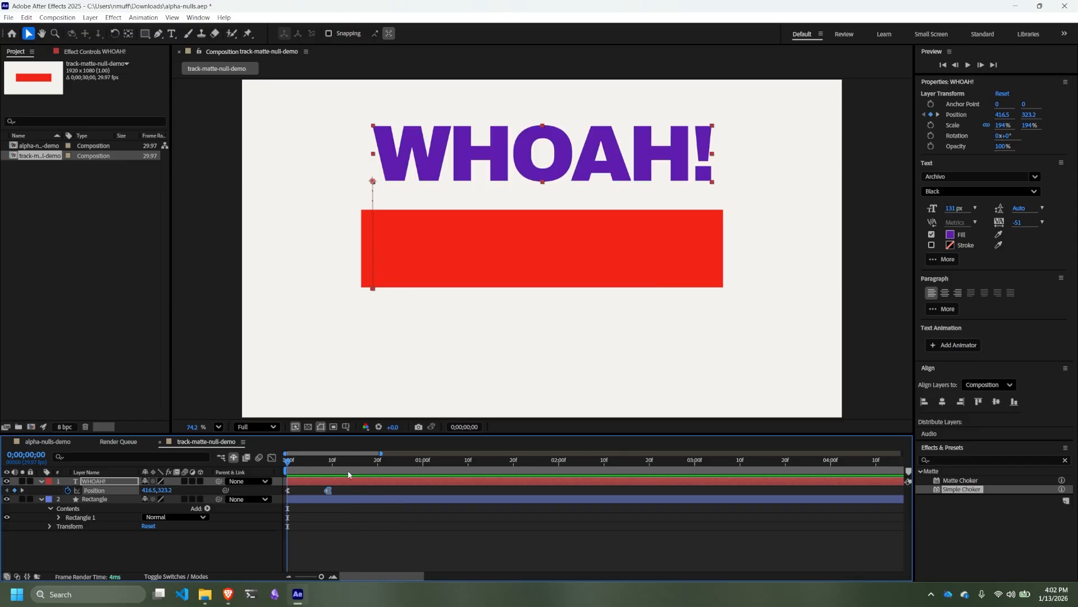
# - At frame 5, set the Rectangle layer's fill to the text's purple, 5F1DAF, by sampling it from the WHOAH! letters
pyautogui.moveTo(291, 465); pyautogui.dragTo(313, 466)
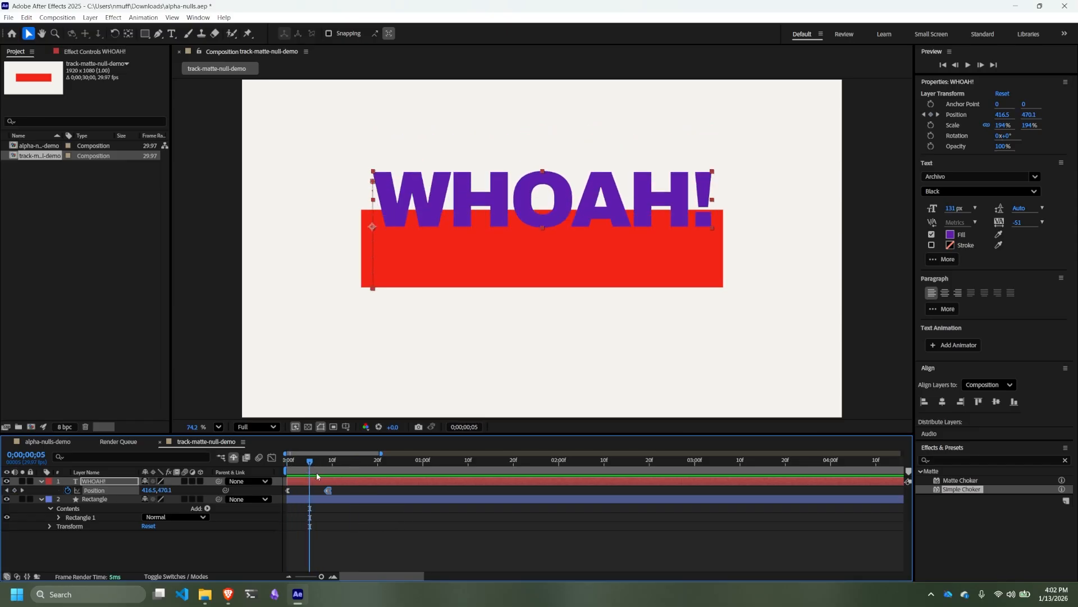
pyautogui.click(90, 498)
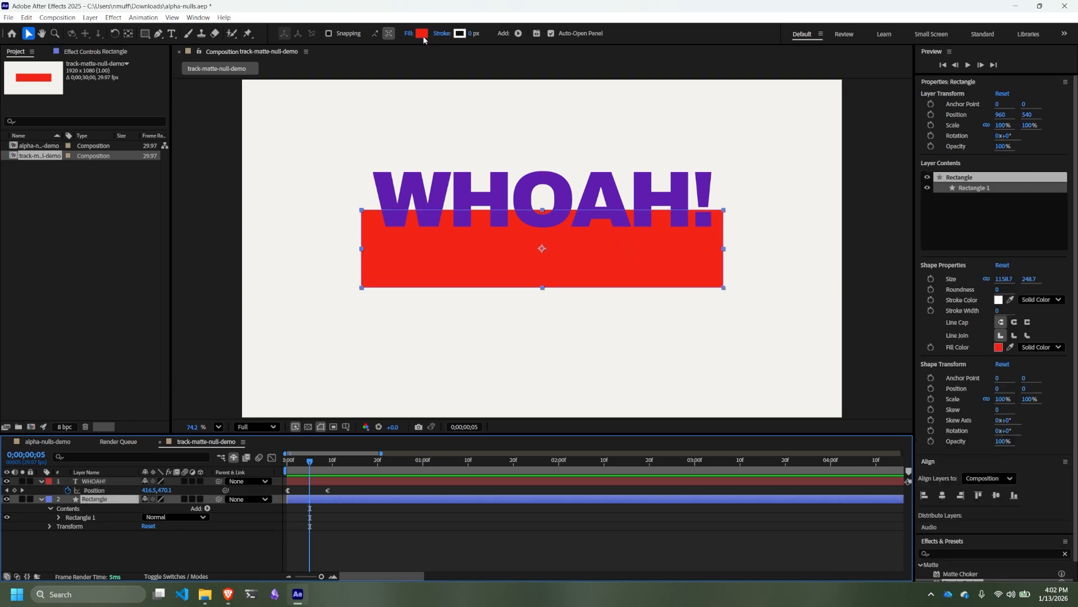
pyautogui.click(422, 34)
pyautogui.click(633, 286)
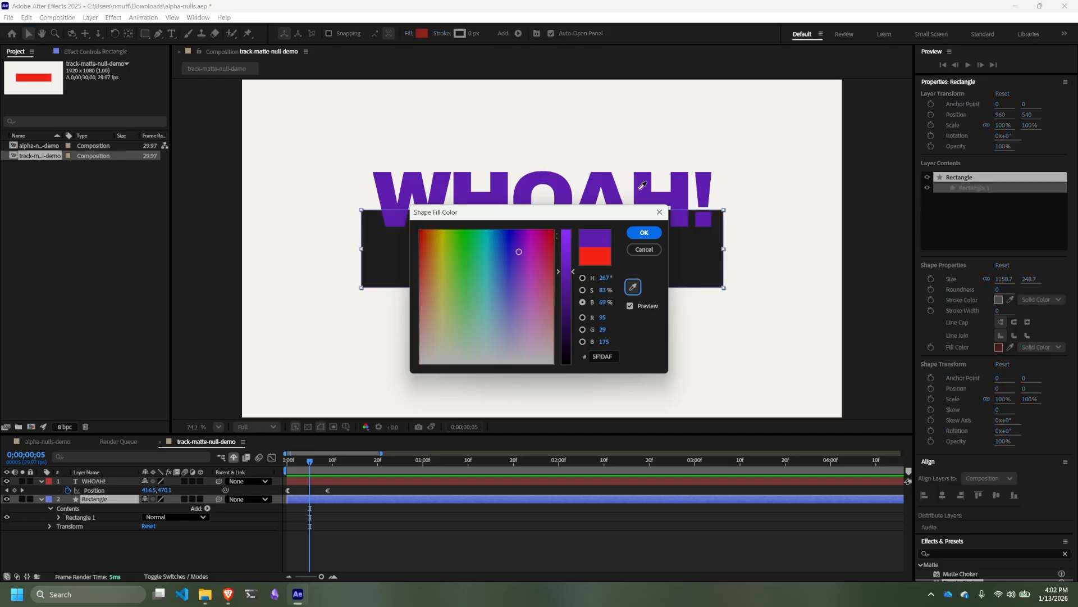
pyautogui.click(641, 187)
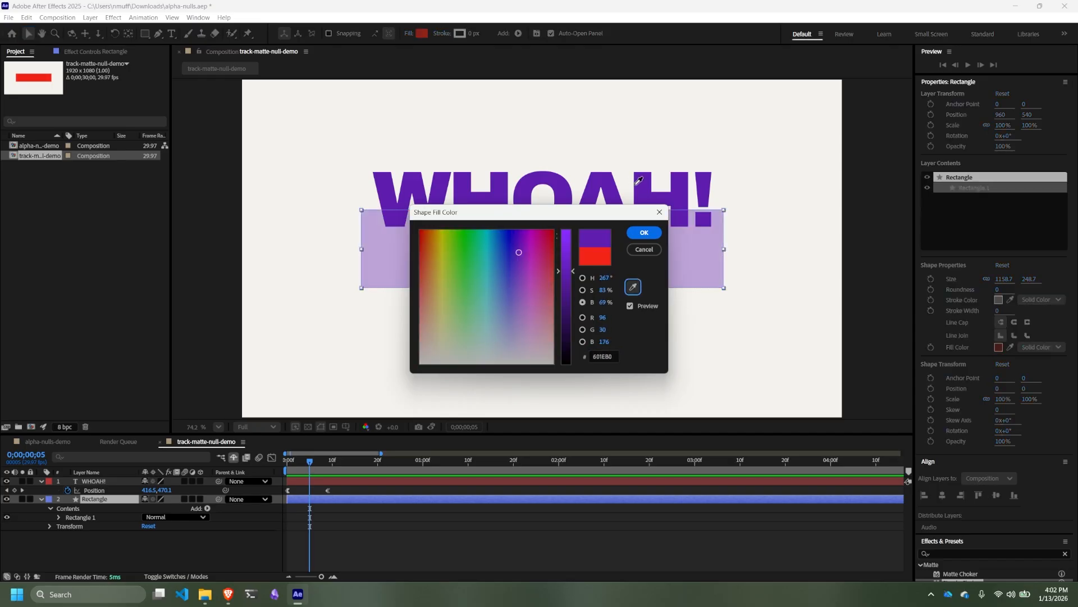
pyautogui.click(644, 233)
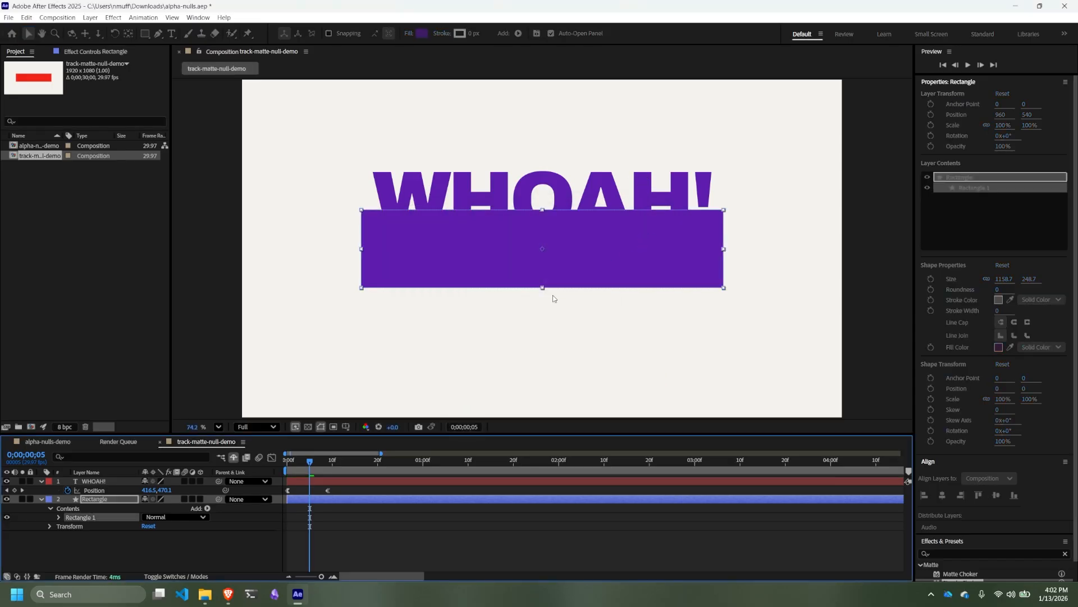
# - Set the WHOAH! text fill to the off-white background colour F3F2EE by sampling it, and preview the animation through frame 6
pyautogui.click(95, 482)
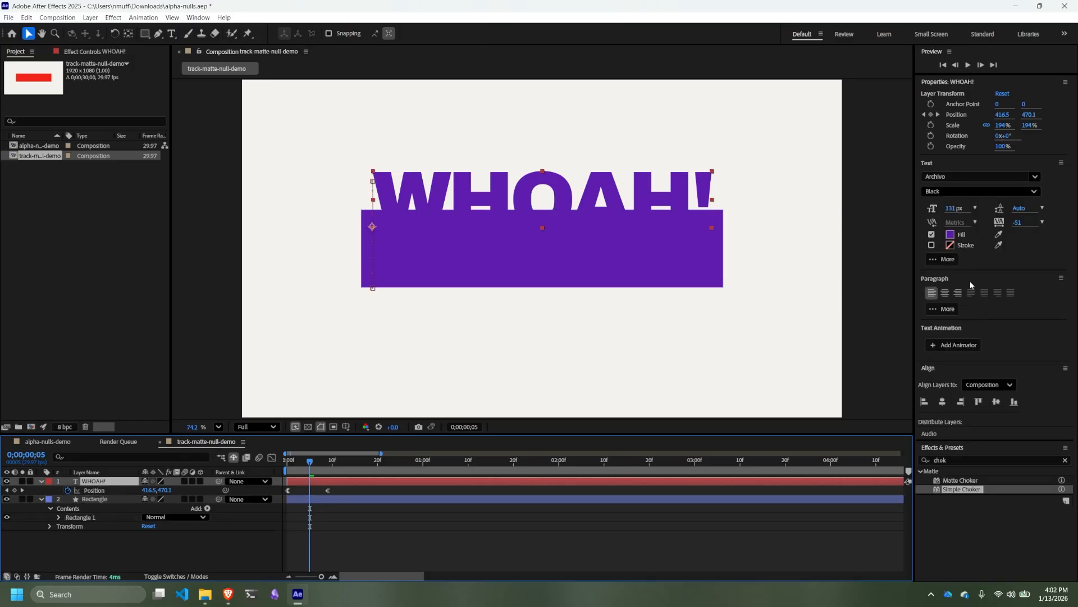
pyautogui.click(950, 235)
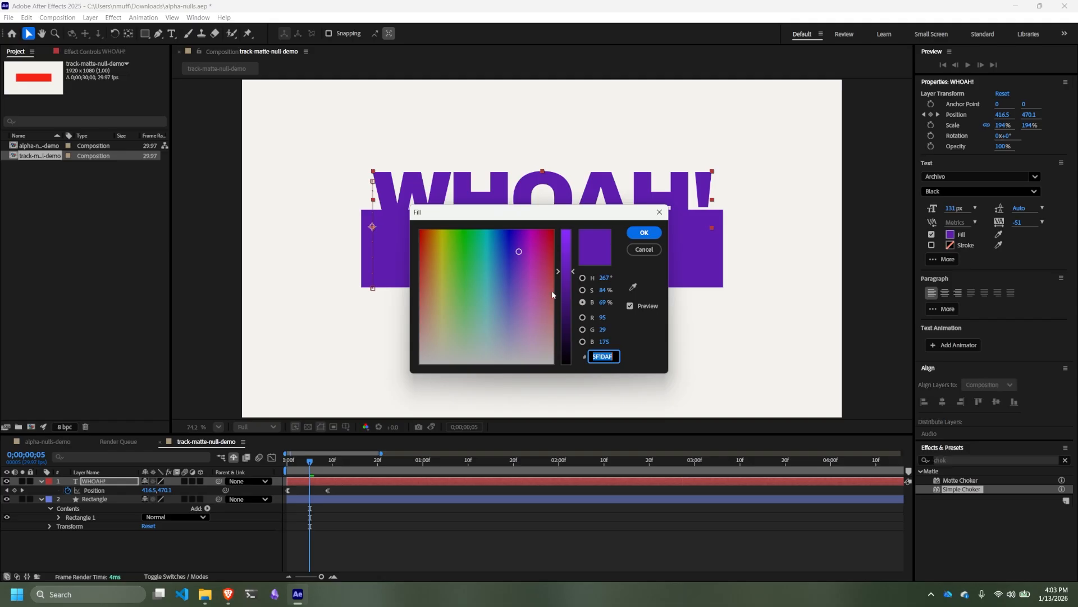
pyautogui.click(633, 286)
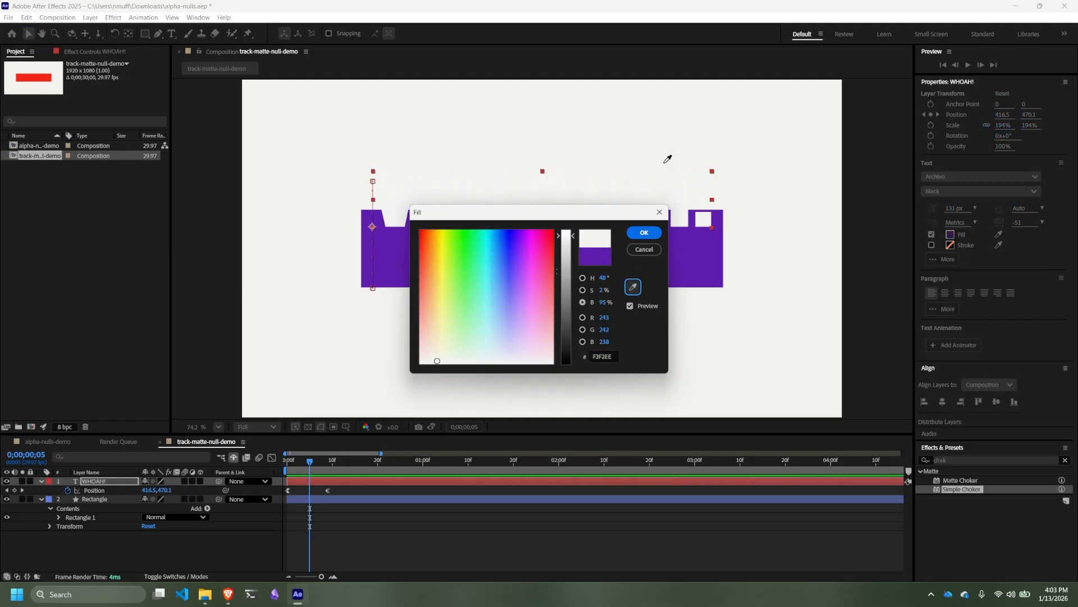
pyautogui.click(780, 244)
pyautogui.click(645, 232)
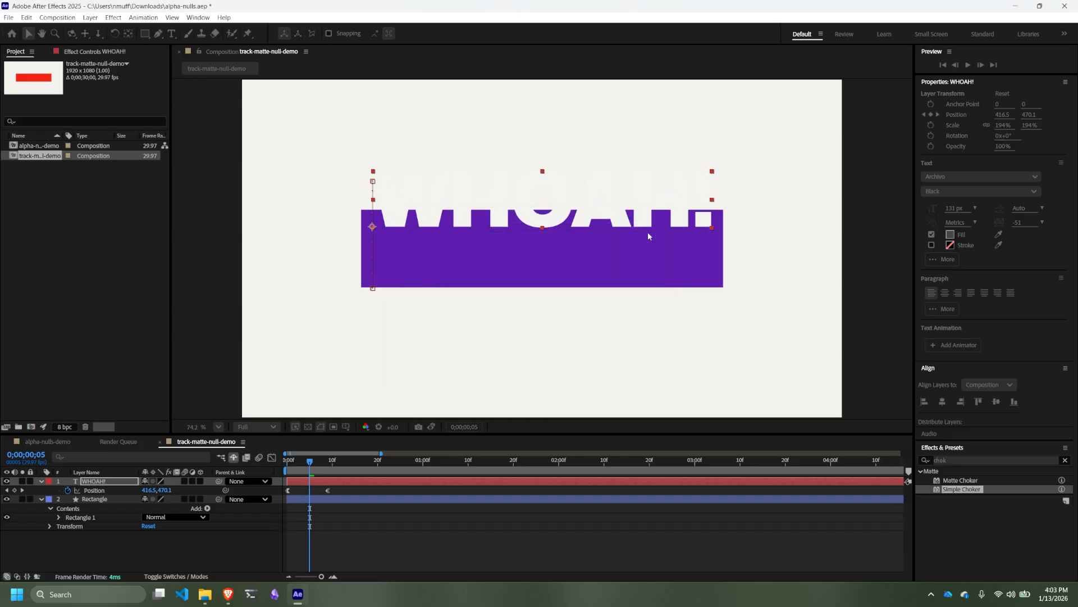
pyautogui.click(252, 458)
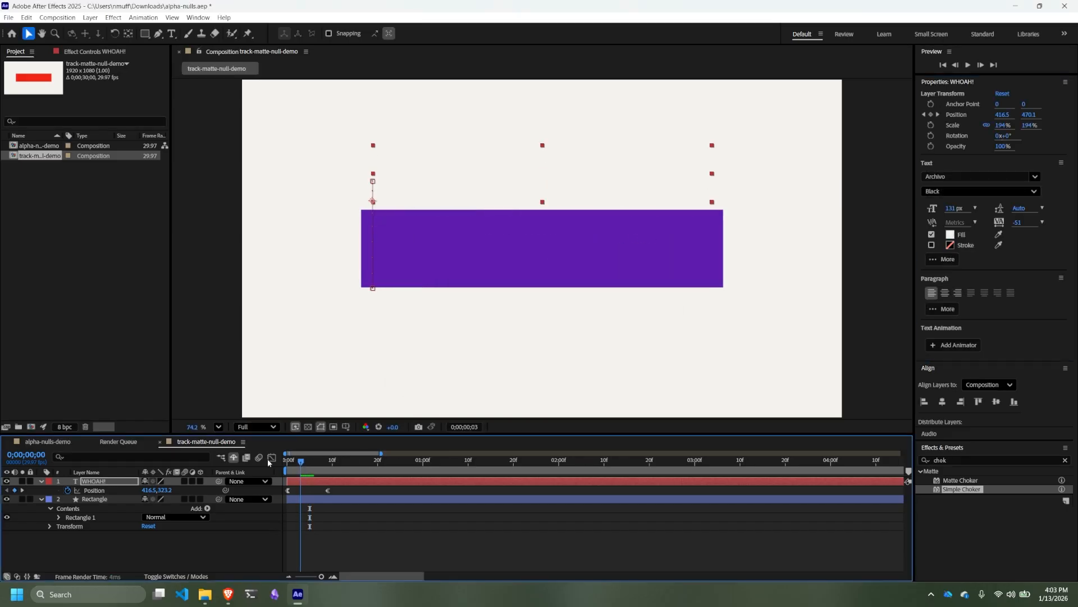
pyautogui.press('space')
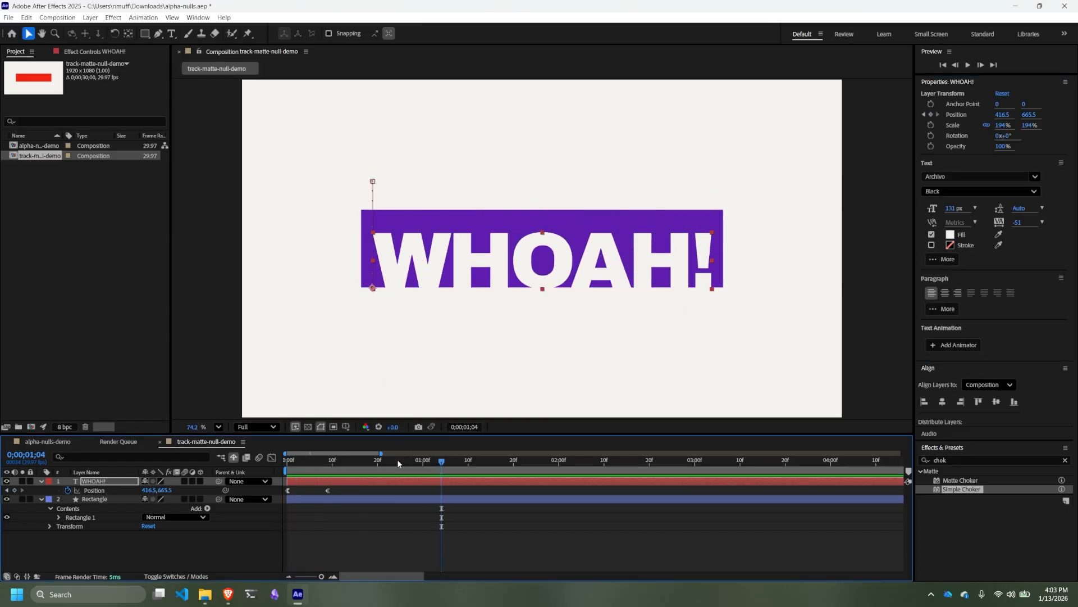
pyautogui.press('space')
pyautogui.moveTo(287, 461); pyautogui.dragTo(316, 464)
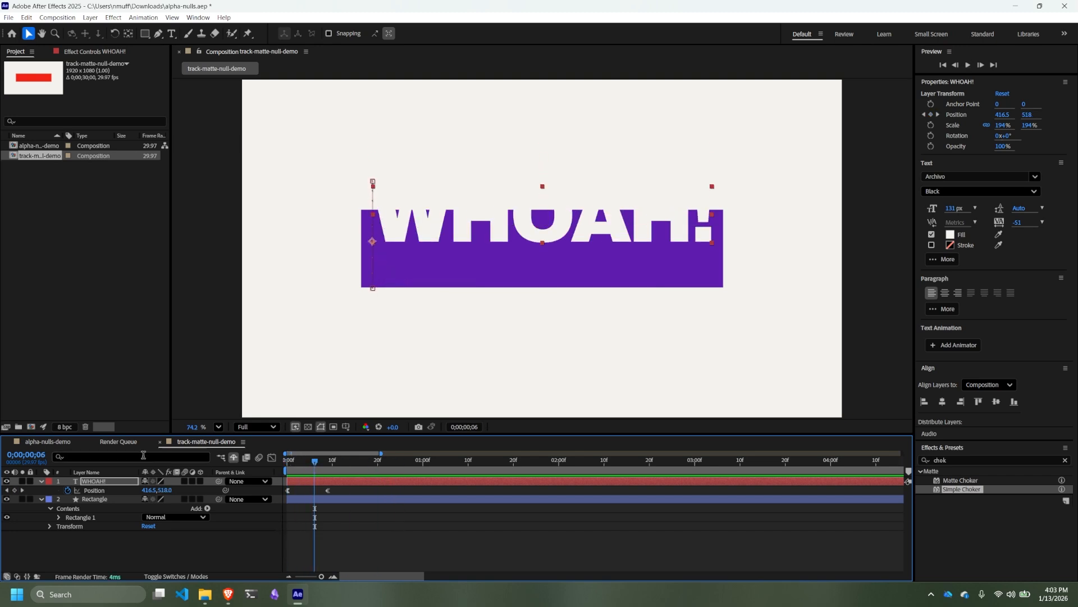
# - Change the WHOAH! text fill to bright green, 6CF34D, keeping the playhead at frame 6
pyautogui.click(949, 235)
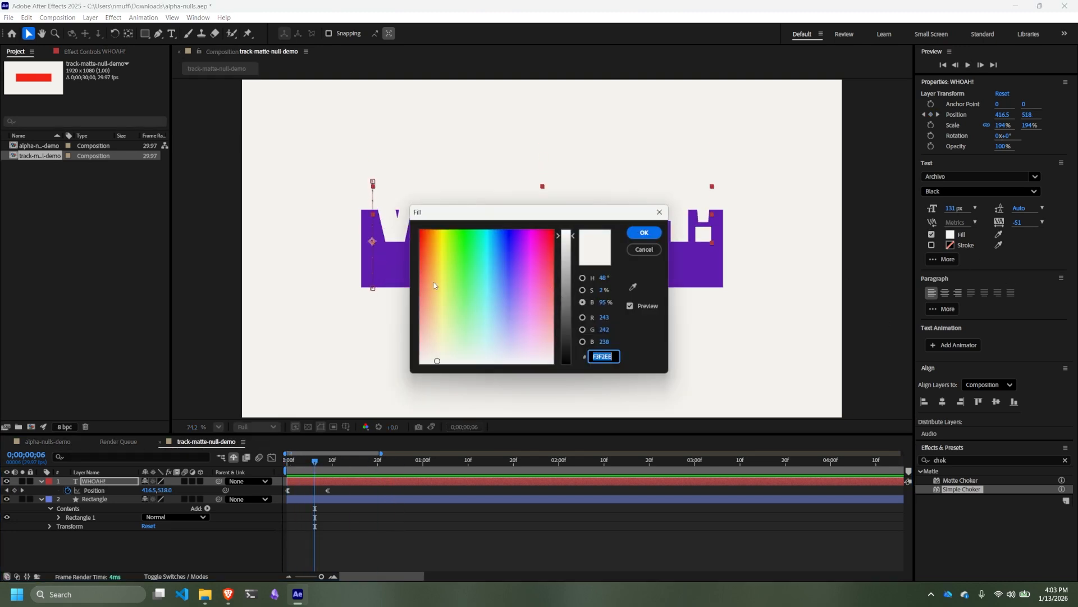
pyautogui.moveTo(449, 274)
pyautogui.mouseDown()
pyautogui.moveTo(457, 250)
pyautogui.moveTo(460, 271)
pyautogui.mouseUp()
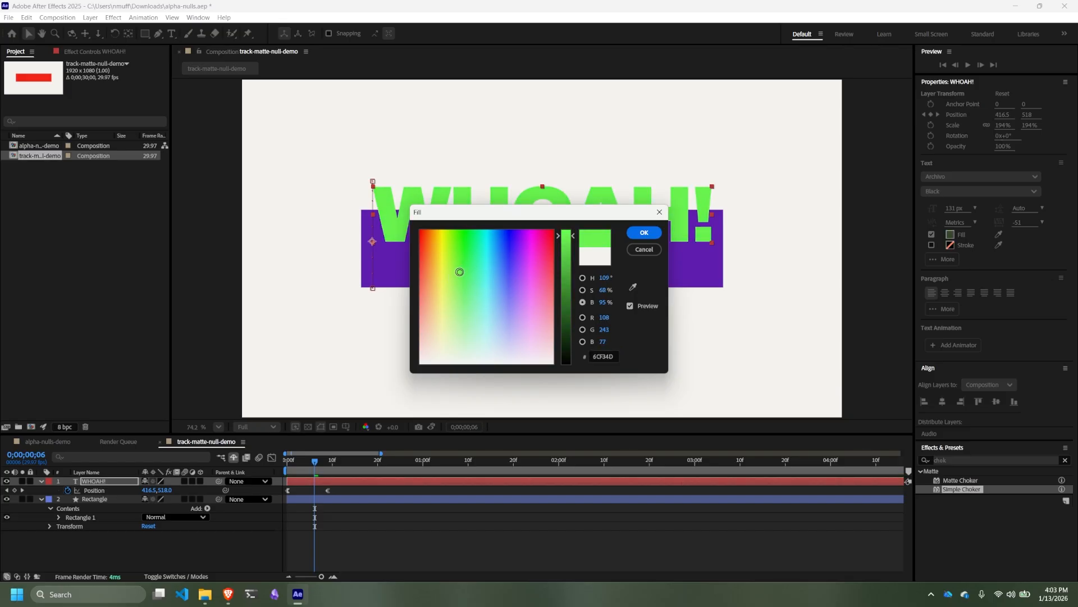
pyautogui.click(644, 232)
pyautogui.moveTo(314, 460)
pyautogui.mouseDown()
pyautogui.moveTo(355, 461)
pyautogui.moveTo(287, 462)
pyautogui.moveTo(315, 464)
pyautogui.mouseUp()
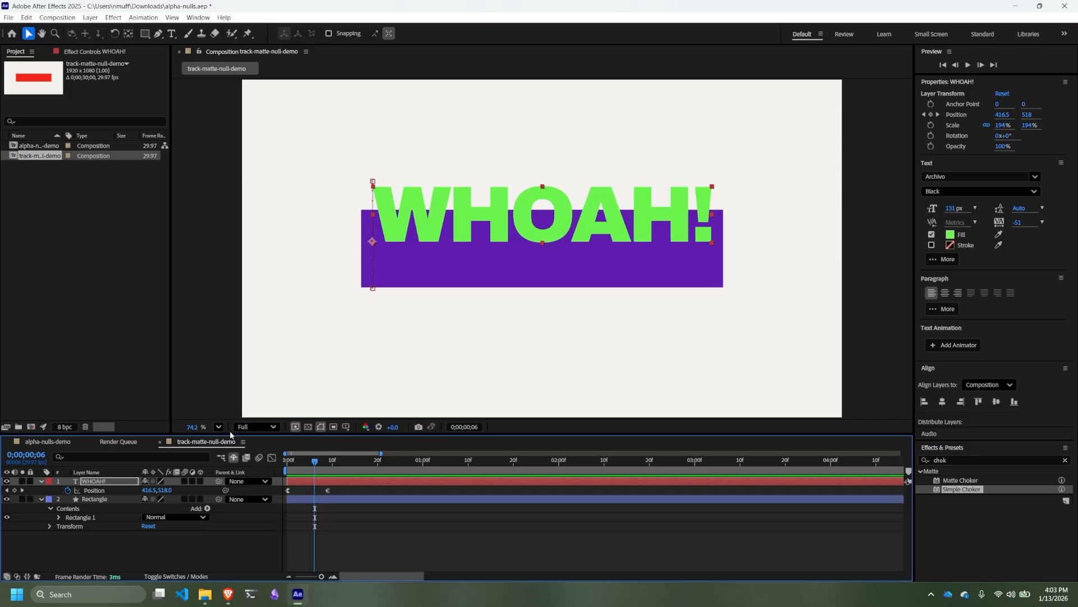
# - Enlarge the timeline area and select the WHOAH! text layer in the composition
pyautogui.moveTo(230, 434); pyautogui.dragTo(243, 391)
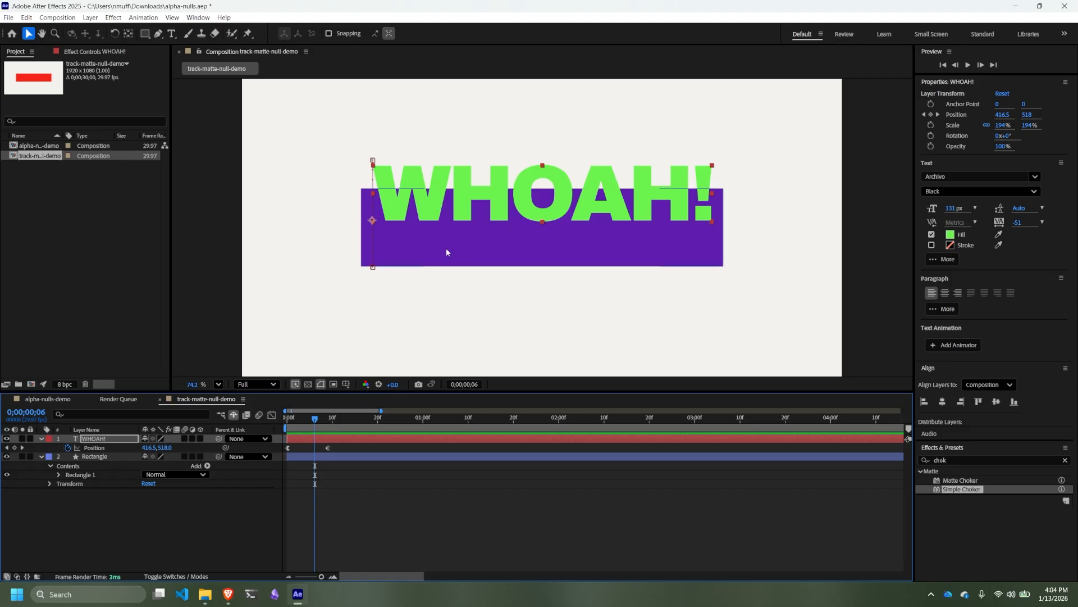
pyautogui.click(396, 253)
pyautogui.click(430, 179)
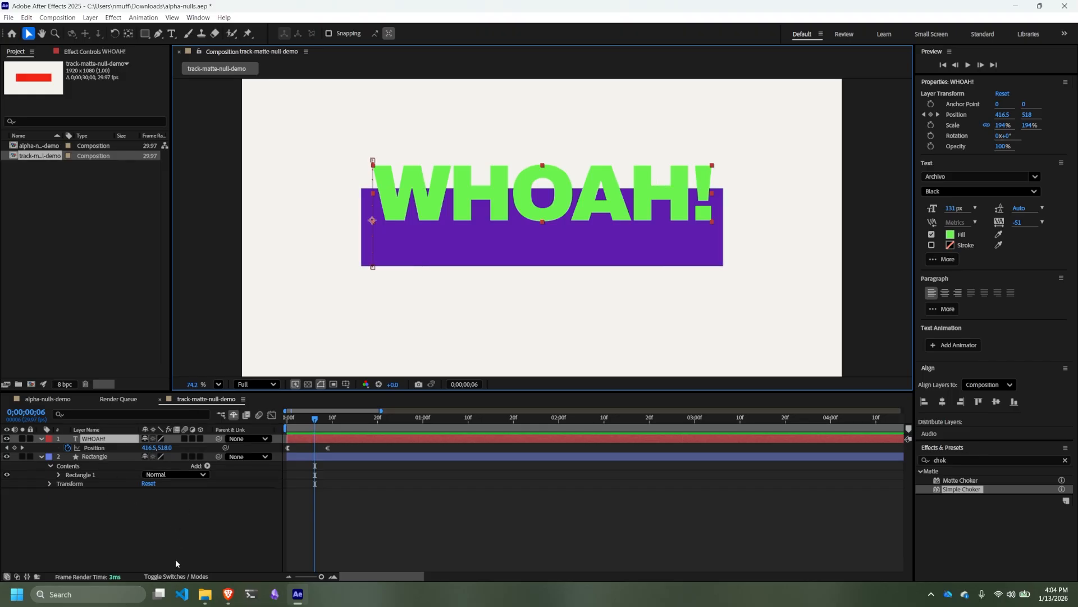
# - Show the blending mode and track matte columns for the layers in the timeline
pyautogui.click(174, 576)
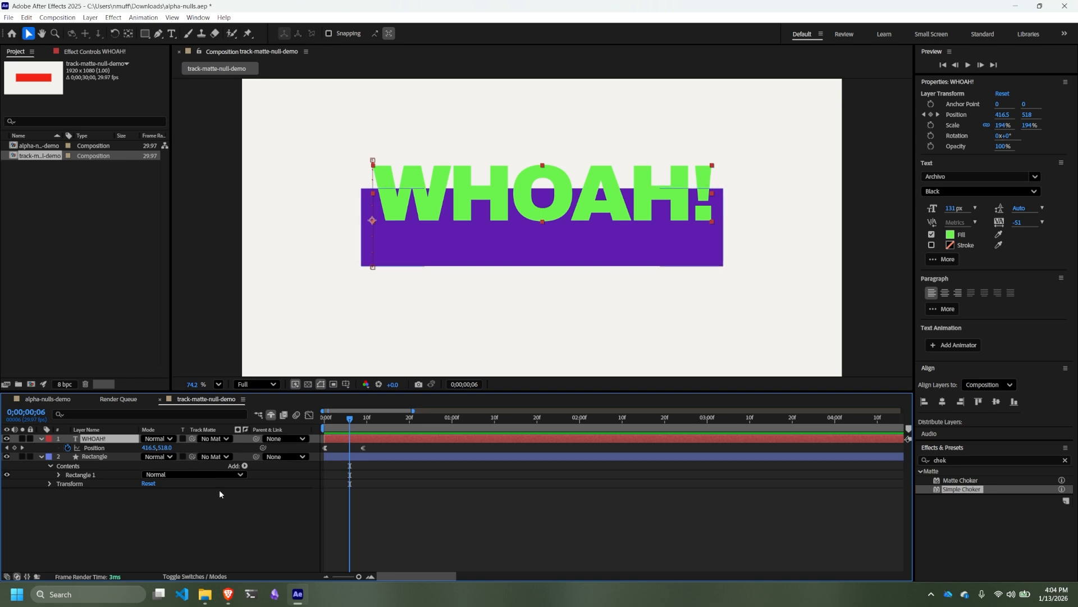
pyautogui.click(197, 577)
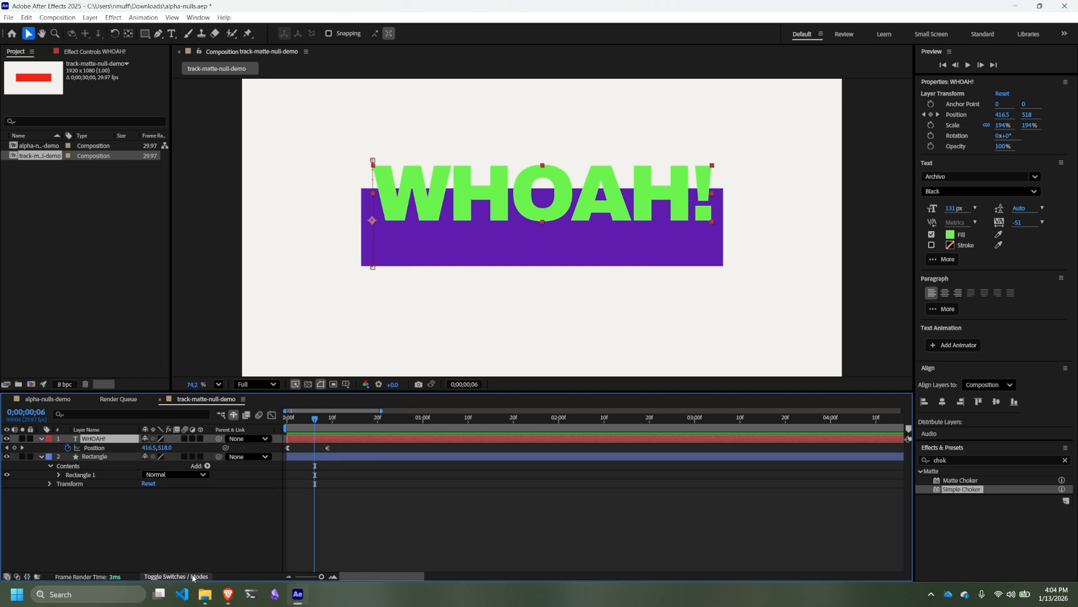
pyautogui.click(193, 577)
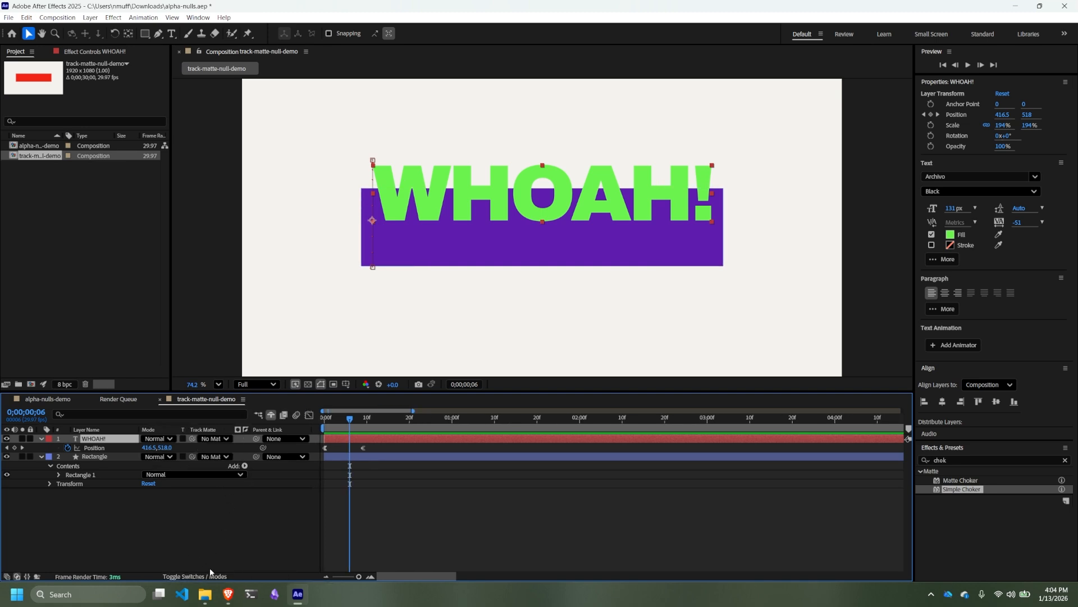
# - Try choosing the Rectangle layer as the WHOAH! text's track matte from the matte list, and undo it
pyautogui.click(98, 458)
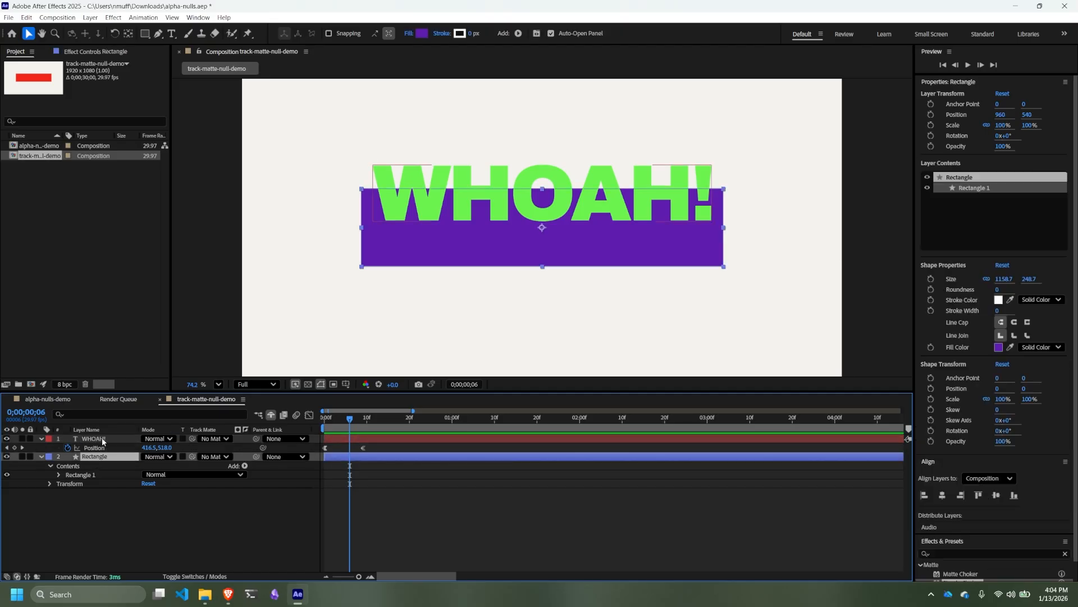
pyautogui.click(103, 440)
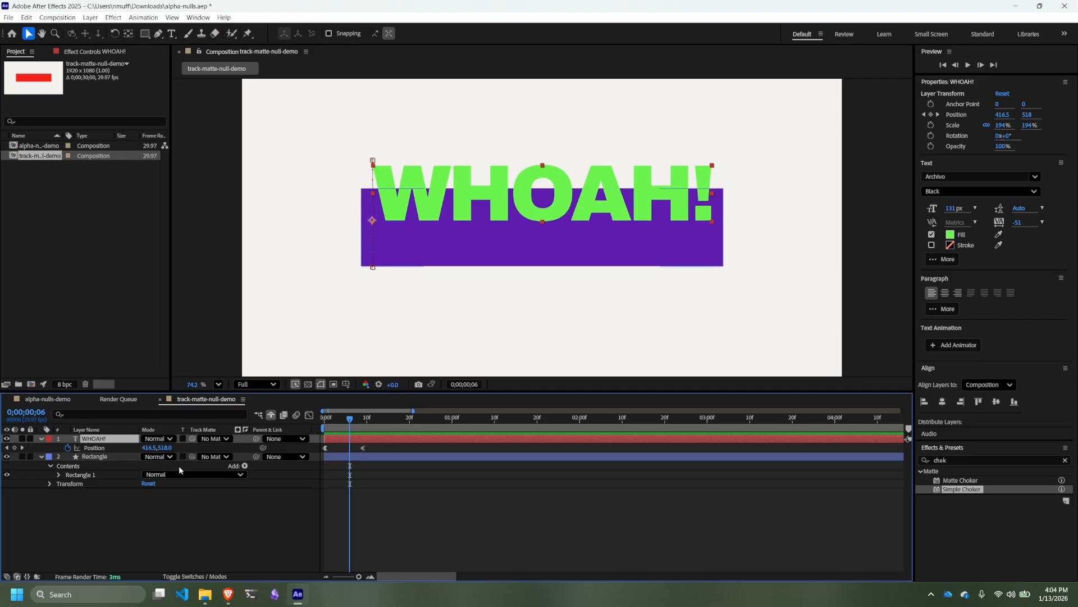
pyautogui.click(207, 439)
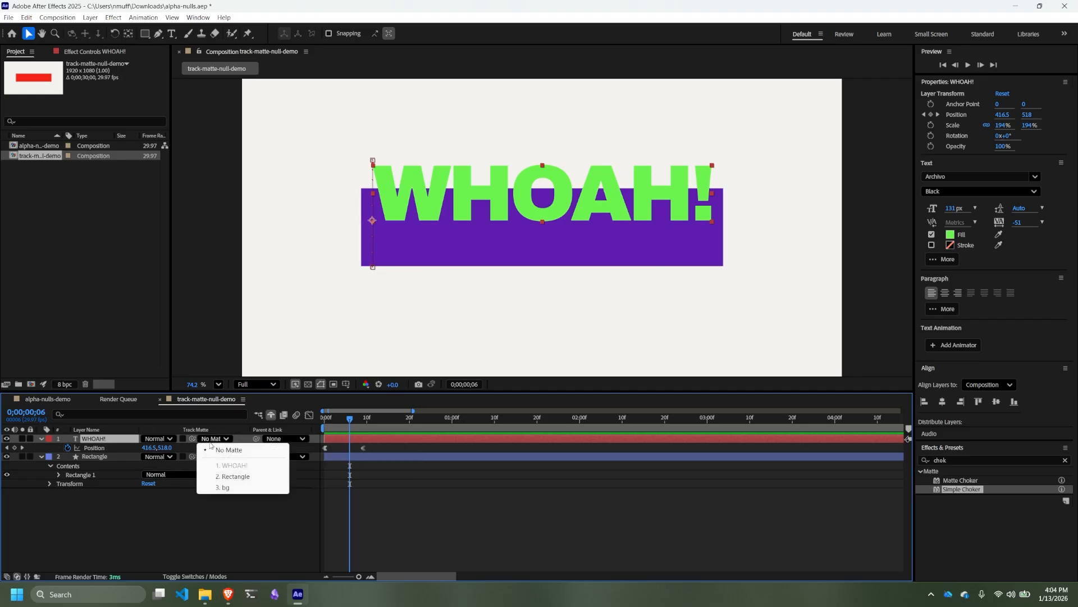
pyautogui.click(228, 477)
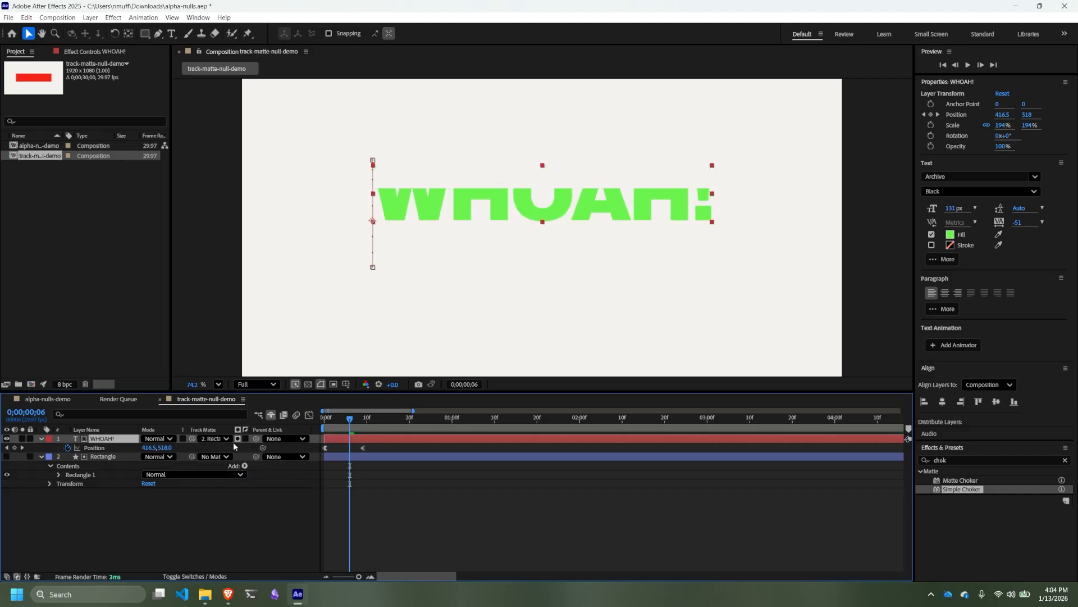
pyautogui.hotkey('ctrl', 'z')
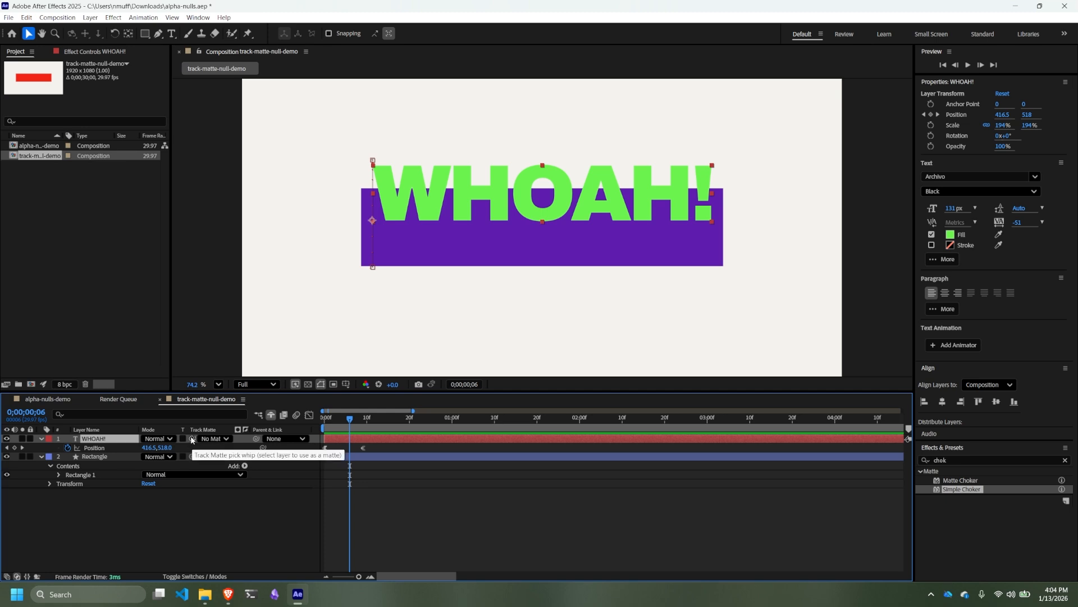
# - Link the WHOAH! text's track matte to the Rectangle layer with the pick whip
pyautogui.moveTo(193, 442); pyautogui.dragTo(209, 481)
pyautogui.moveTo(201, 519); pyautogui.dragTo(100, 456)
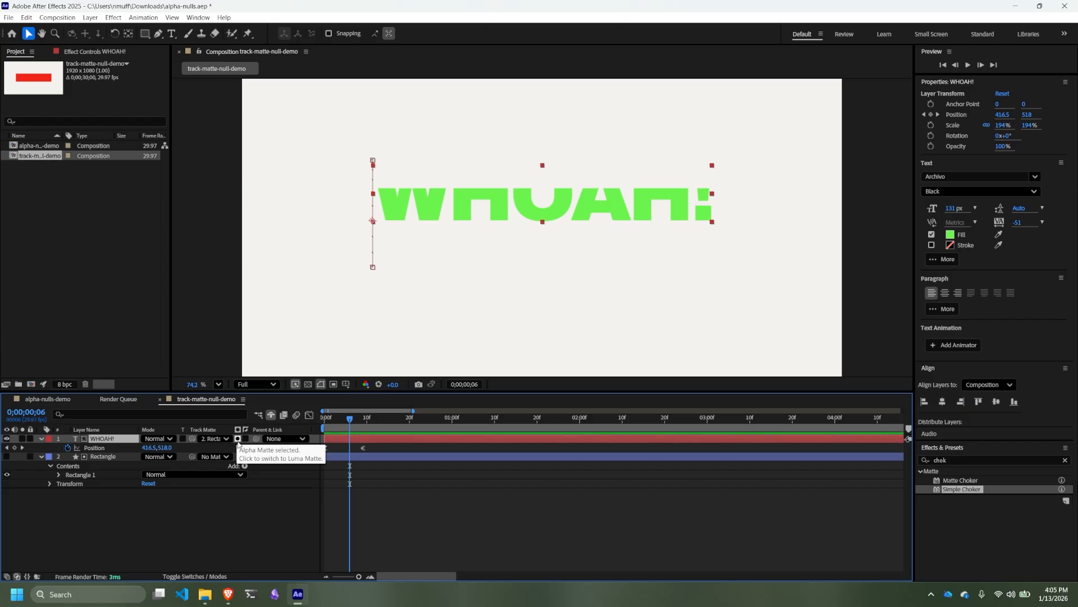
# - Try the luma and inverted variants of the WHOAH! text's track matte, restoring the non-inverted alpha matte
pyautogui.click(238, 442)
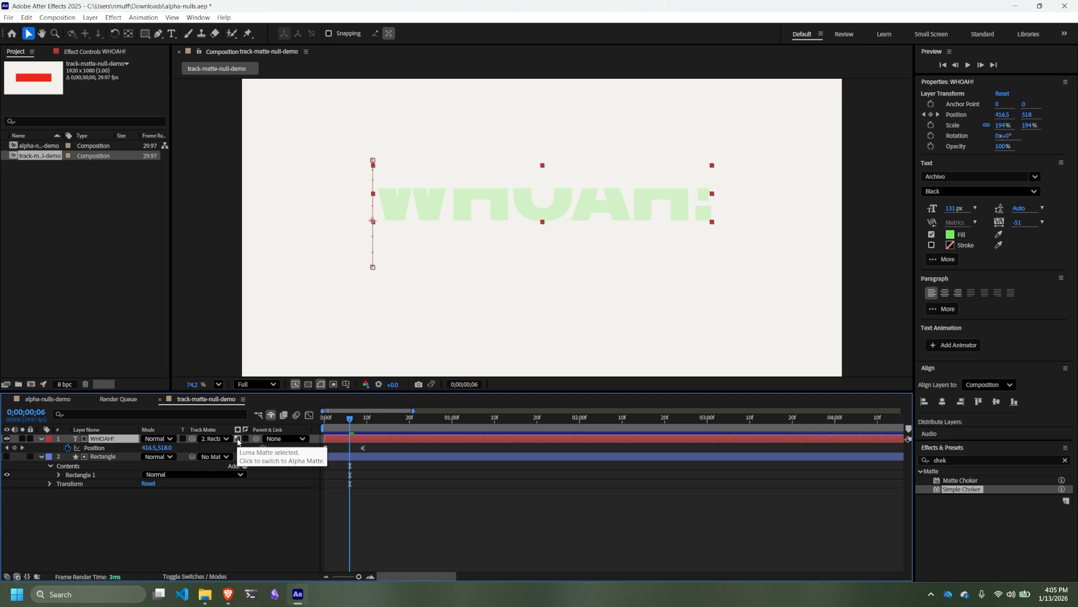
pyautogui.click(238, 442)
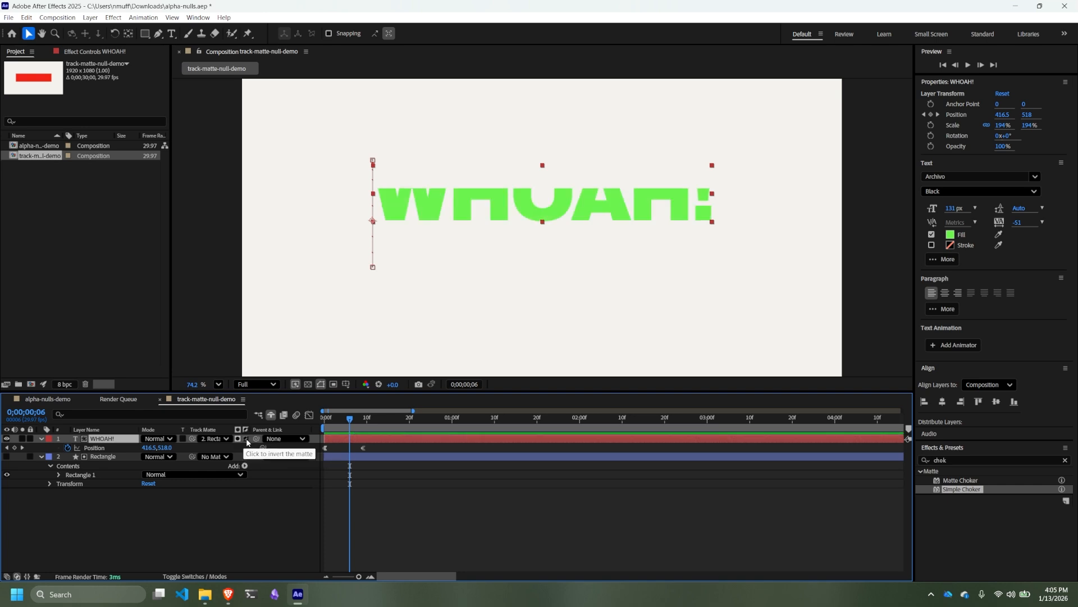
pyautogui.click(247, 442)
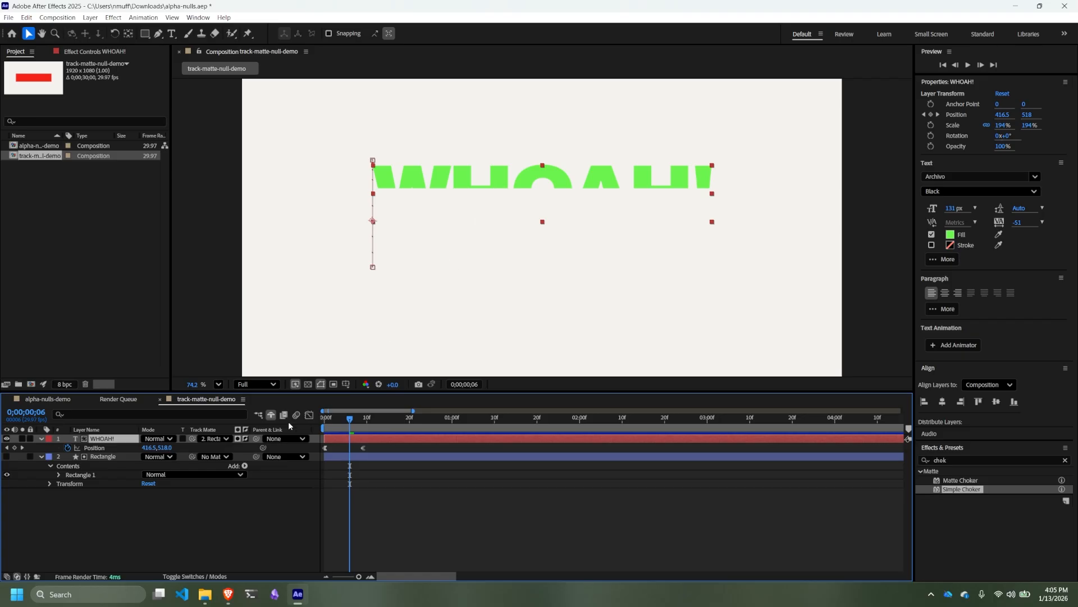
pyautogui.click(246, 442)
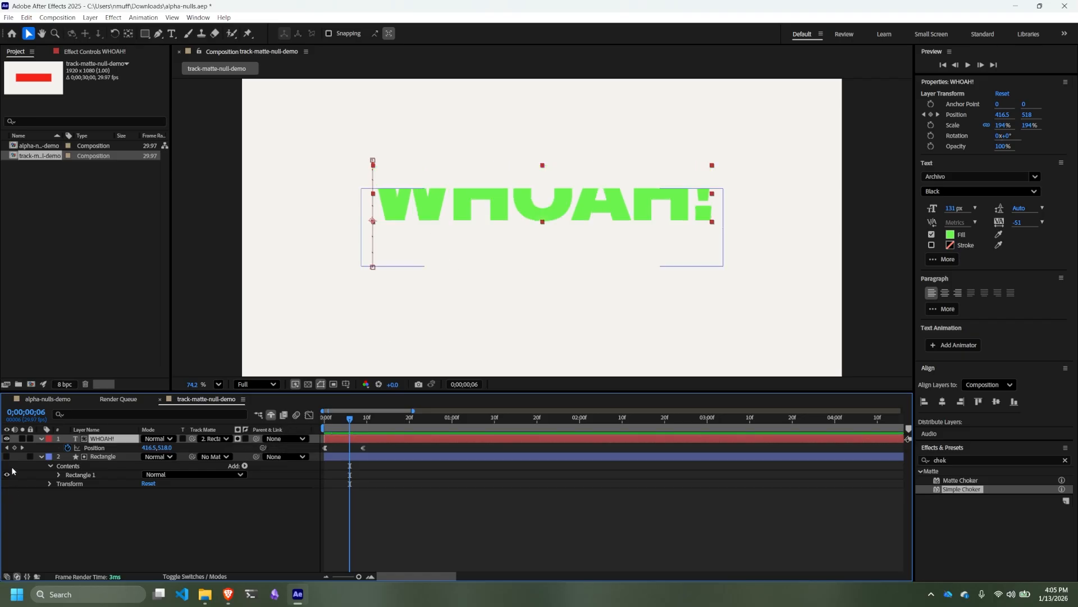
# - Turn the Rectangle layer's visibility back on and preview the matted text animation from the first frame
pyautogui.click(110, 457)
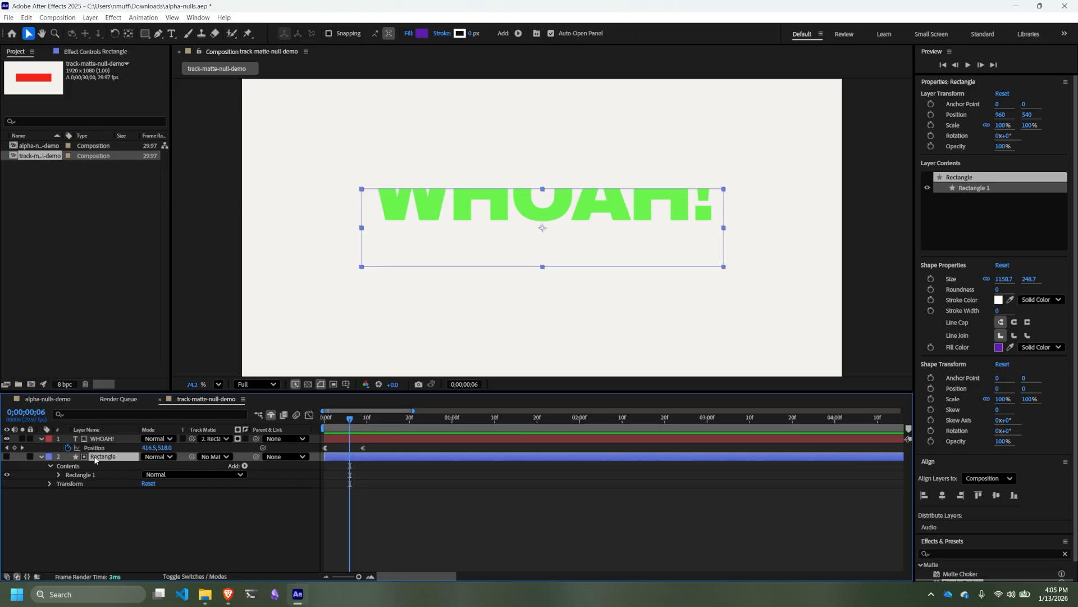
pyautogui.click(7, 458)
pyautogui.moveTo(352, 422); pyautogui.dragTo(324, 423)
pyautogui.press('space')
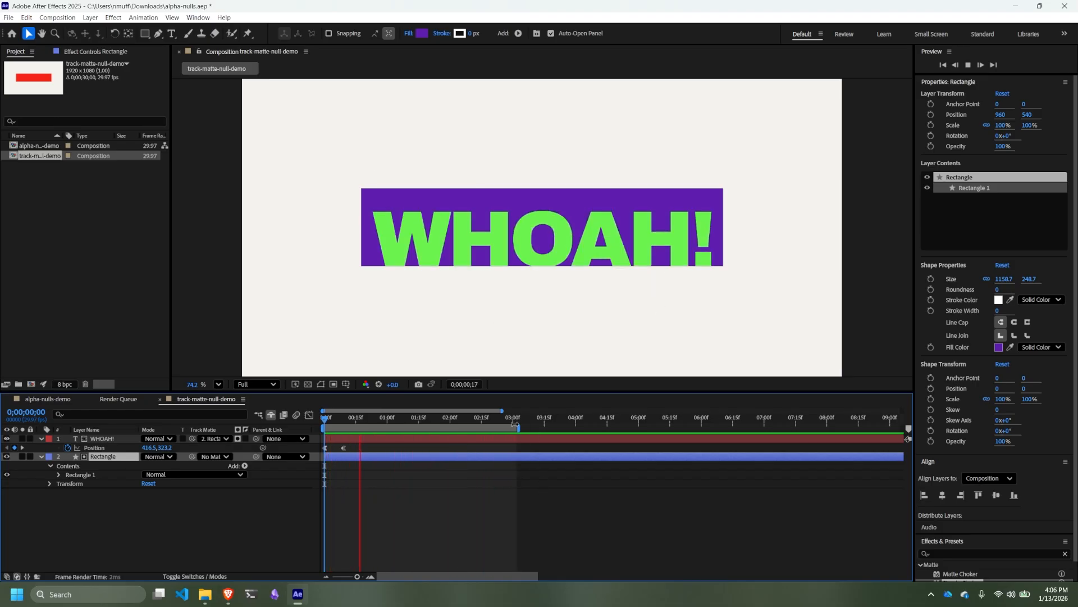
pyautogui.click(439, 421)
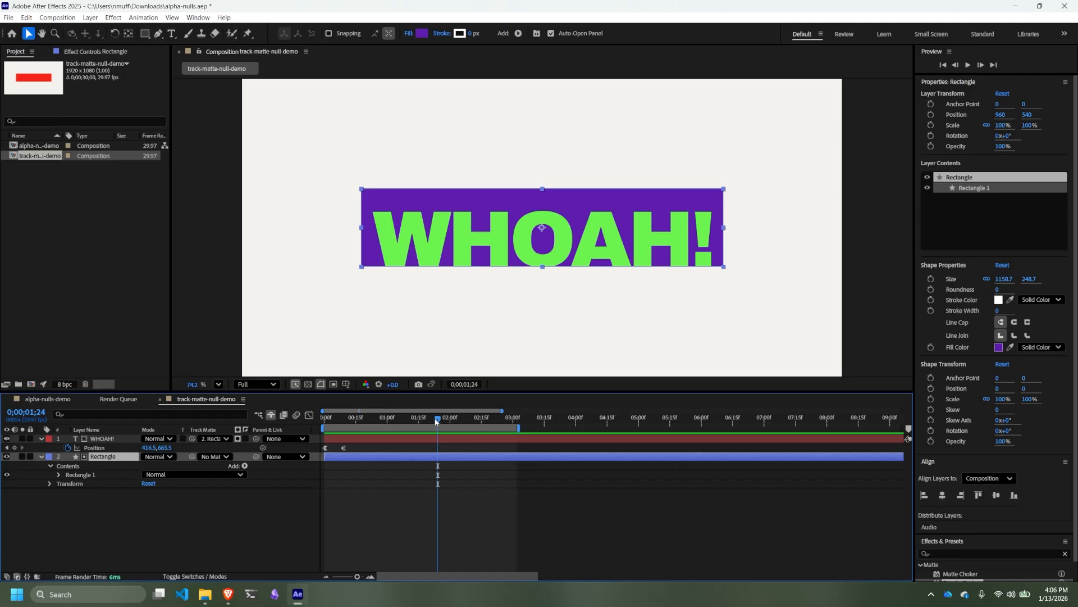
# - At frame 0, reveal the Rectangle layer's rotation and set its first rotation keyframe at 0°
pyautogui.moveTo(441, 425); pyautogui.dragTo(288, 417)
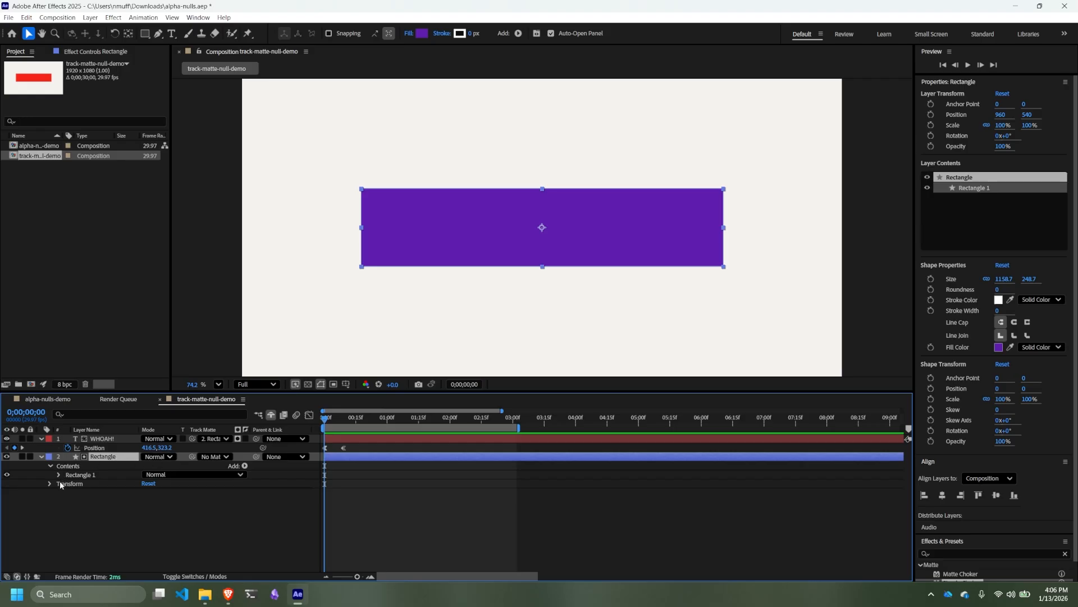
pyautogui.press('r')
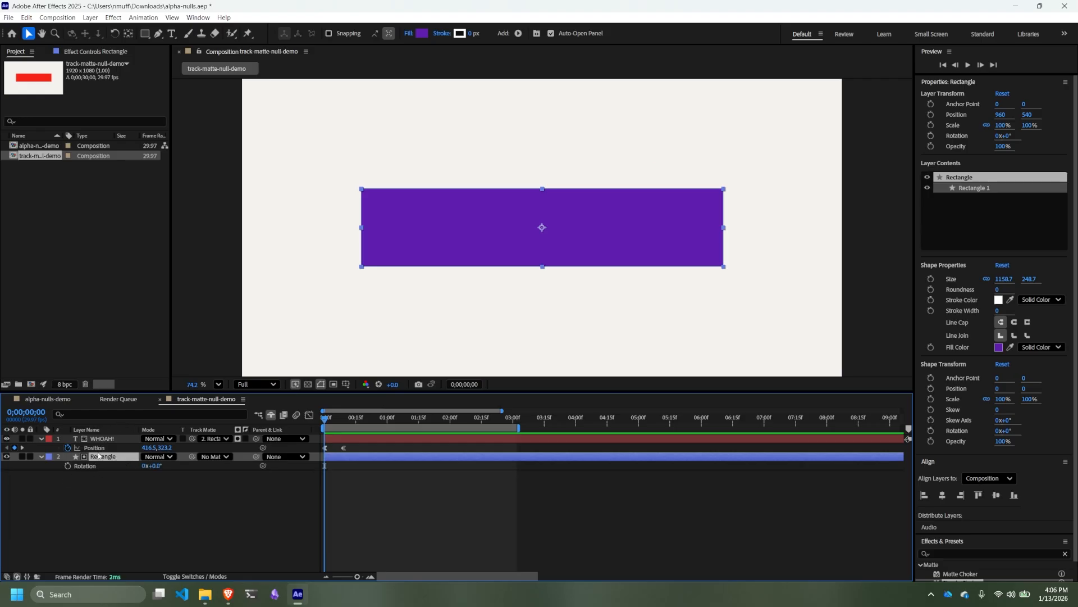
pyautogui.click(84, 465)
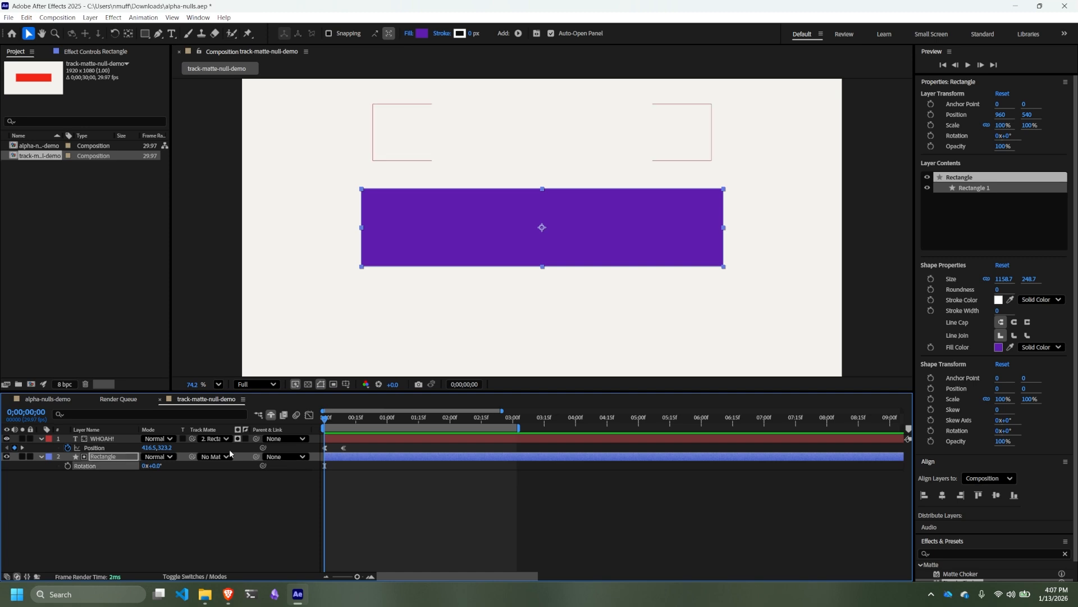
pyautogui.click(68, 465)
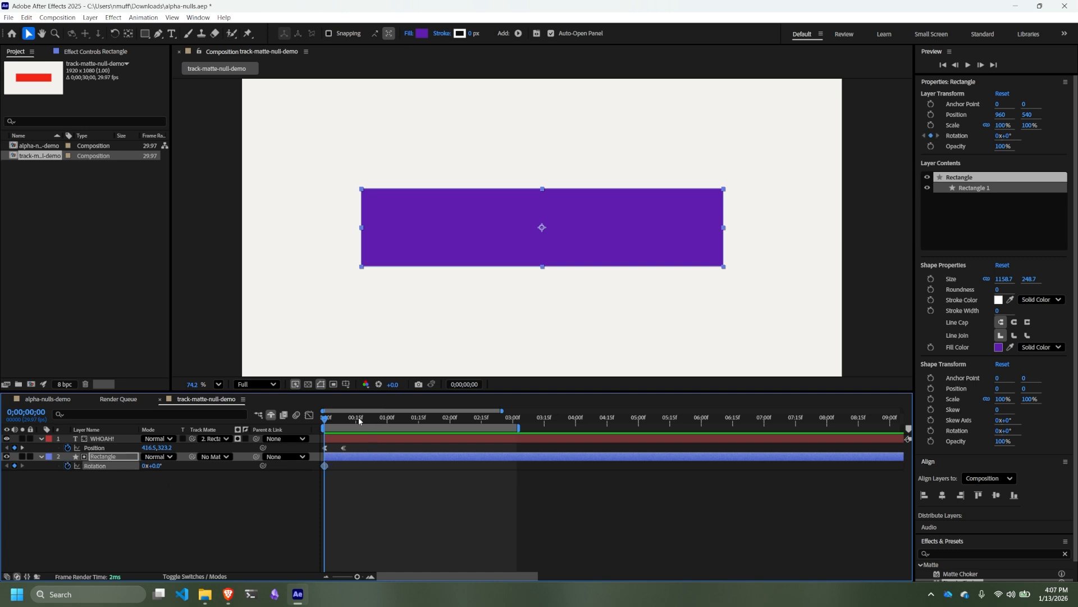
# - Place the playhead at frame 20, after the text's last position keyframe, and move the Rectangle's rotation keyframe there
pyautogui.moveTo(323, 423); pyautogui.dragTo(356, 426)
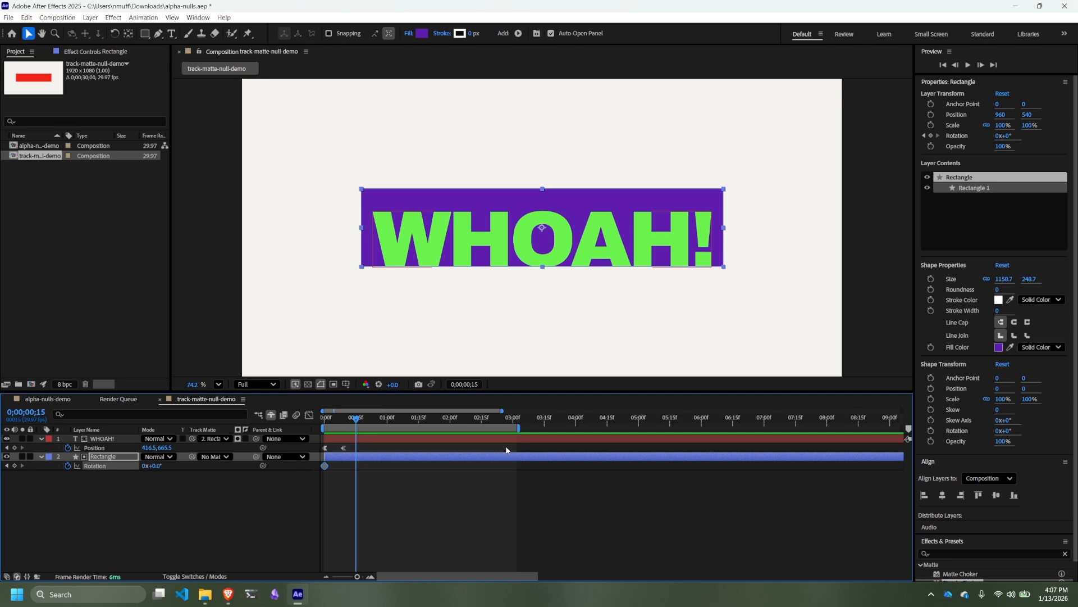
pyautogui.press('pageup')
pyautogui.press('pagedown')
pyautogui.press('pagedown')
pyautogui.press('pagedown')
pyautogui.click(867, 292)
pyautogui.scroll(-1, 867, 291)
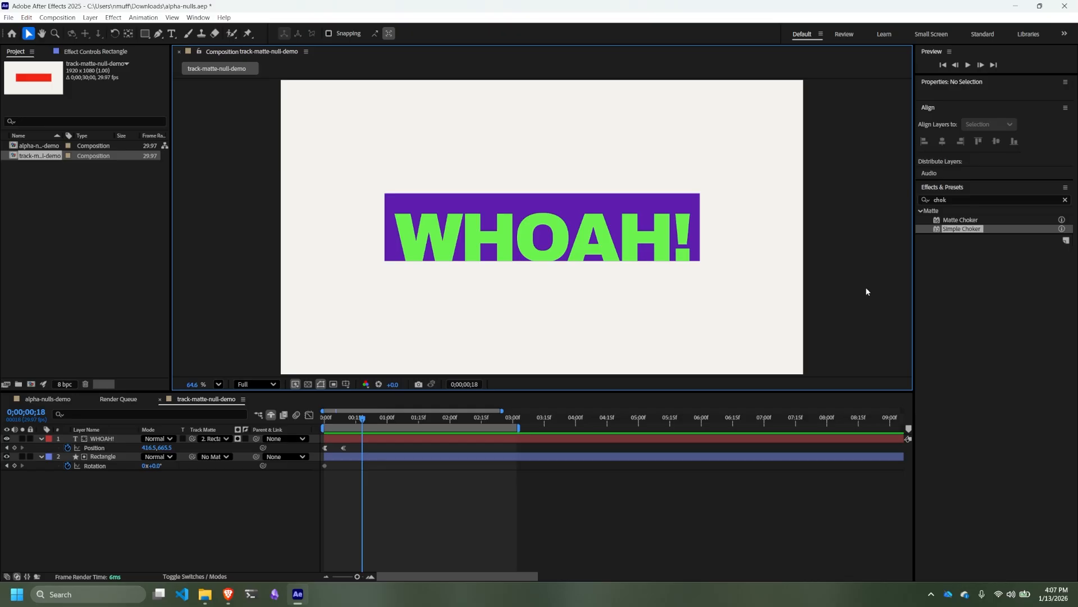
pyautogui.press('j')
pyautogui.press('j')
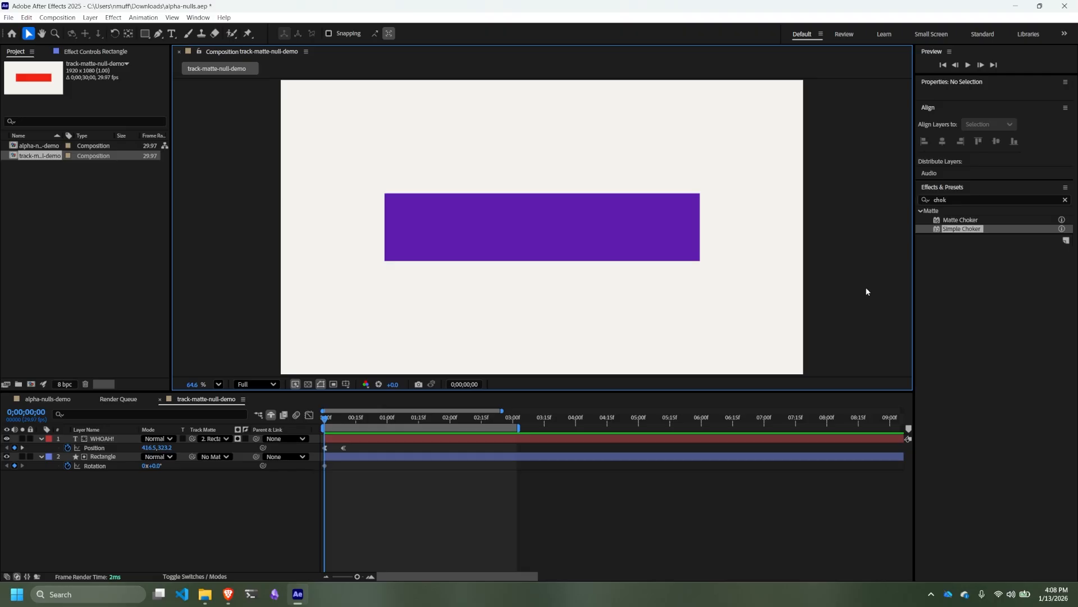
pyautogui.press('k')
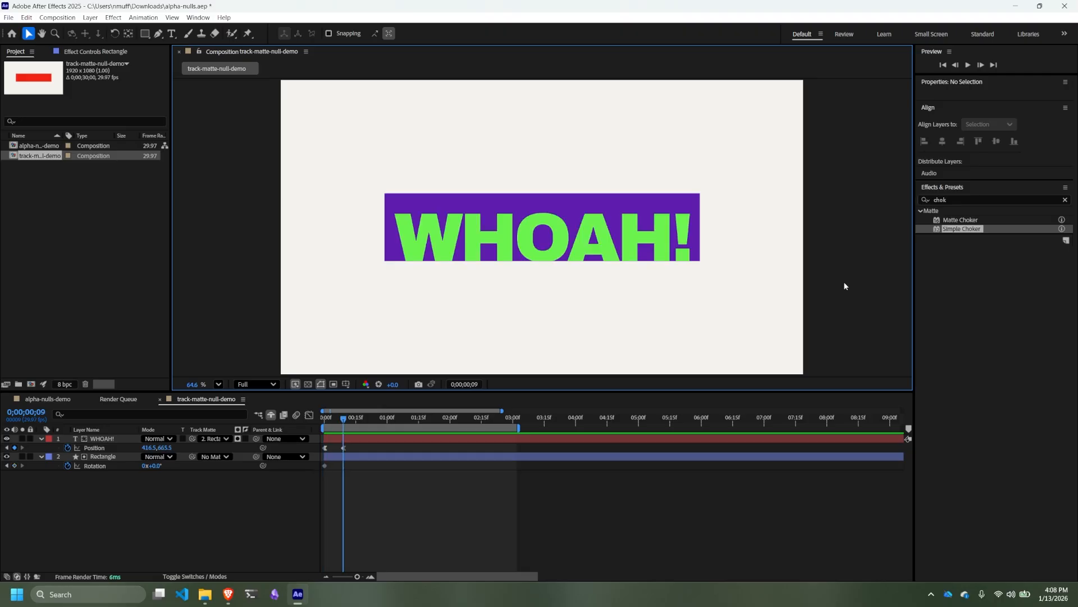
pyautogui.hotkey('shift', 'pagedown')
pyautogui.press('pagedown')
pyautogui.click(177, 482)
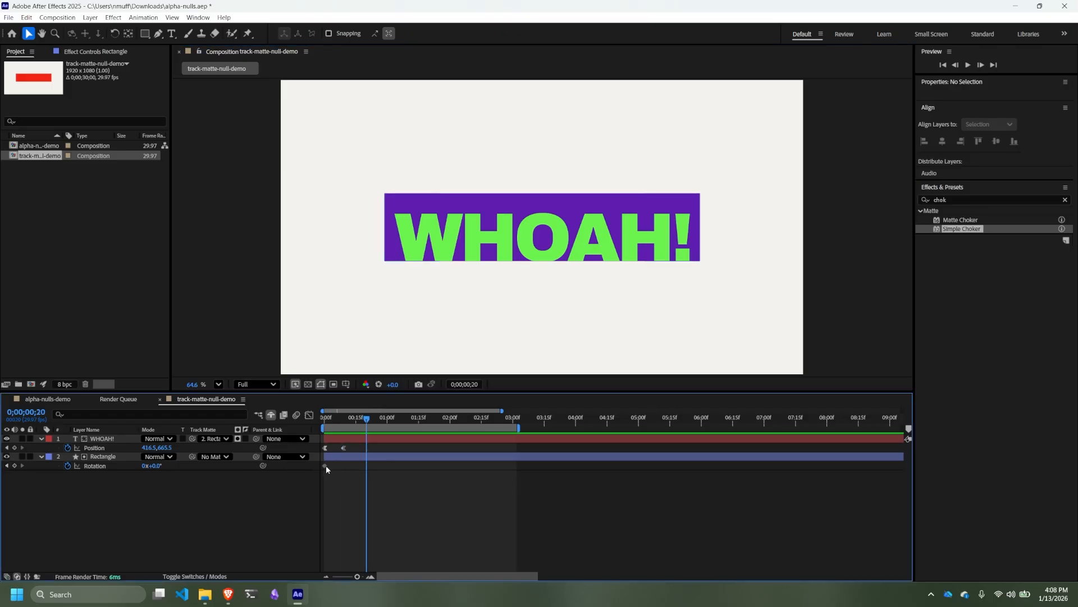
pyautogui.moveTo(325, 466); pyautogui.dragTo(367, 473)
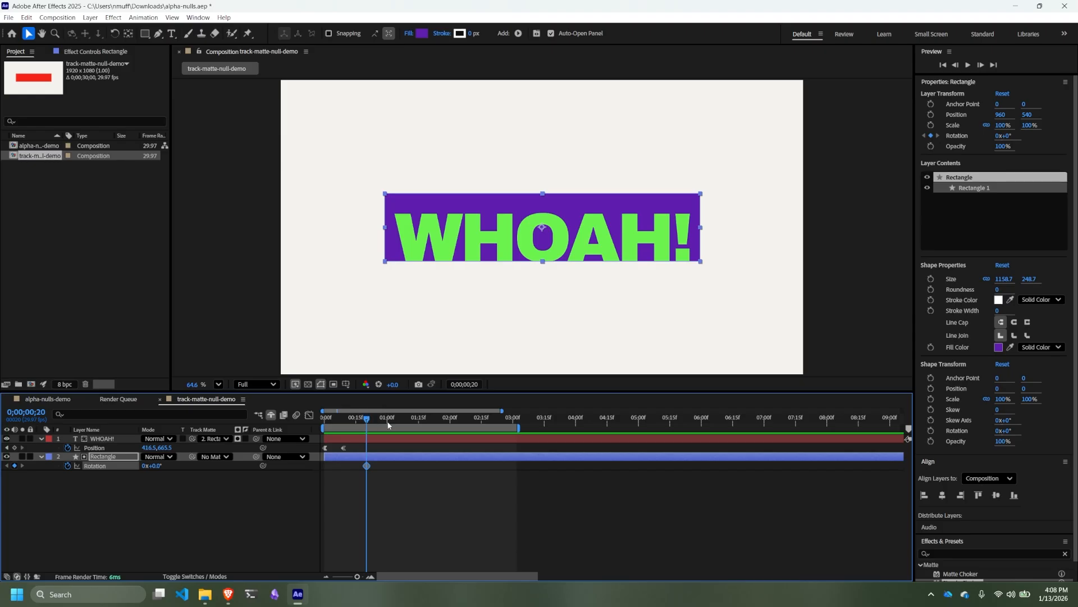
# - At frame 25, try rotating the Rectangle about its centre to -12° and -20°, and undo both rotation changes
pyautogui.press('pagedown')
pyautogui.press('pagedown')
pyautogui.press('pagedown')
pyautogui.press('pagedown')
pyautogui.press('pagedown')
pyautogui.moveTo(160, 466); pyautogui.dragTo(153, 466)
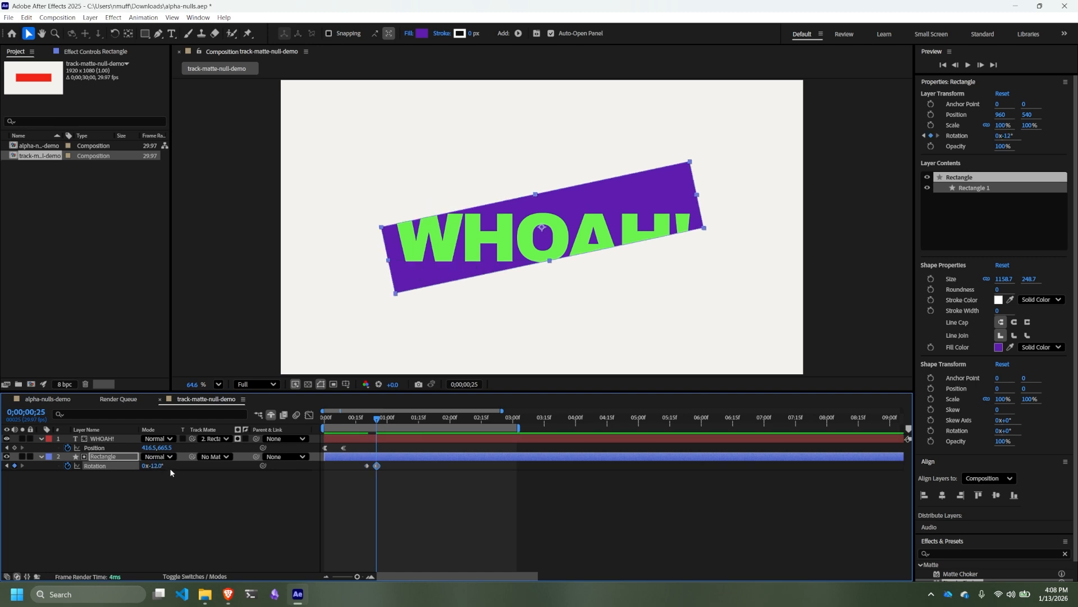
pyautogui.click(160, 466)
pyautogui.write('-20')
pyautogui.press('Return')
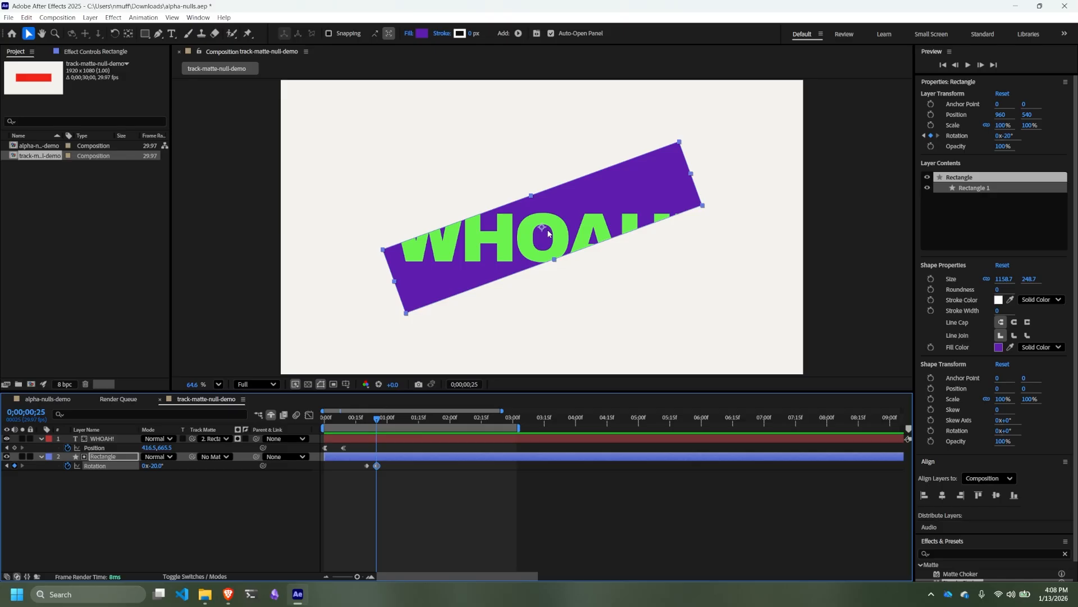
pyautogui.hotkey('ctrl', 'z')
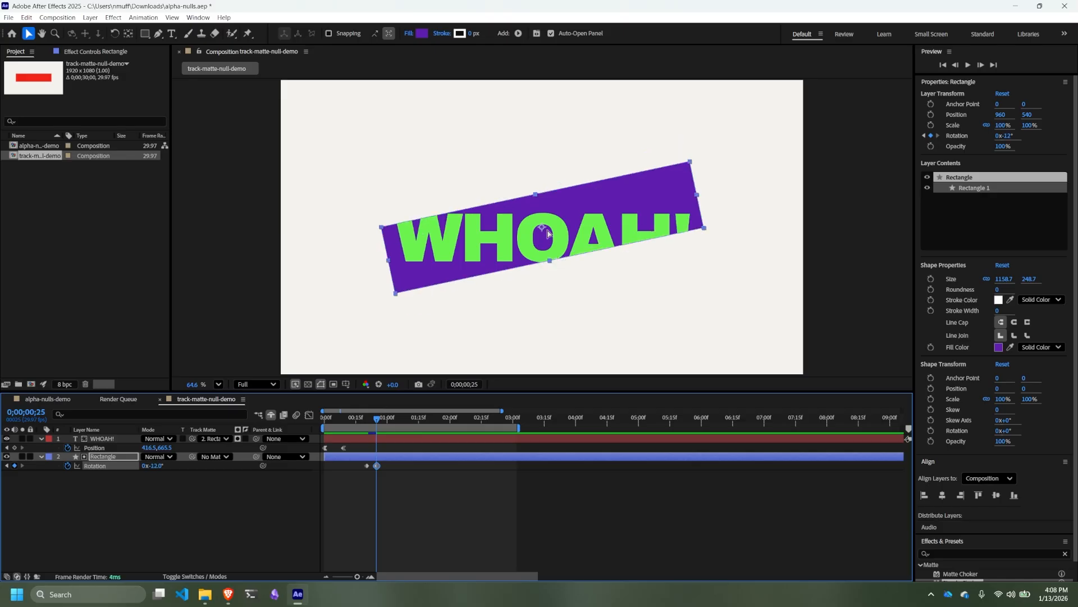
pyautogui.hotkey('ctrl', 'z')
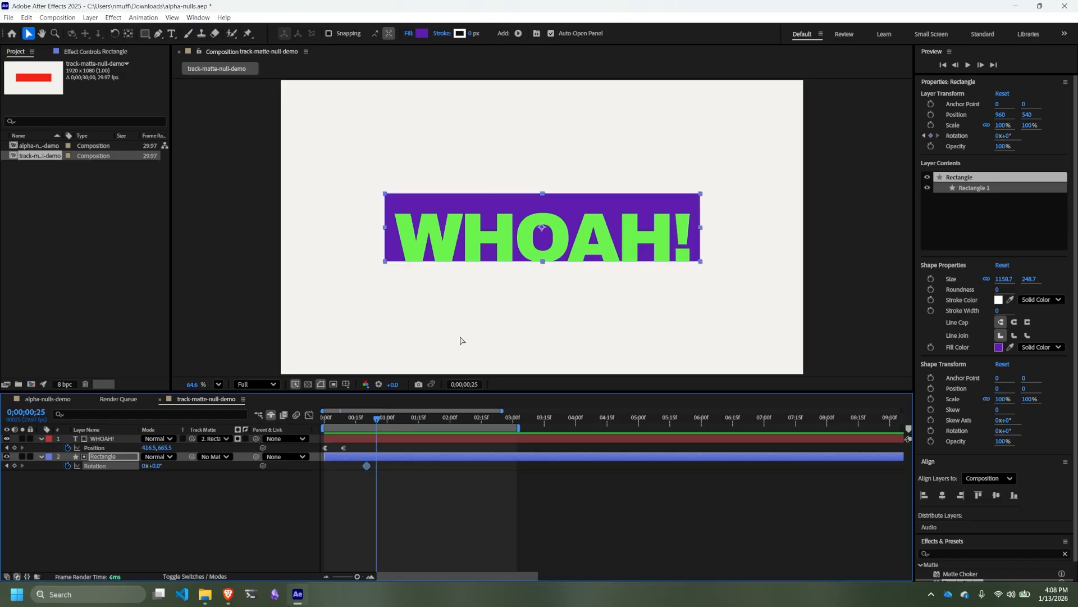
# - At frame 20, move the Rectangle's anchor point to its lower-left corner with Pan Behind, then try a rotation and undo it
pyautogui.press('j')
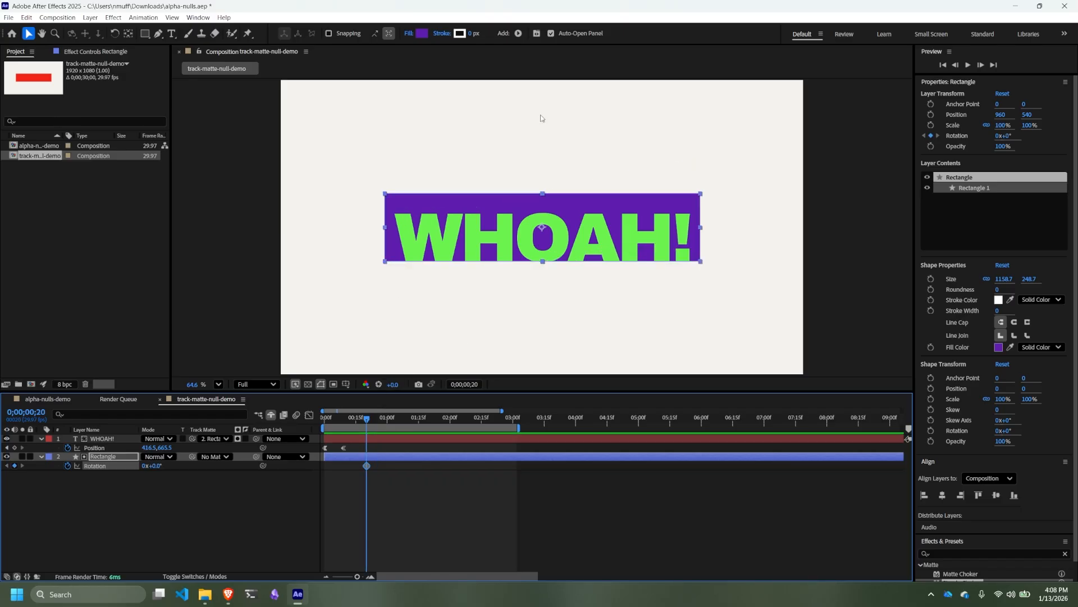
pyautogui.click(128, 34)
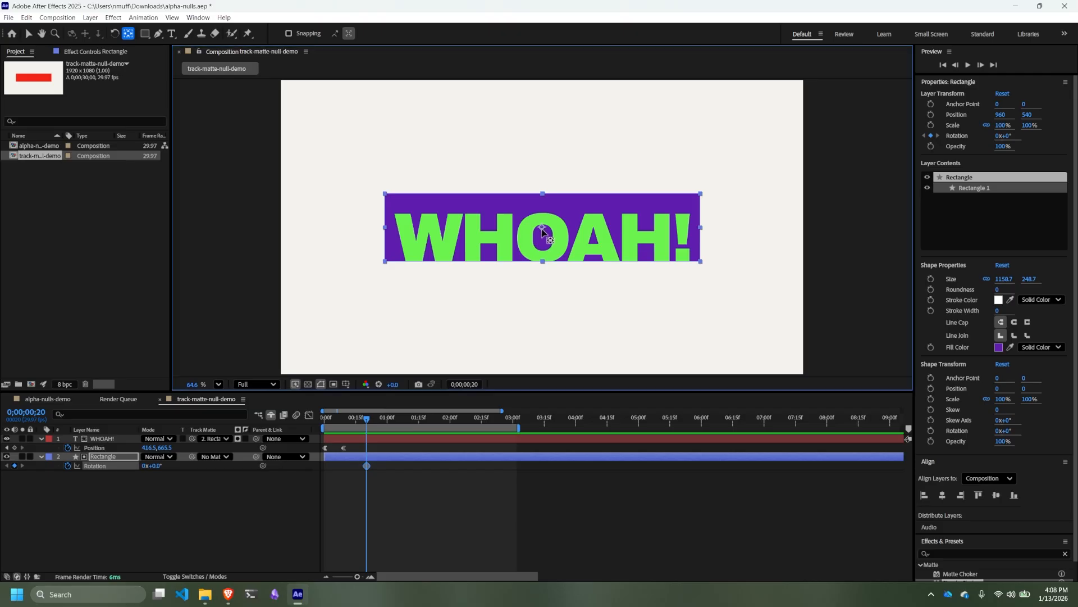
pyautogui.moveTo(546, 237); pyautogui.dragTo(385, 270)
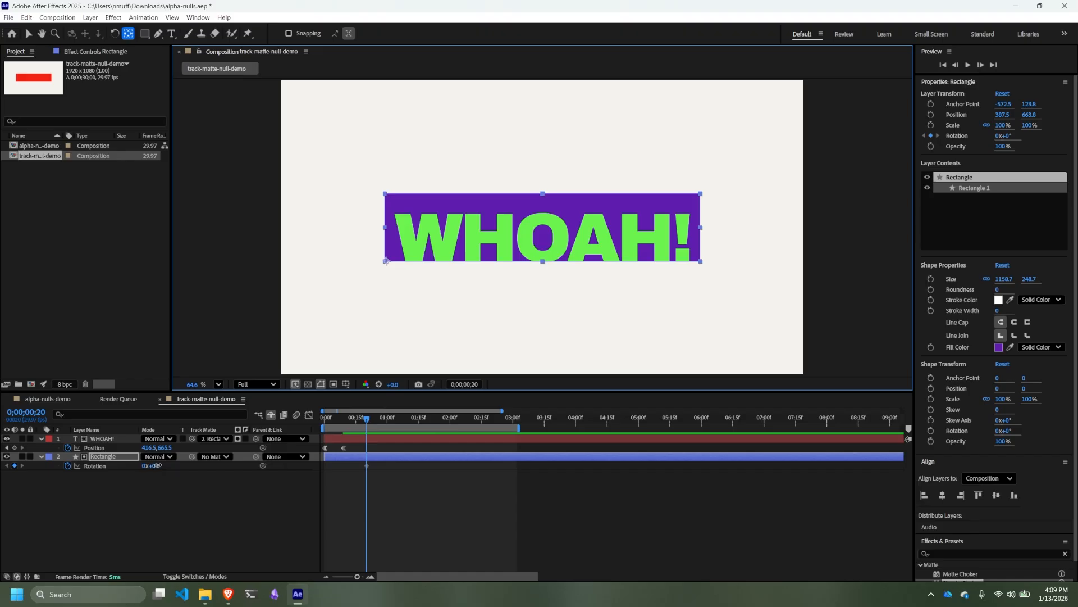
pyautogui.moveTo(156, 466); pyautogui.dragTo(133, 452)
pyautogui.hotkey('ctrl', 'z')
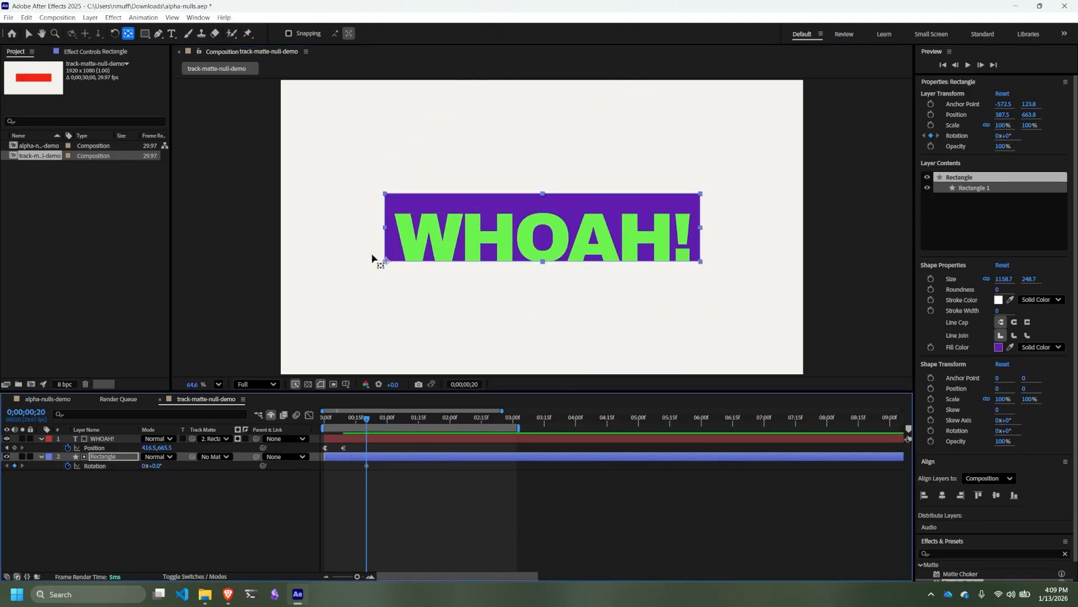
# - Move the Rectangle's anchor point to about the middle of its bottom edge
pyautogui.click(388, 261)
pyautogui.moveTo(389, 260); pyautogui.dragTo(544, 271)
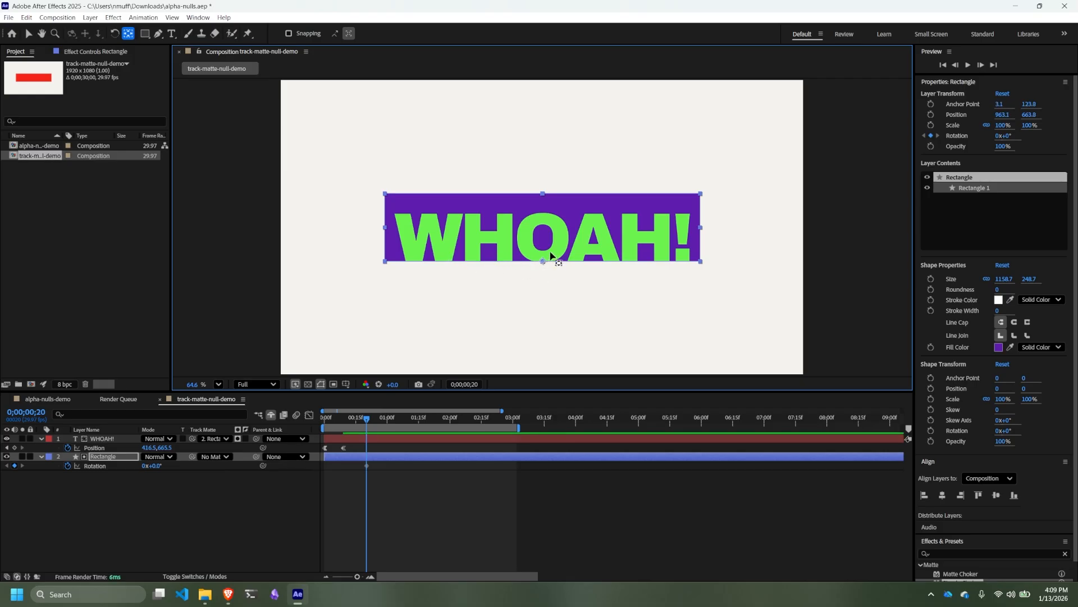
# - Refine the Rectangle's anchor point on the middle of its bottom edge, at about 0.6, 123.8
pyautogui.press('/')
pyautogui.scroll(6, 562, 271)
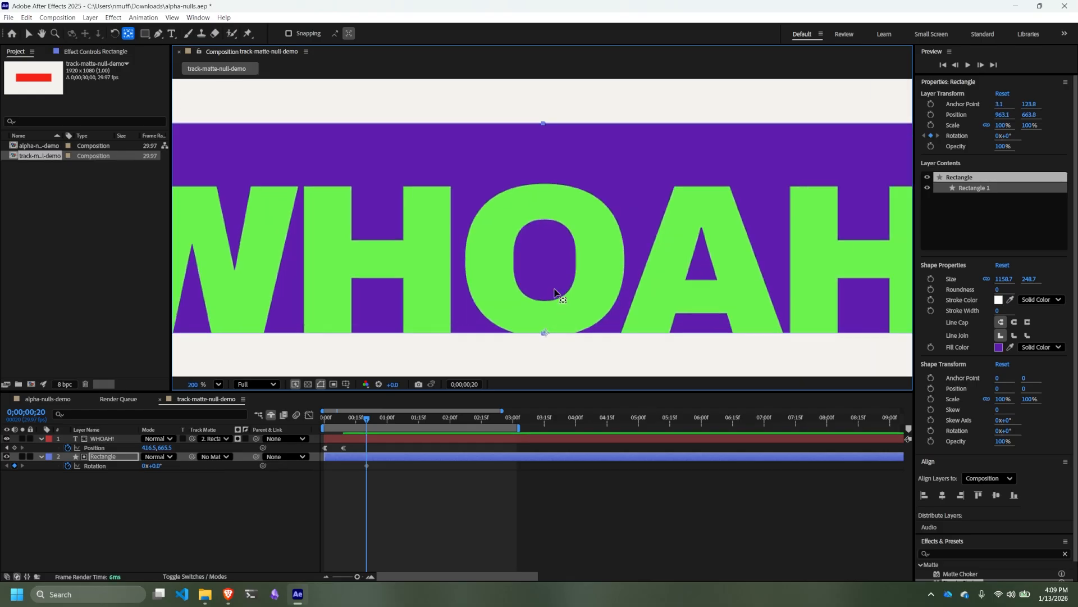
pyautogui.scroll(-1, 562, 323)
pyautogui.scroll(-3, 562, 295)
pyautogui.scroll(2, 556, 306)
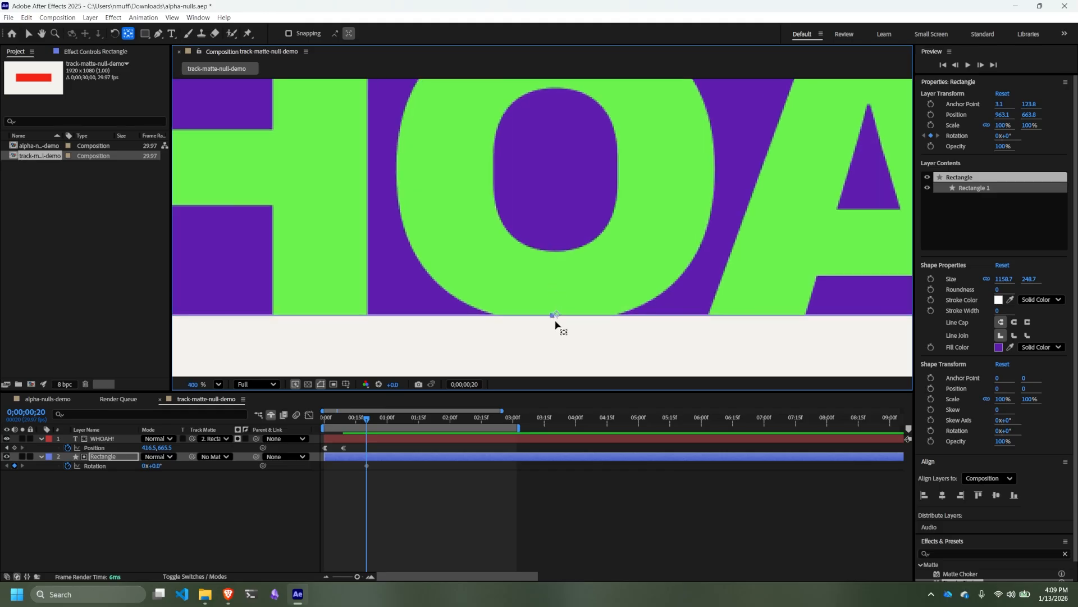
pyautogui.moveTo(559, 318); pyautogui.dragTo(553, 318)
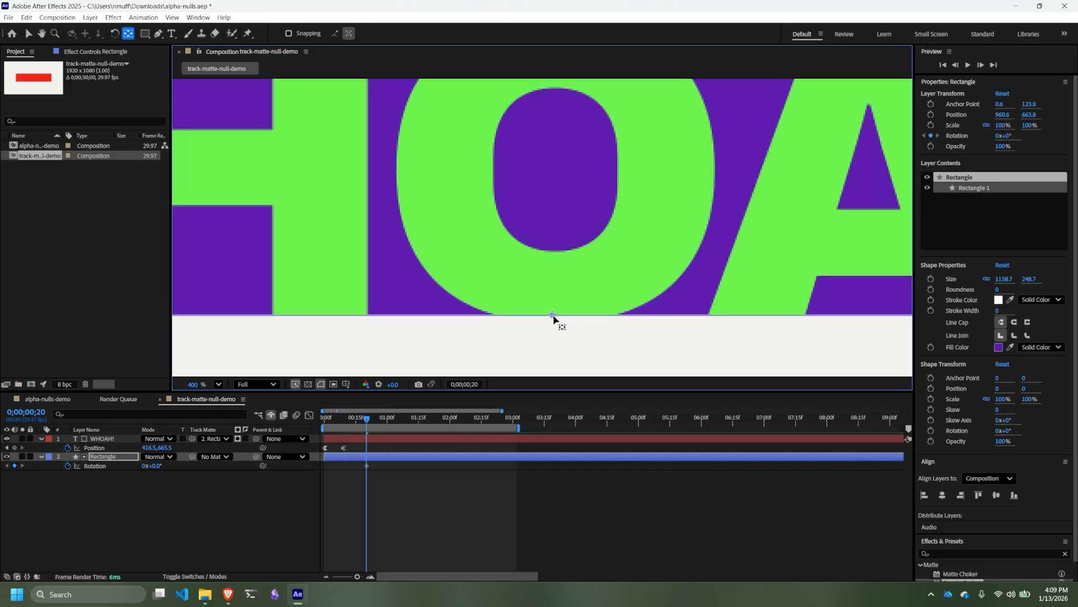
pyautogui.scroll(-10, 609, 327)
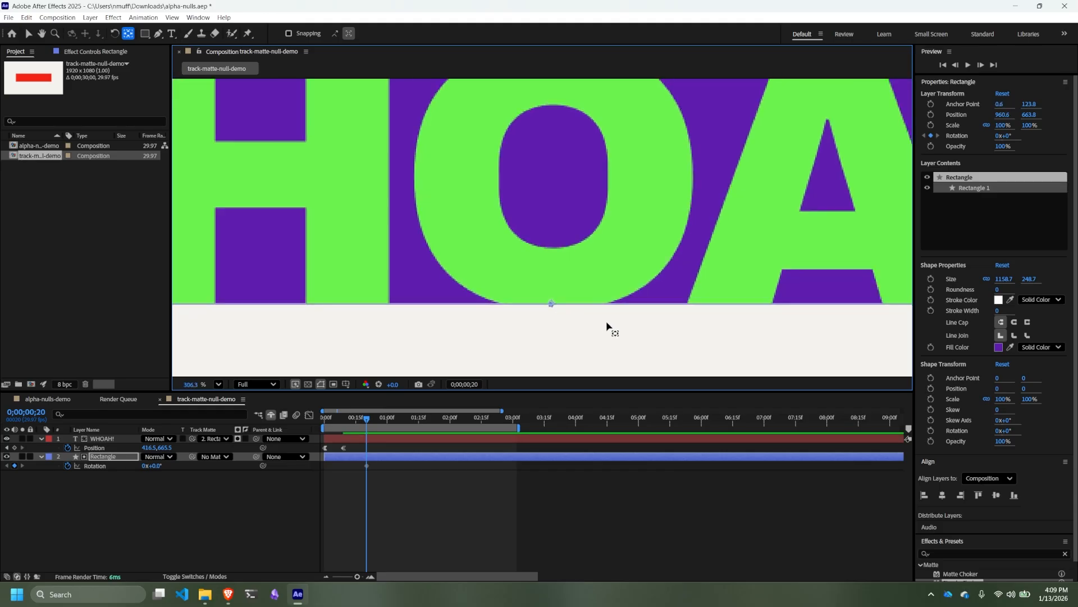
pyautogui.scroll(-2, 575, 238)
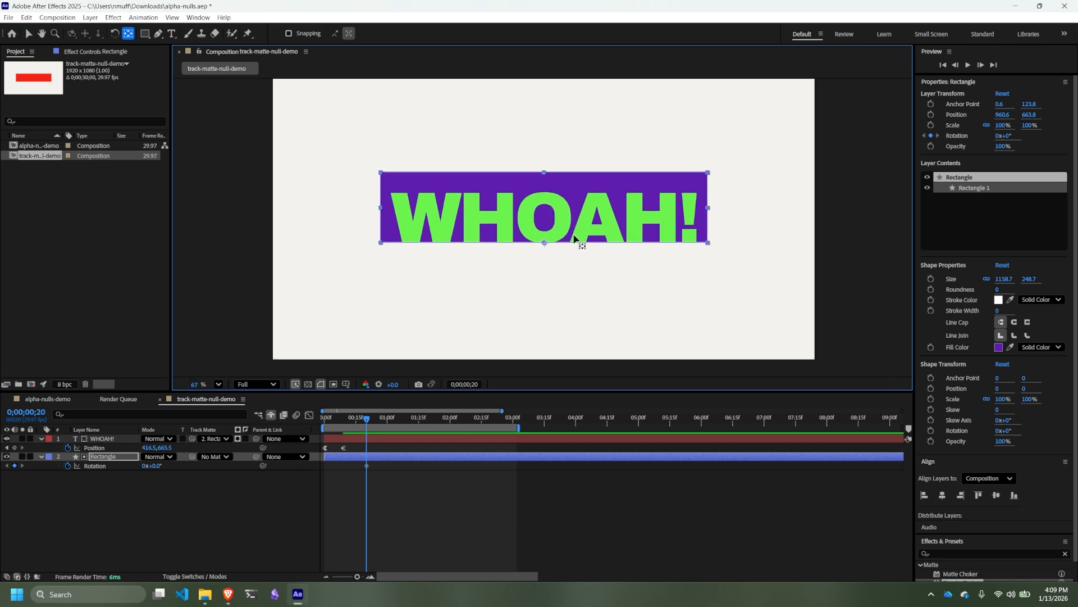
# - At frame 25, set the Rectangle's rotation to -20°
pyautogui.scroll(1, 577, 240)
pyautogui.moveTo(579, 244); pyautogui.dragTo(576, 264)
pyautogui.moveTo(574, 235); pyautogui.dragTo(578, 238)
pyautogui.press('y')
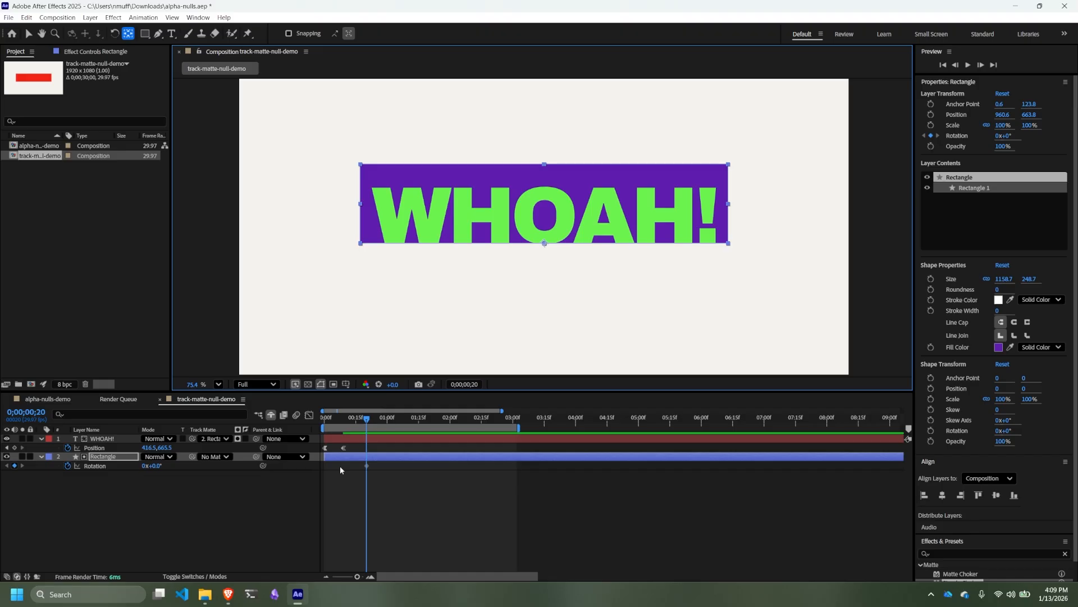
pyautogui.press('pagedown')
pyautogui.press('pagedown')
pyautogui.press('pagedown')
pyautogui.press('pagedown')
pyautogui.press('pagedown')
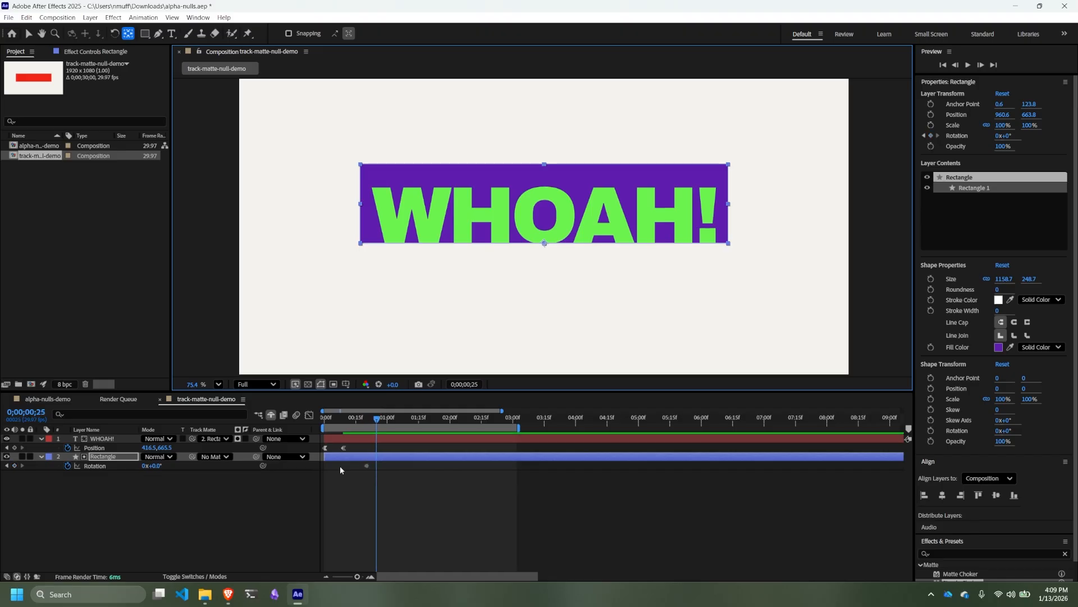
pyautogui.click(154, 466)
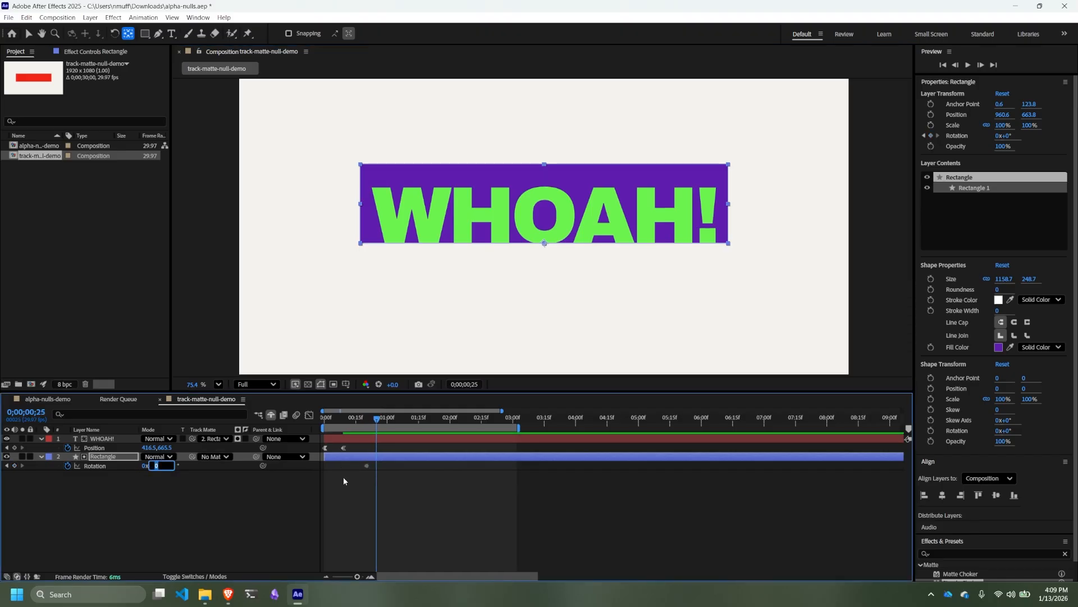
pyautogui.write('-20')
pyautogui.press('Return')
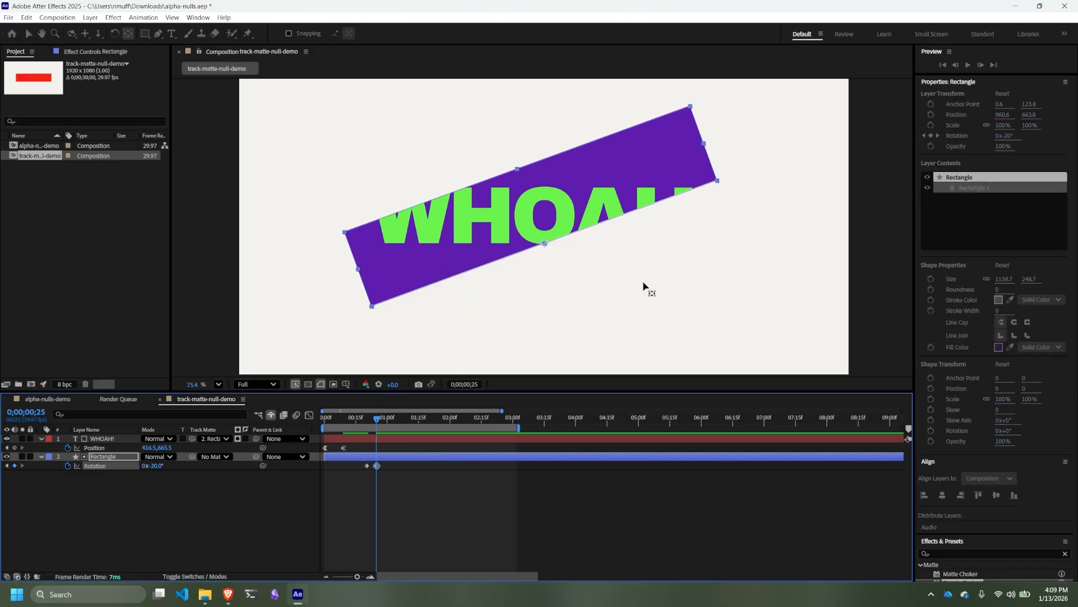
# - Copy the Rectangle's two rotation keyframes and paste them at 0;00;01;00
pyautogui.click(396, 488)
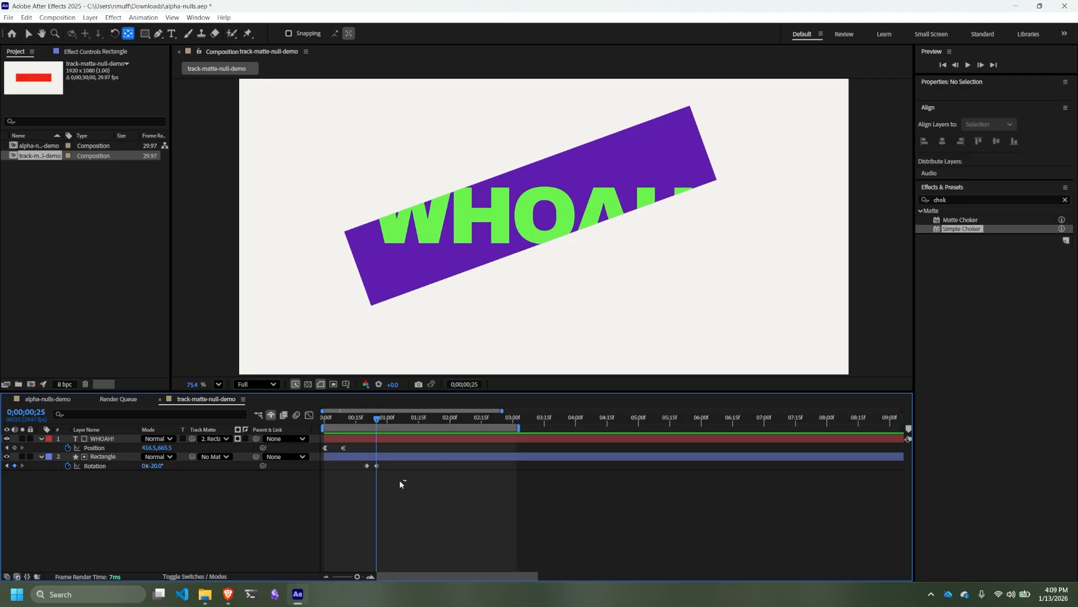
pyautogui.moveTo(399, 480); pyautogui.dragTo(362, 462)
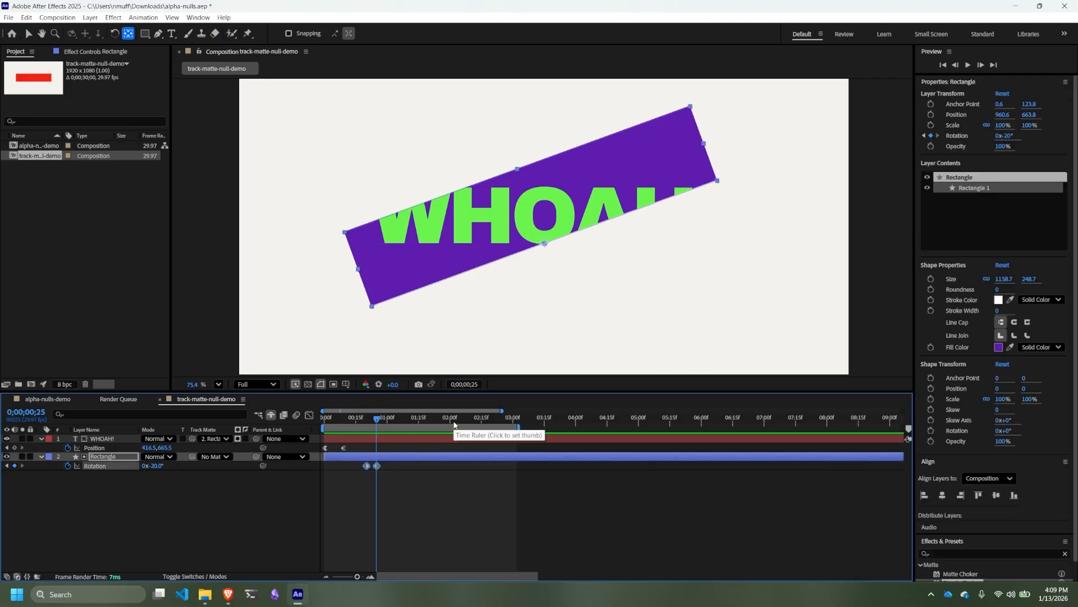
pyautogui.press('space')
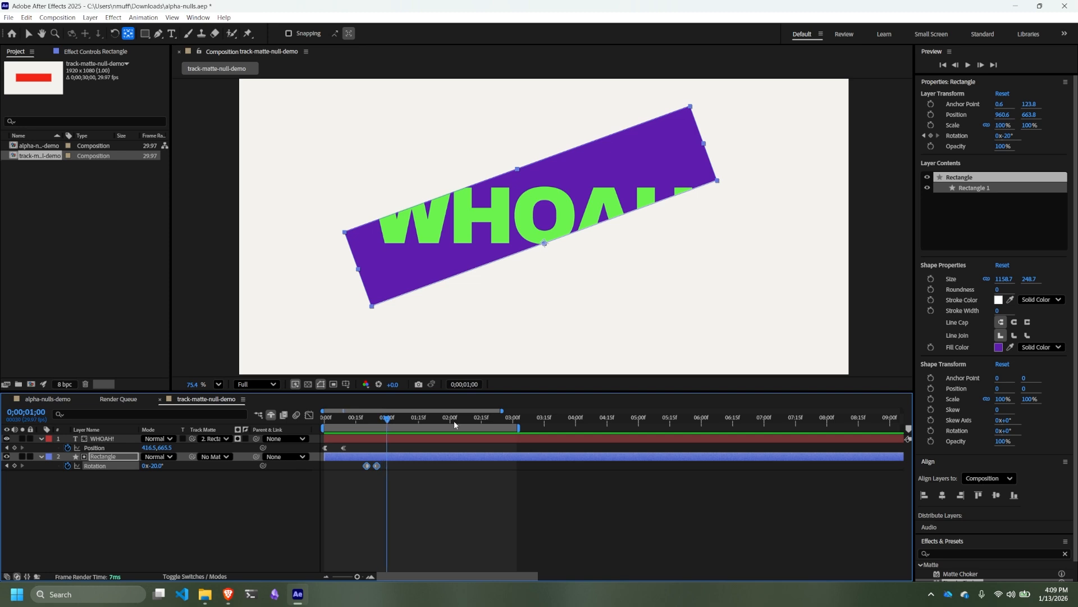
pyautogui.hotkey('ctrl', 'v')
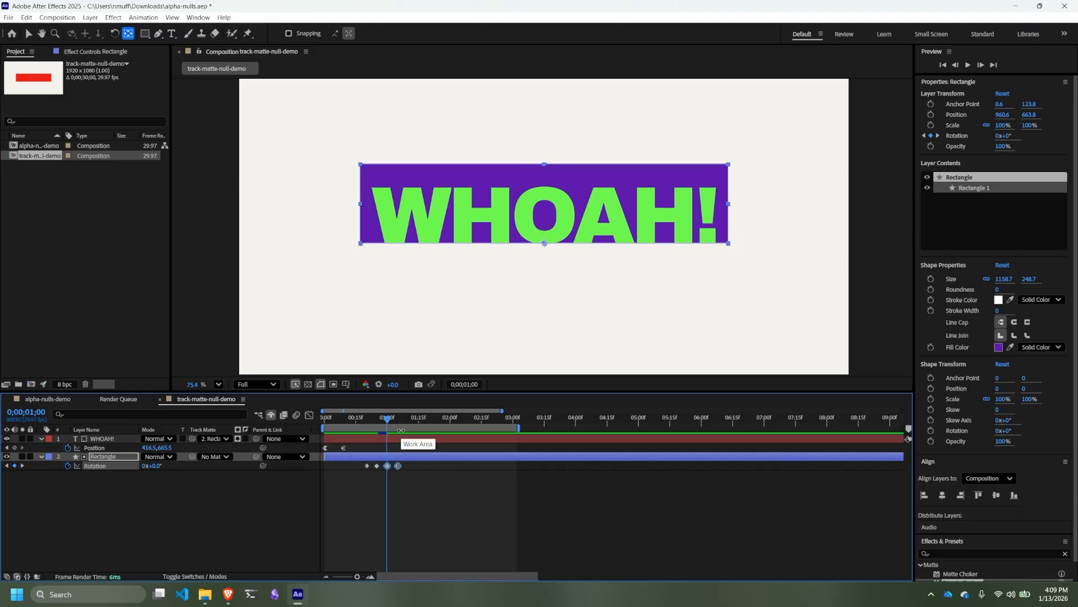
# - At the last rotation keyframe, 0;00;01;05, set the Rectangle's rotation to 20°
pyautogui.press('k')
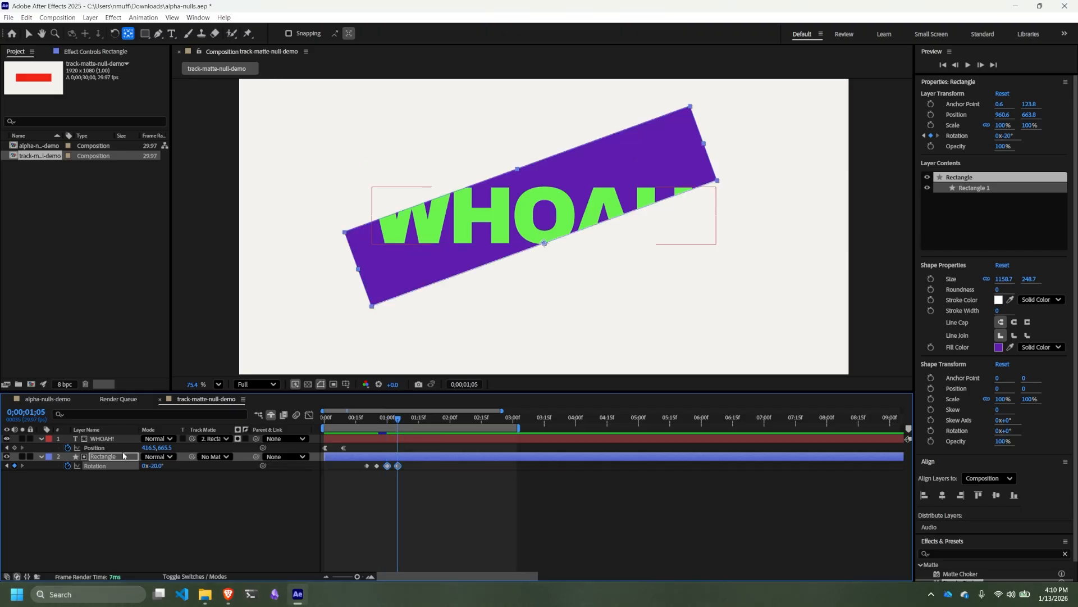
pyautogui.click(159, 465)
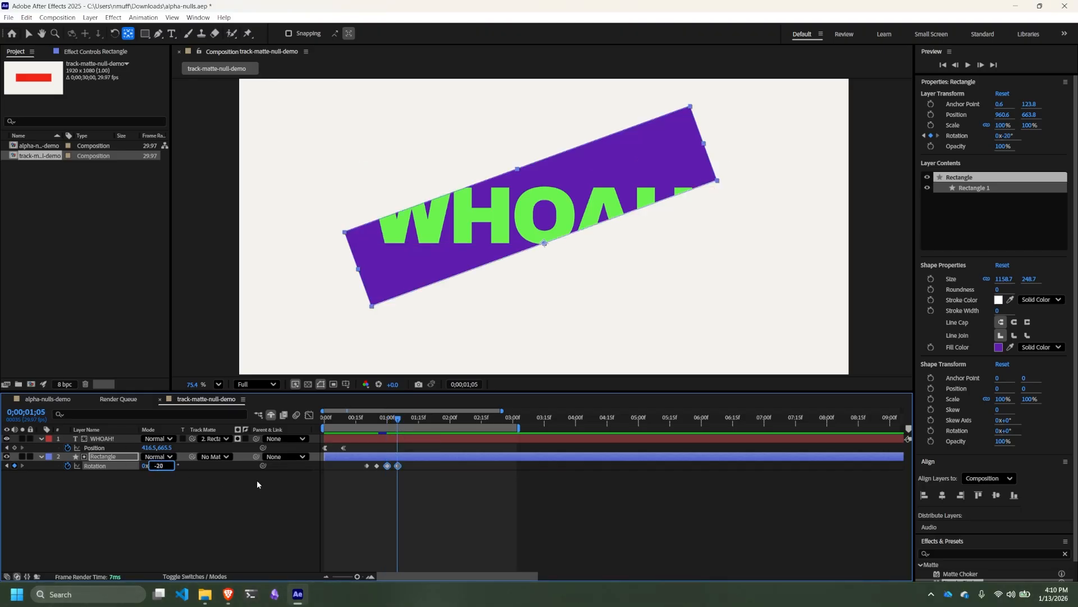
pyautogui.press('Delete')
# - Preview the rectangle tilting both ways, starting from just before its first rotation keyframe
pyautogui.click(354, 420)
pyautogui.press('space')
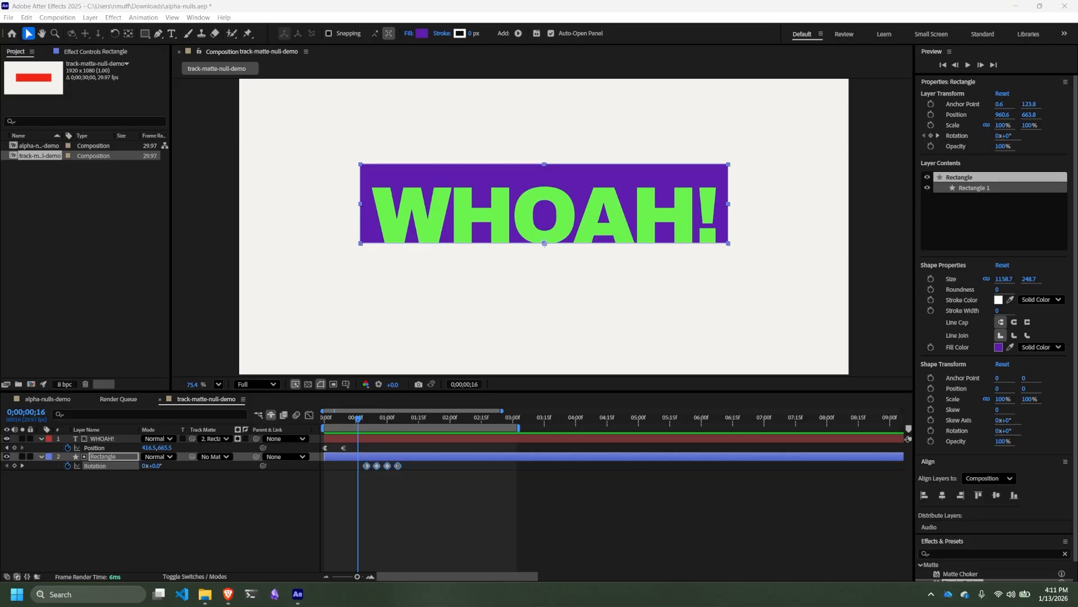
pyautogui.click(405, 486)
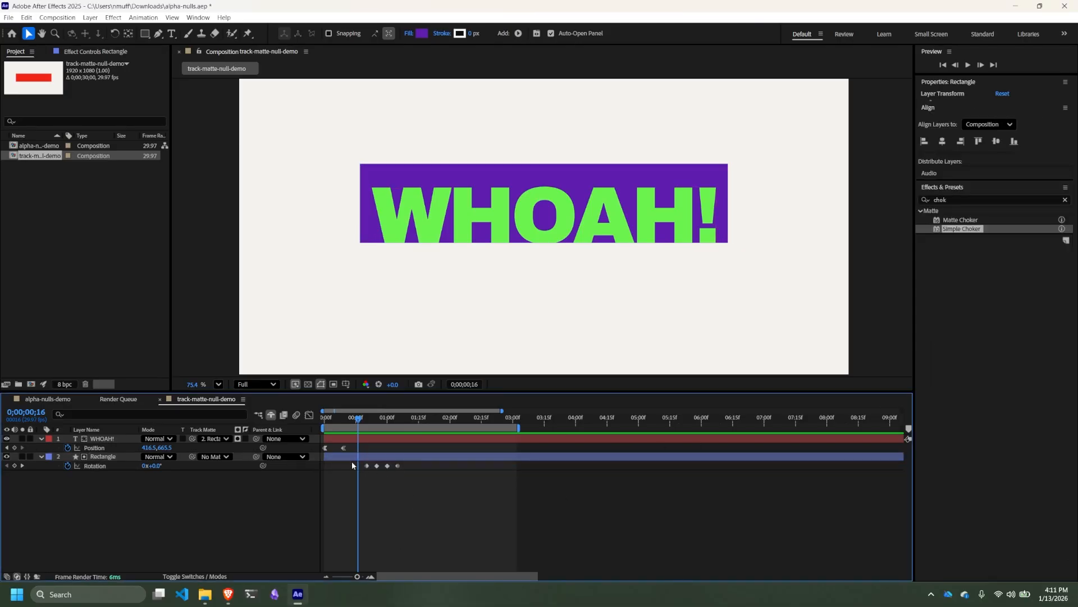
pyautogui.press('space')
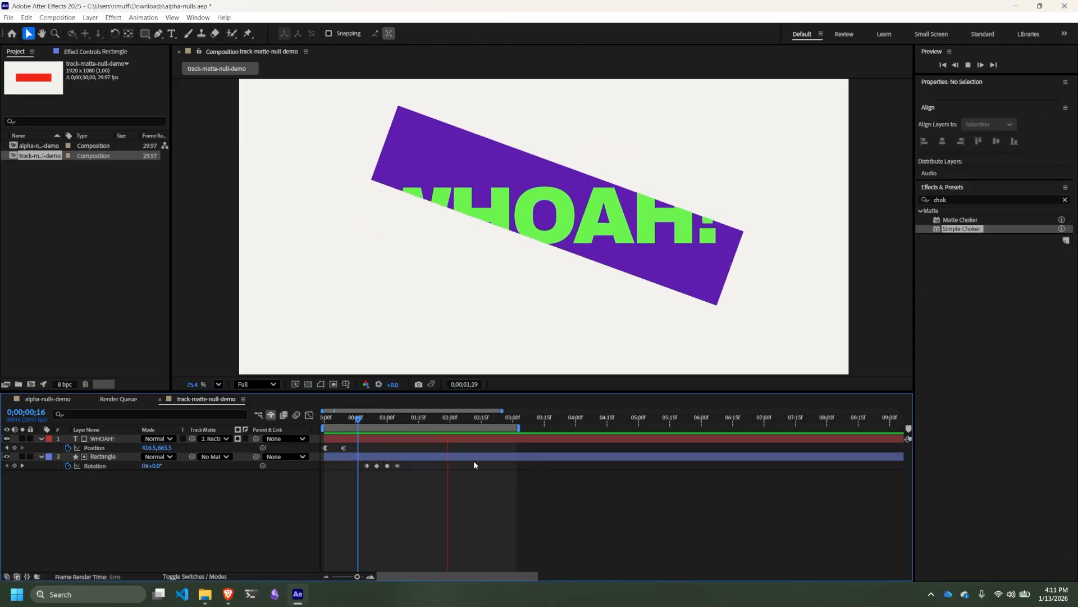
pyautogui.press('space')
# - Stretch the four rotation keyframes proportionally so the last lands near 0;00;02;15, and preview the slower animation from the start
pyautogui.moveTo(417, 490); pyautogui.dragTo(351, 463)
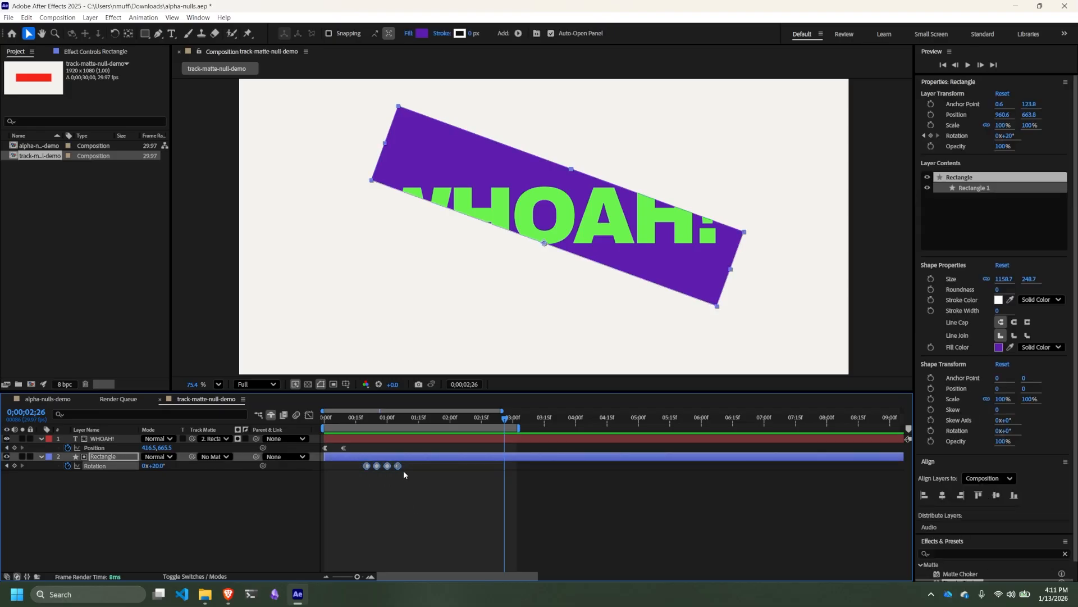
pyautogui.moveTo(399, 470)
pyautogui.moveTo(398, 470); pyautogui.dragTo(479, 475)
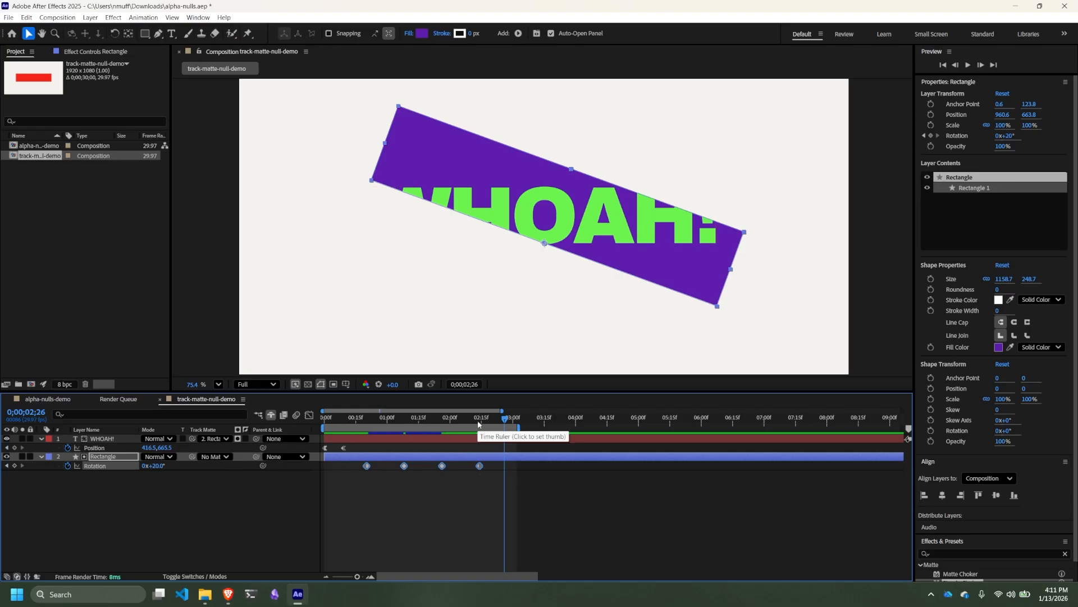
pyautogui.moveTo(477, 419); pyautogui.dragTo(299, 416)
pyautogui.press('space')
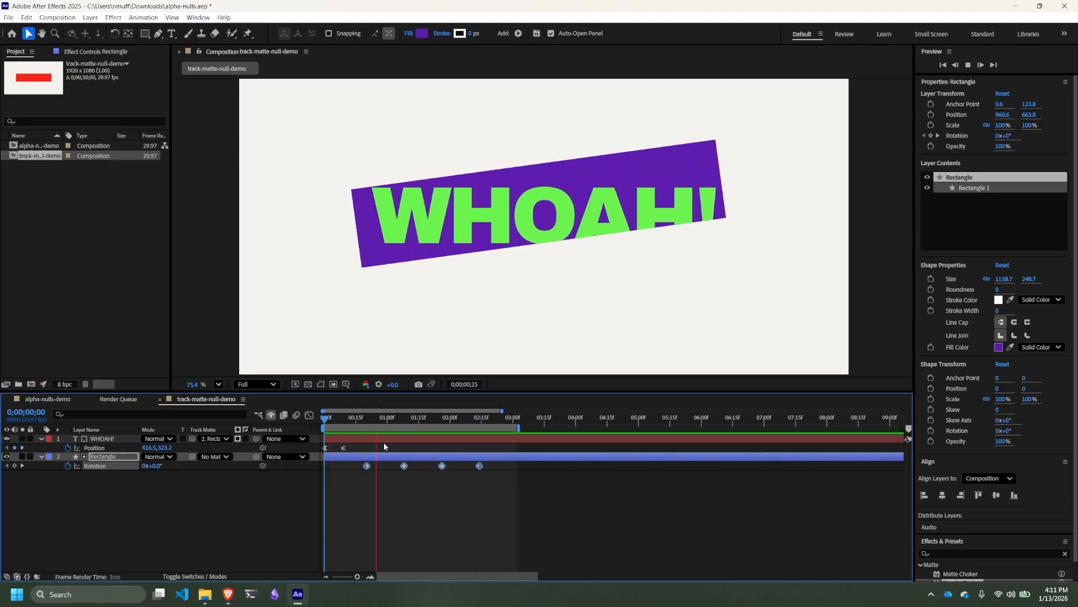
pyautogui.press('space')
# - Rescale the four rotation keyframes proportionally so the last lands at about 0;00;02;01, and preview the timing
pyautogui.click(496, 491)
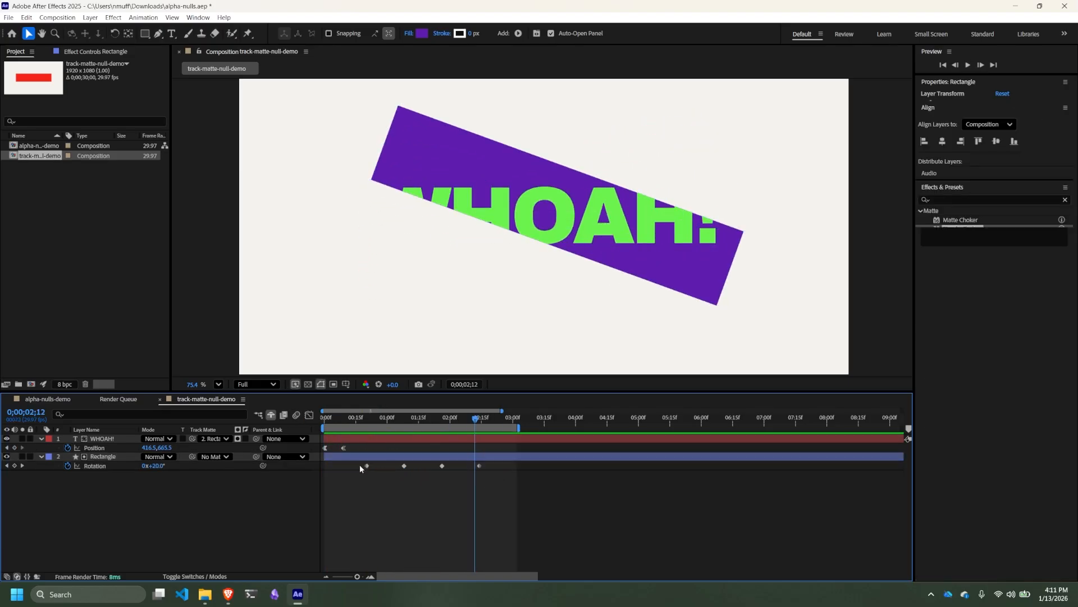
pyautogui.moveTo(352, 481); pyautogui.dragTo(453, 471)
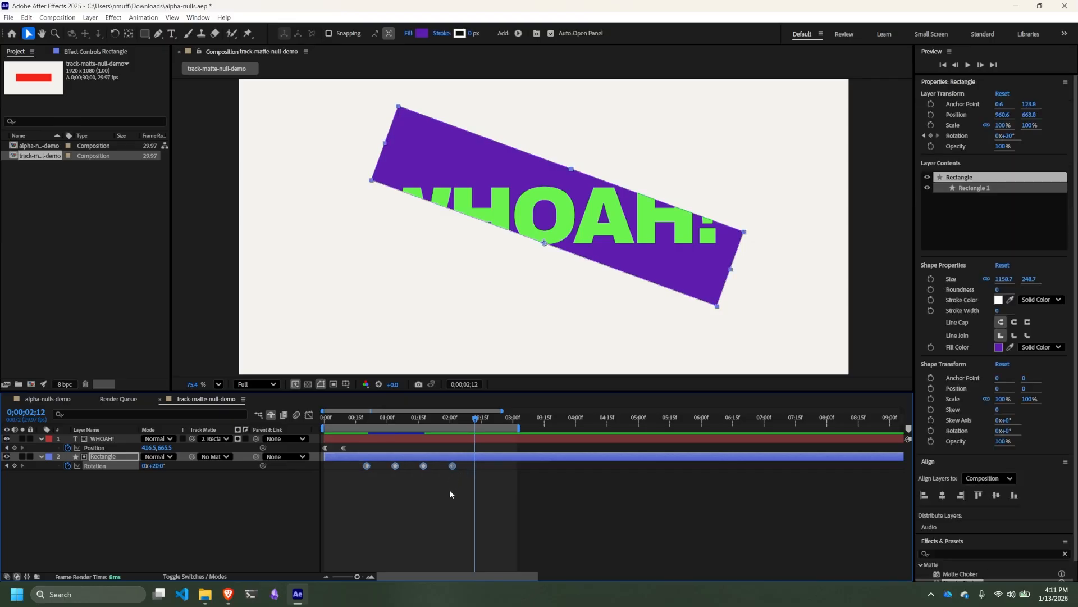
pyautogui.click(449, 490)
pyautogui.click(421, 419)
pyautogui.press('space')
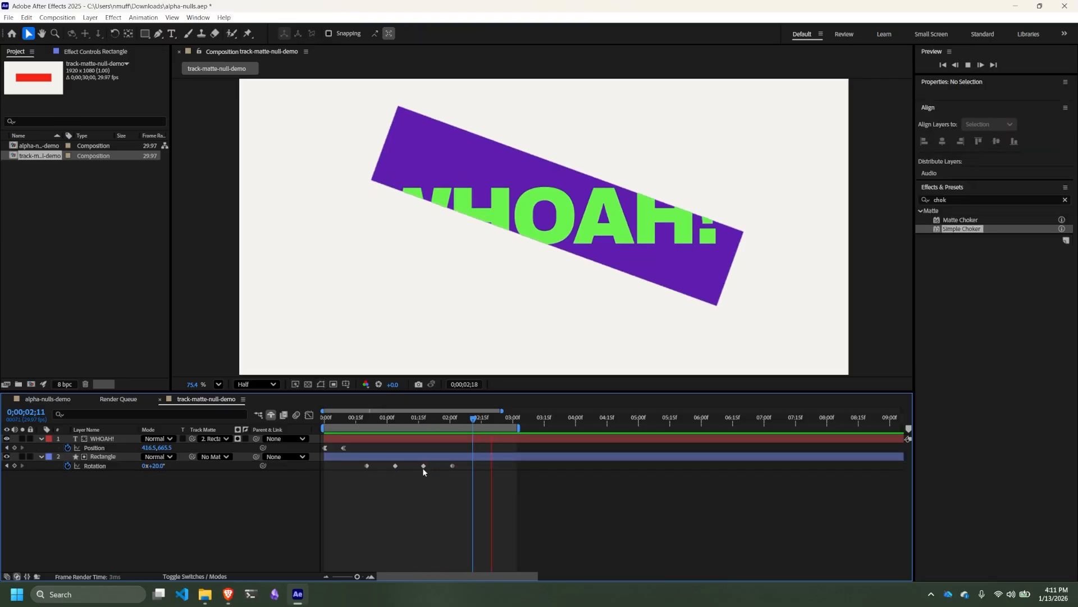
pyautogui.click(424, 465)
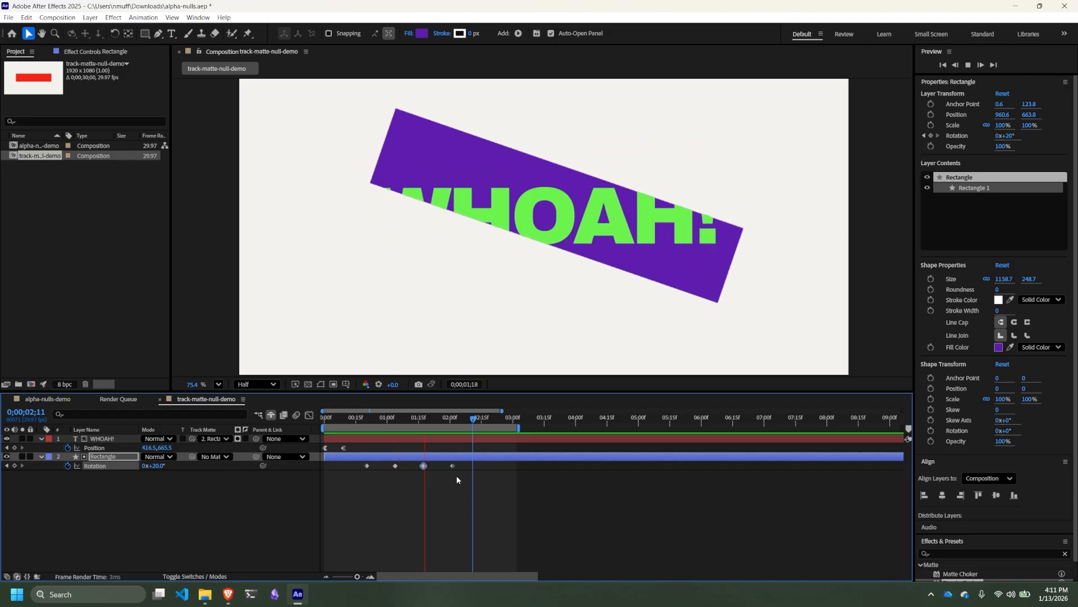
pyautogui.press('space')
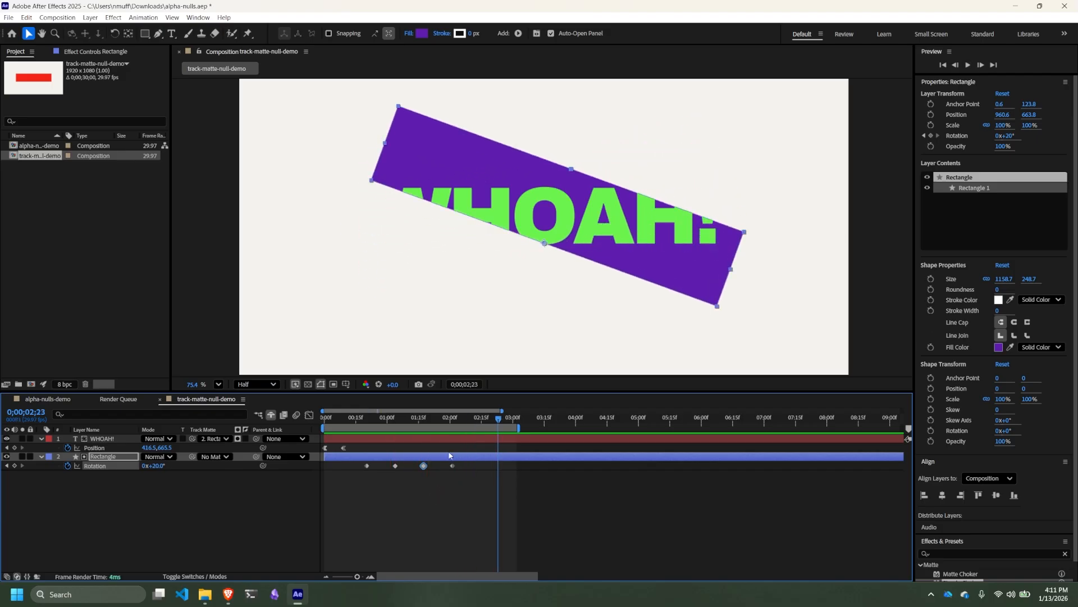
# - Copy the first 0° rotation keyframe, paste it at 0;00;02;20, and move the copy to about 0;00;02;15
pyautogui.click(451, 419)
pyautogui.press('space')
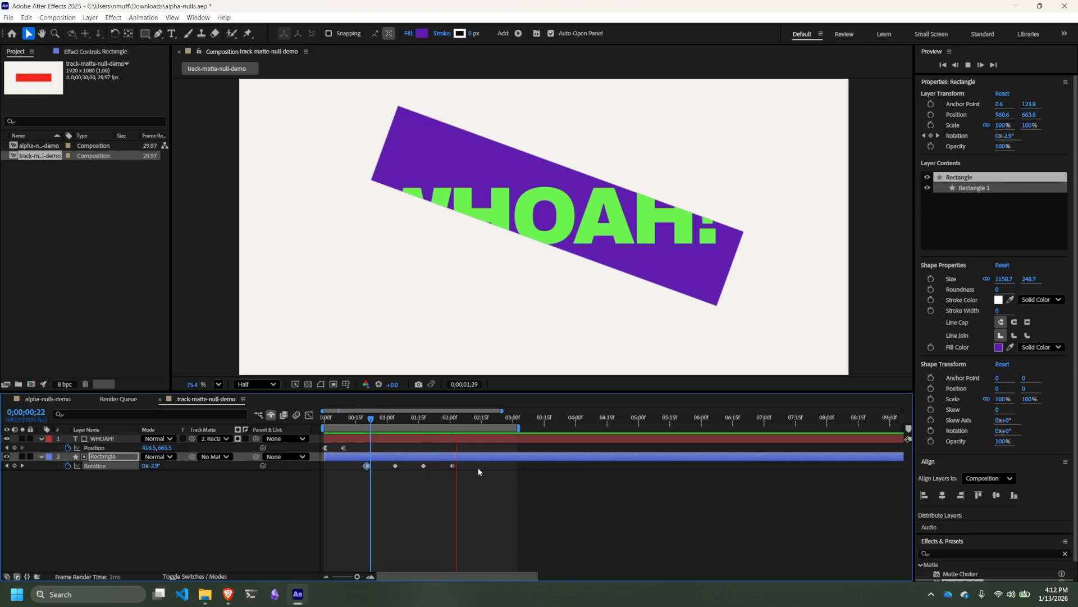
pyautogui.press('space')
pyautogui.hotkey('ctrl', 'v')
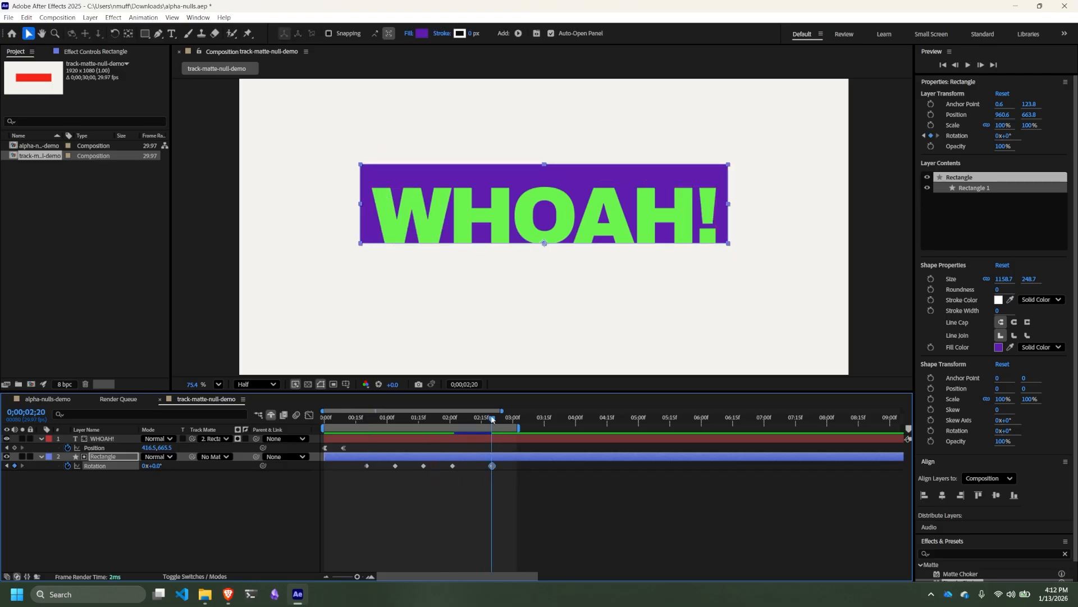
pyautogui.click(497, 489)
pyautogui.click(490, 466)
pyautogui.moveTo(483, 470); pyautogui.dragTo(481, 468)
pyautogui.click(470, 490)
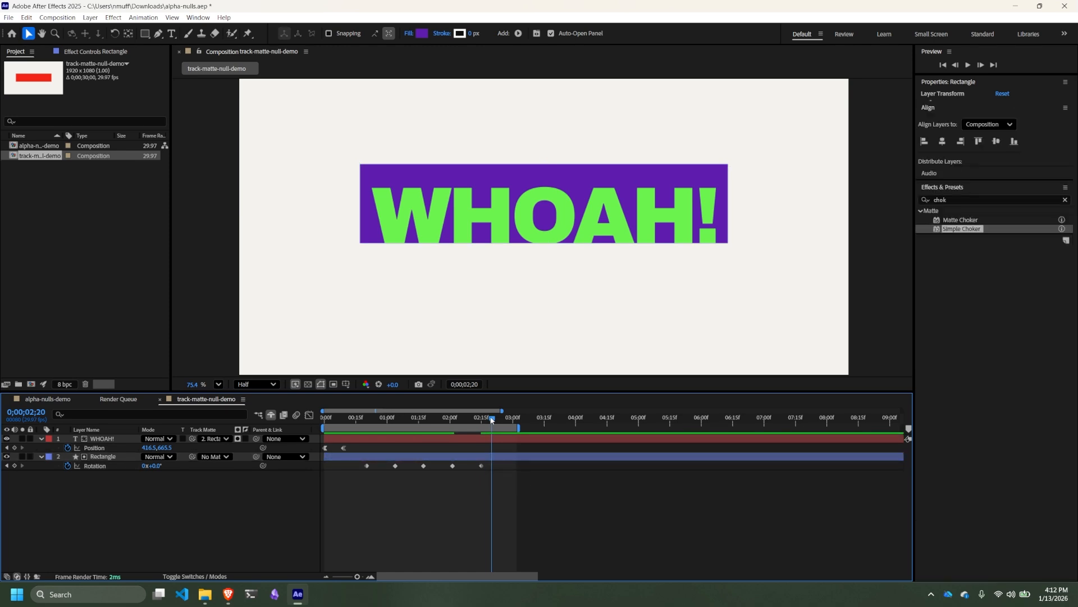
# - Preview the animation from frame 10 through the rectangle's return to level
pyautogui.moveTo(492, 421); pyautogui.dragTo(346, 427)
pyautogui.press('space')
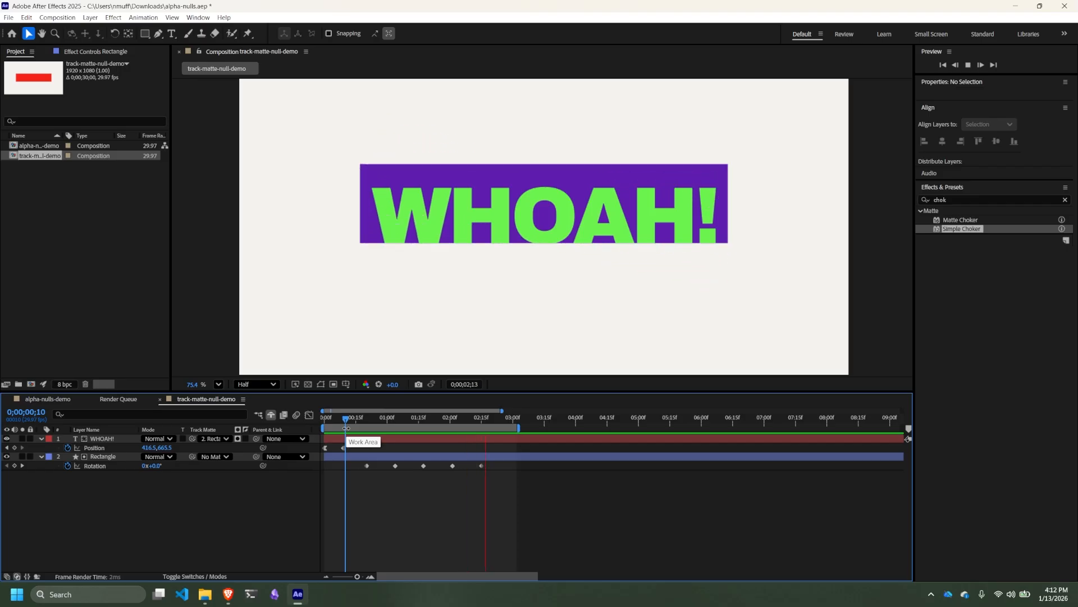
pyautogui.press('space')
# - Delete the 20° rotation keyframe at 0;00;02;01 and move the final 0° keyframe to that time
pyautogui.moveTo(379, 418); pyautogui.dragTo(451, 433)
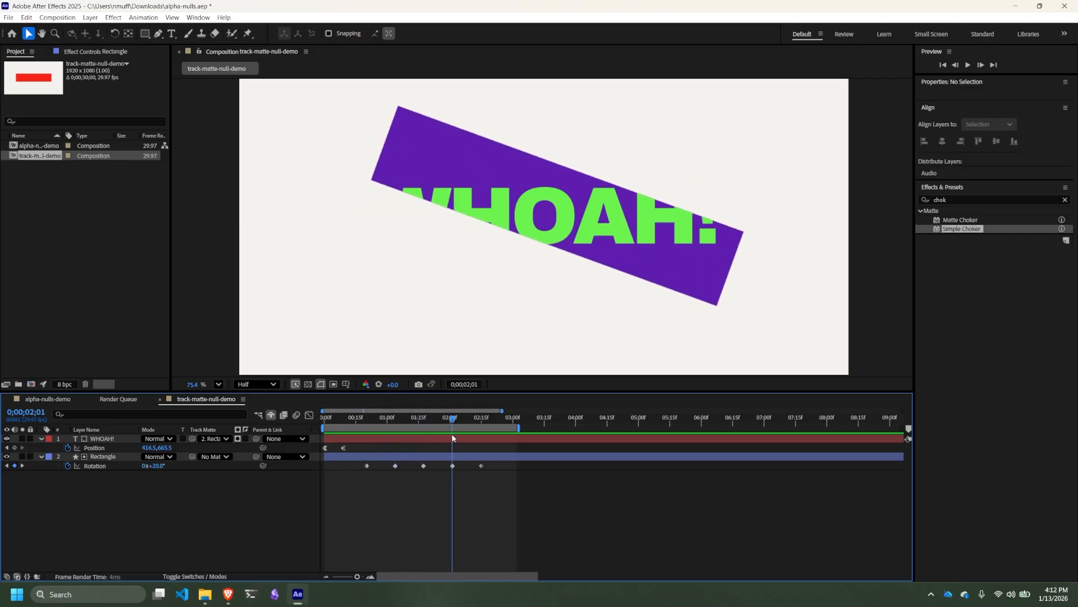
pyautogui.click(452, 465)
pyautogui.press('Delete')
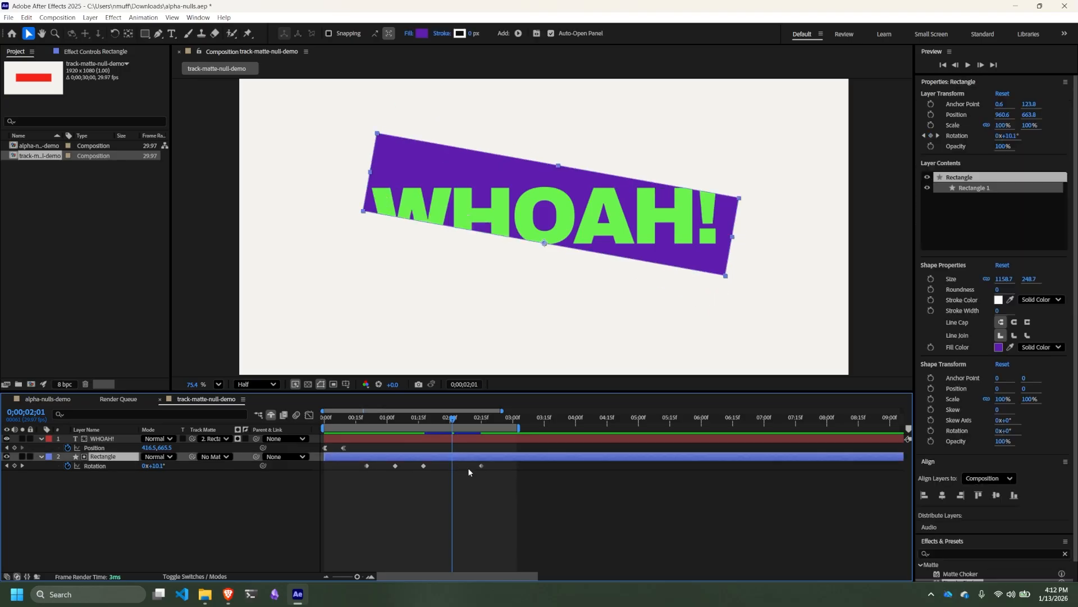
pyautogui.moveTo(480, 466); pyautogui.dragTo(453, 465)
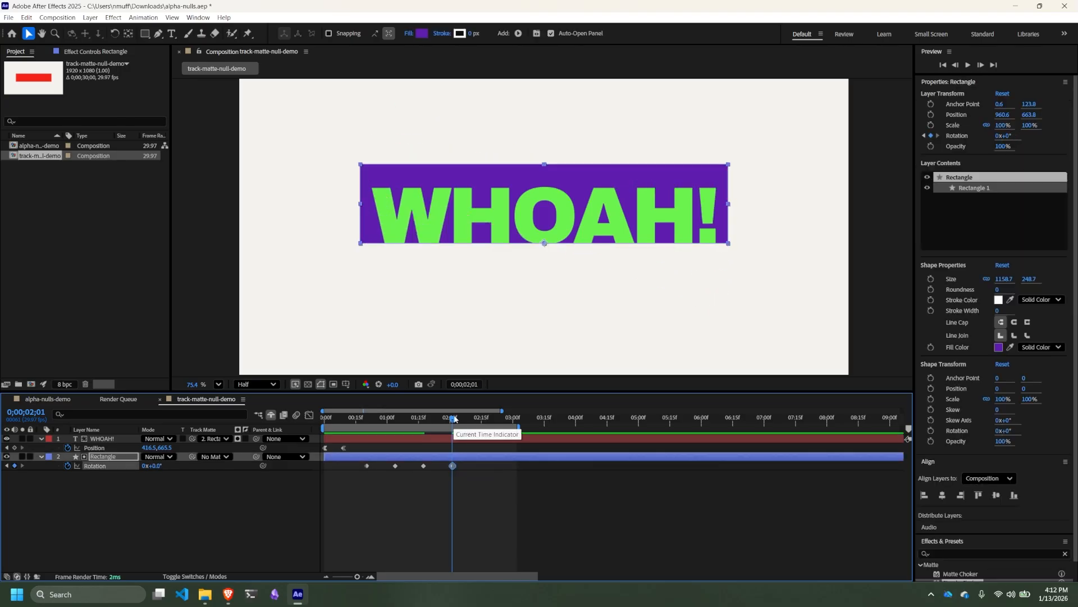
# - Play the whole animation from the first frame to check the revised rotation timing
pyautogui.moveTo(453, 419); pyautogui.dragTo(325, 429)
pyautogui.press('space')
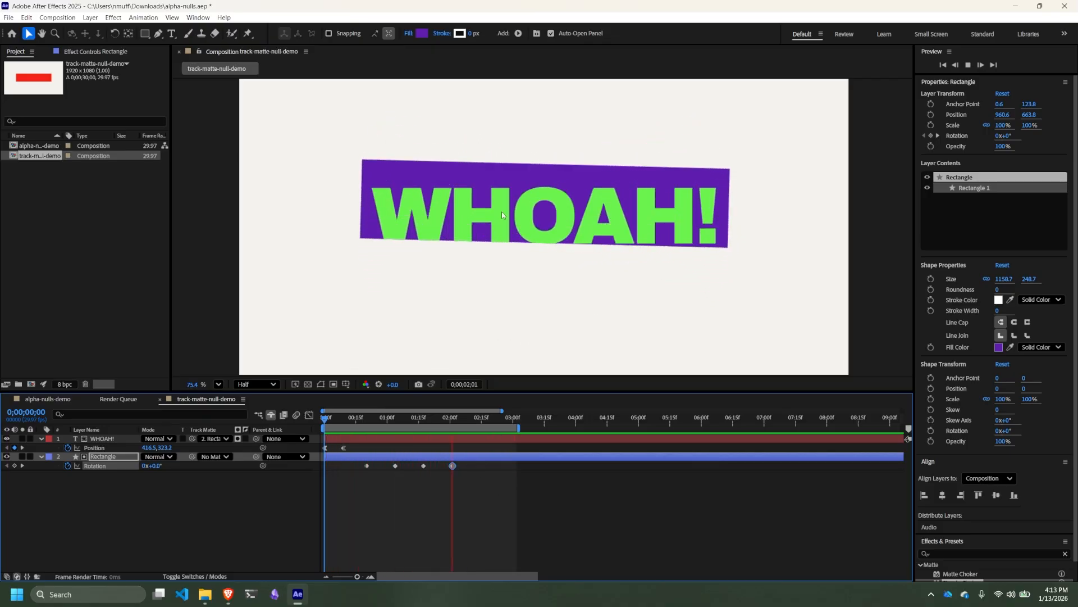
pyautogui.click(453, 490)
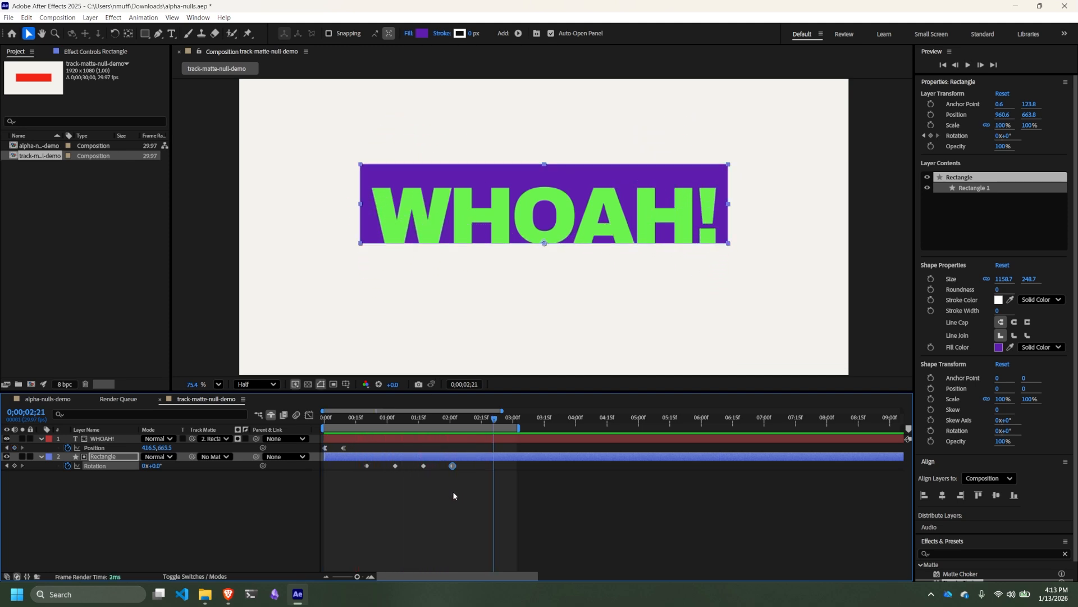
# - Apply Easy Ease to all four of the rectangle's rotation keyframes
pyautogui.moveTo(362, 456); pyautogui.dragTo(468, 481)
pyautogui.rightClick(420, 469)
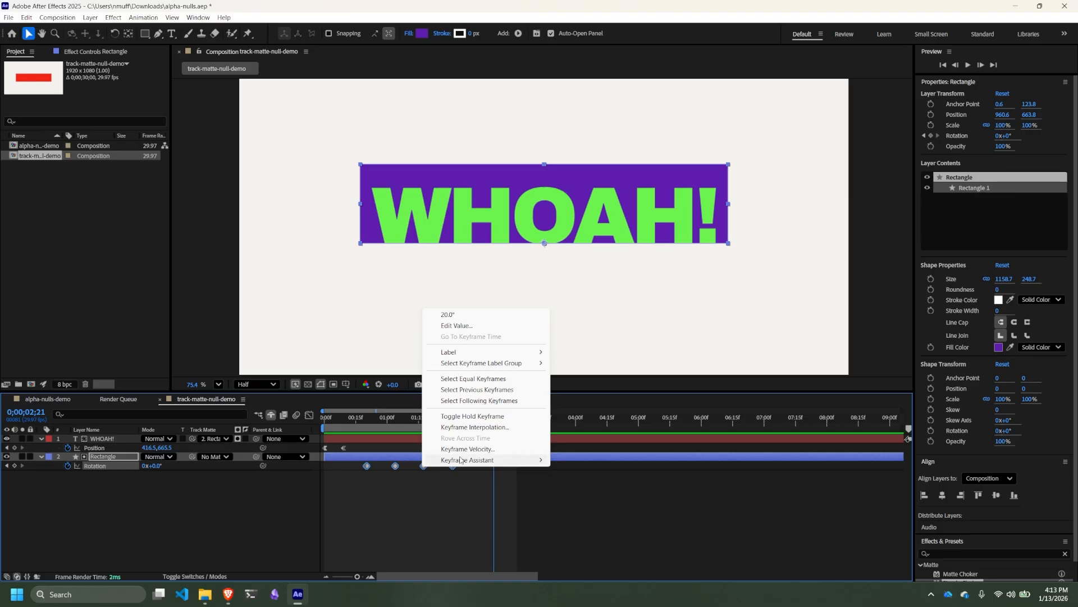
pyautogui.moveTo(452, 460)
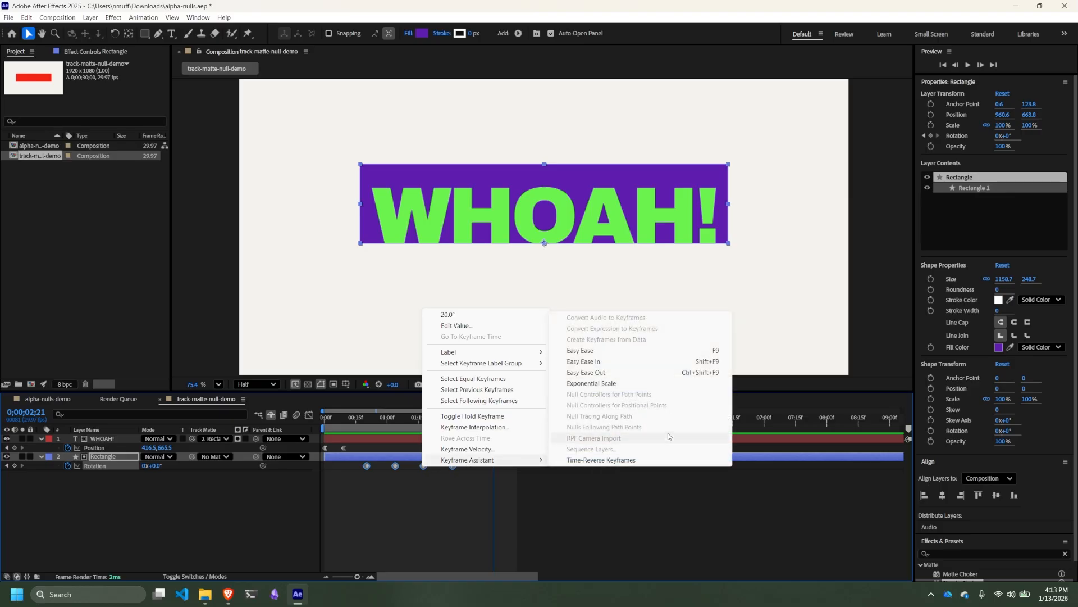
pyautogui.click(638, 353)
# - Play the animation to check the rectangle's eased tilting against the text
pyautogui.press('space')
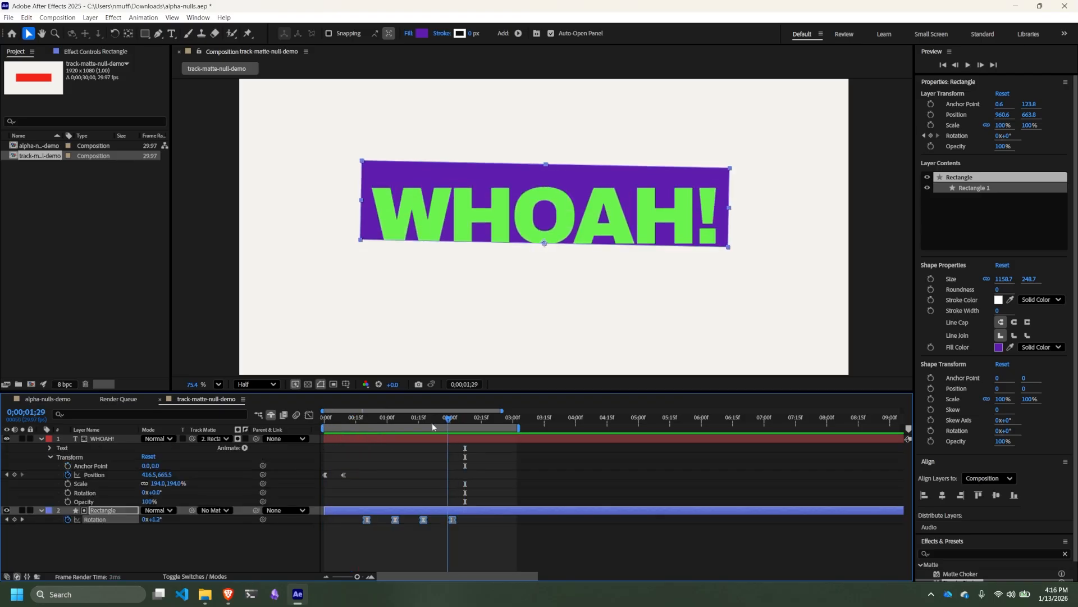
pyautogui.press('space')
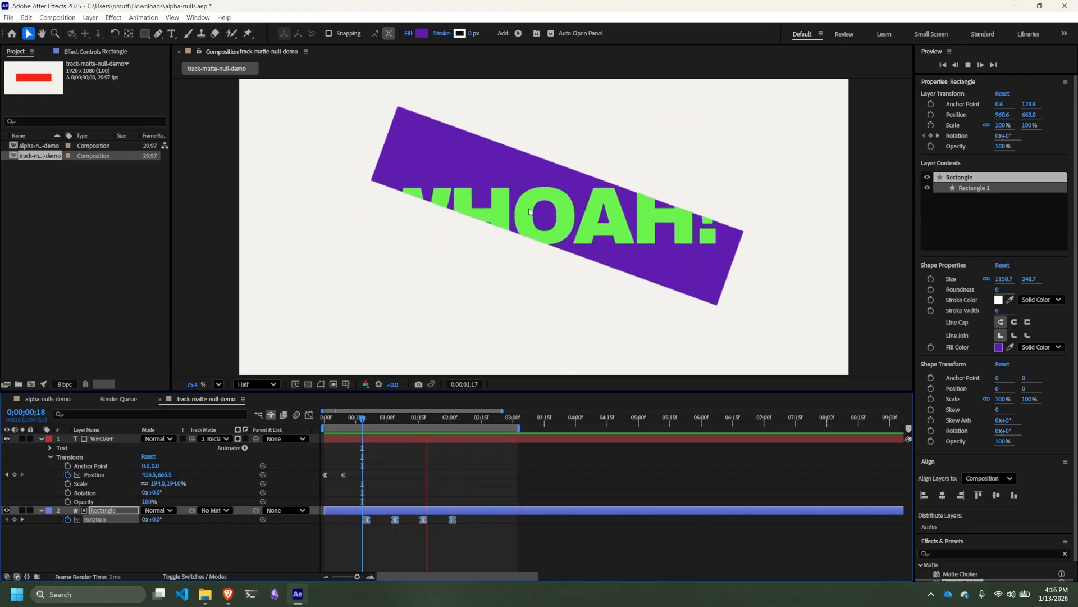
pyautogui.press('space')
# - At 0;00;02;23, move the WHOAH! text layer's anchor point to the text's bottom centre, about 281.8, 0
pyautogui.click(498, 419)
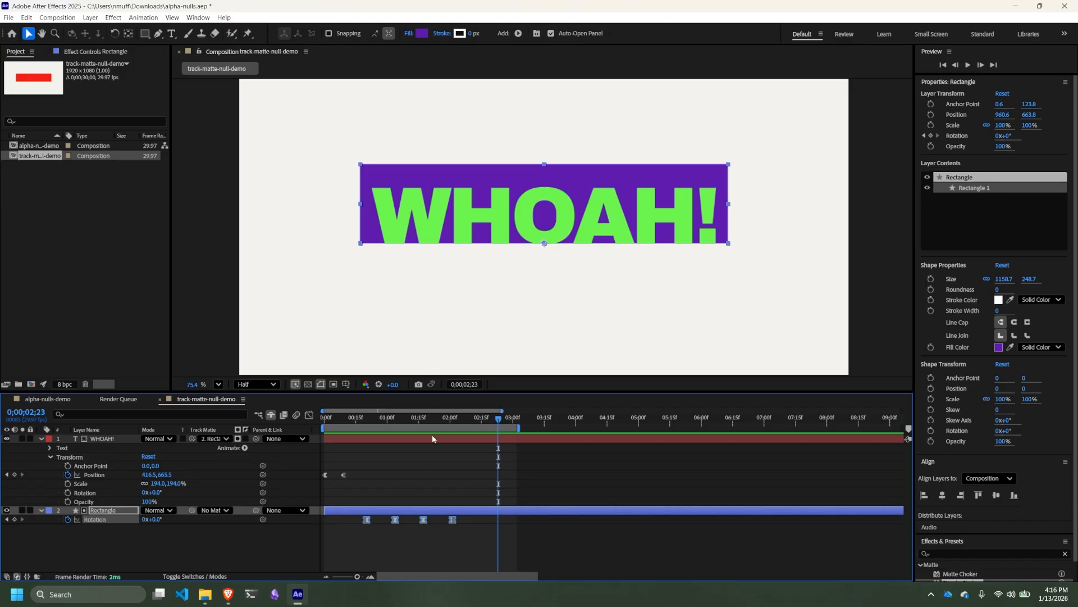
pyautogui.click(484, 217)
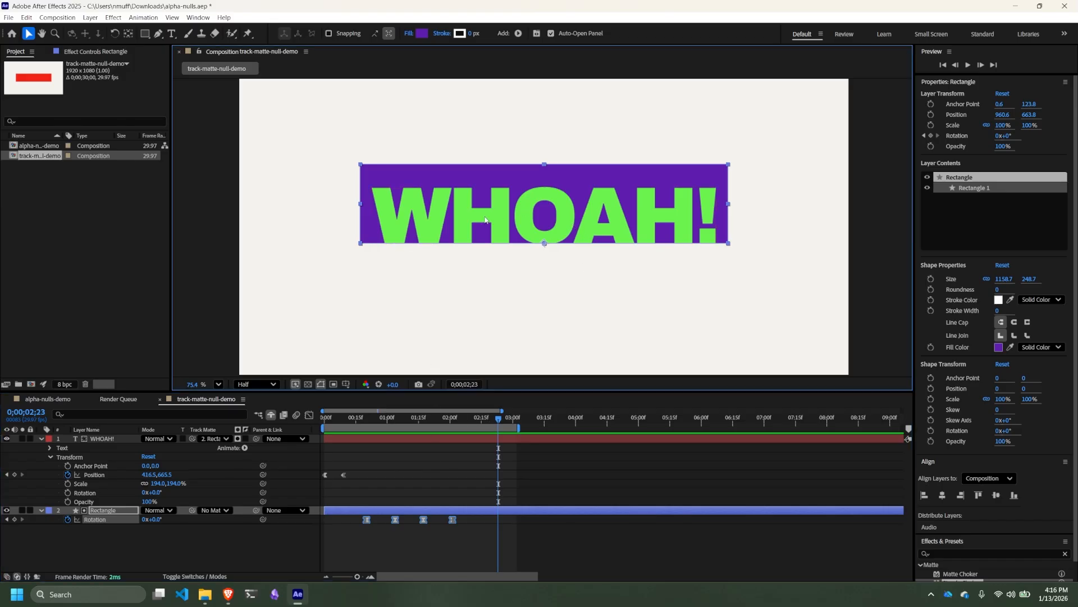
pyautogui.click(93, 441)
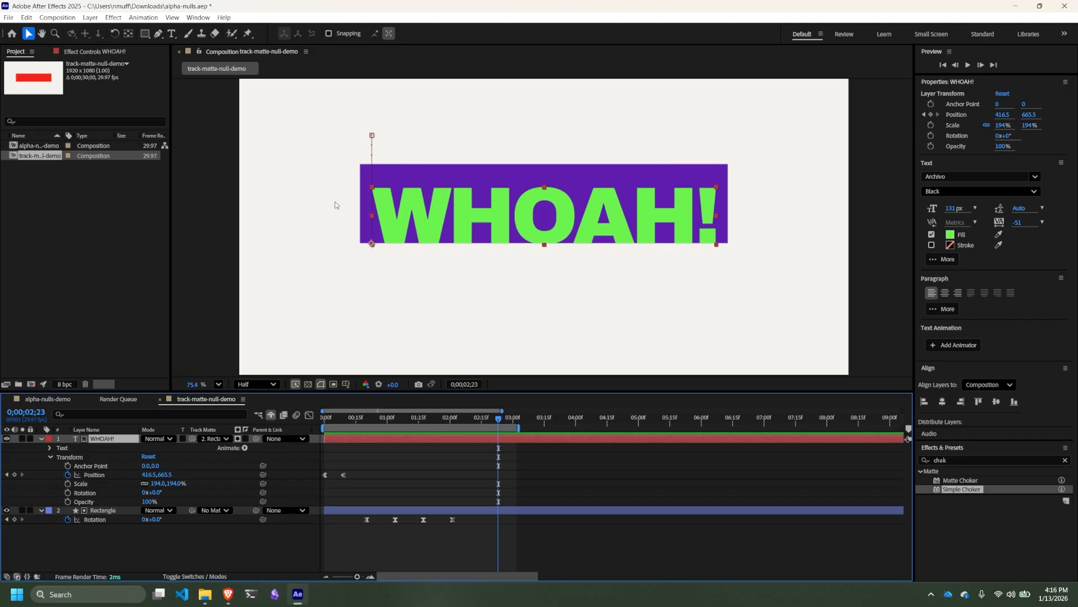
pyautogui.click(129, 34)
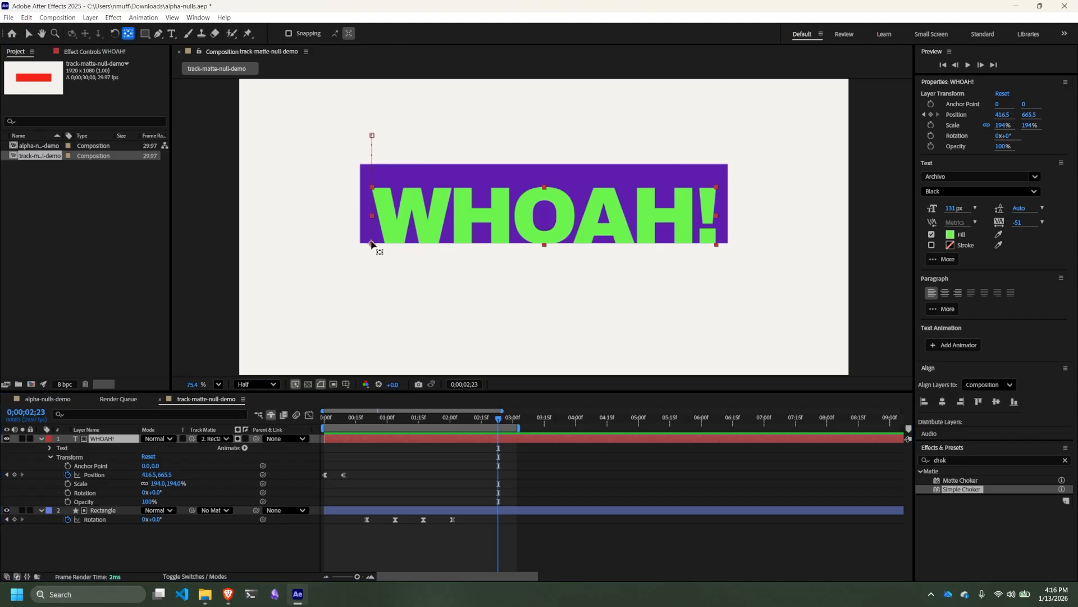
pyautogui.moveTo(372, 245); pyautogui.dragTo(545, 254)
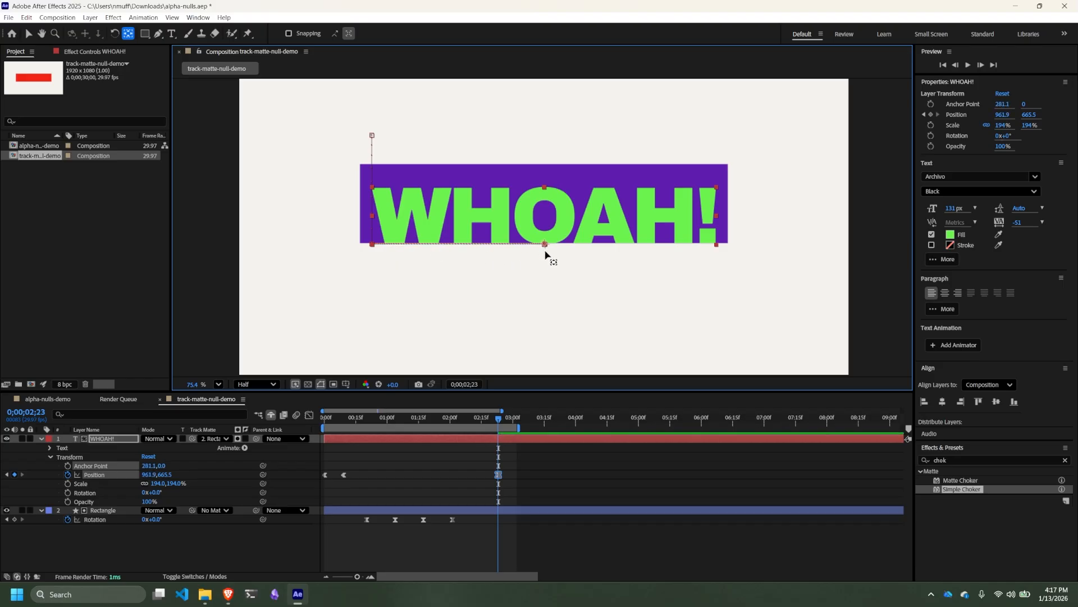
pyautogui.moveTo(545, 254); pyautogui.dragTo(545, 254)
pyautogui.click(476, 457)
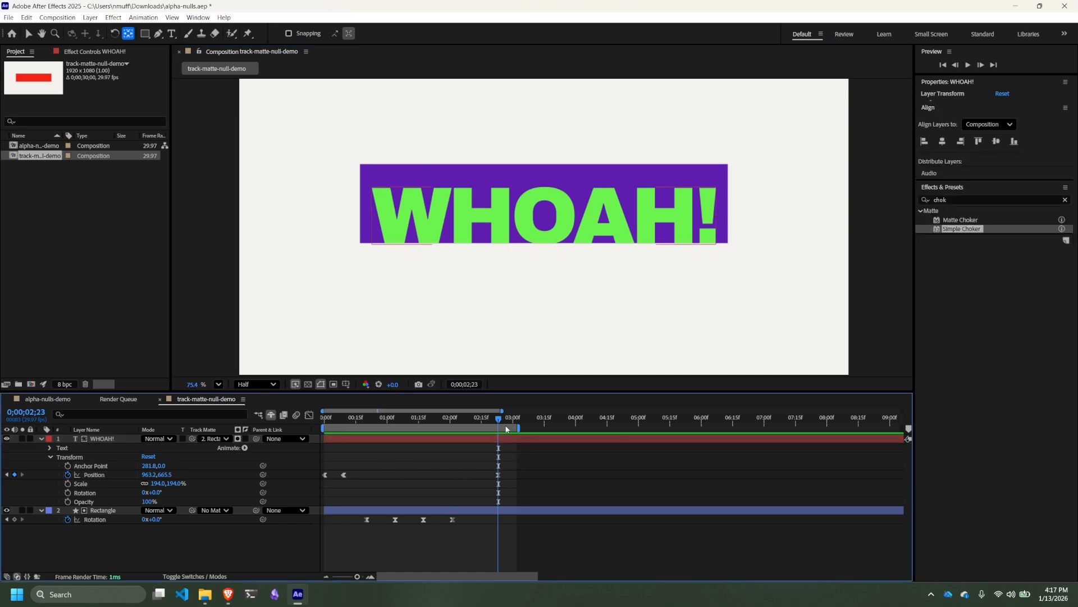
# - Replace the text's second position keyframe with the position keyframe from 0;00;02;23, moved to that earlier time
pyautogui.click(393, 418)
pyautogui.moveTo(367, 421); pyautogui.dragTo(499, 429)
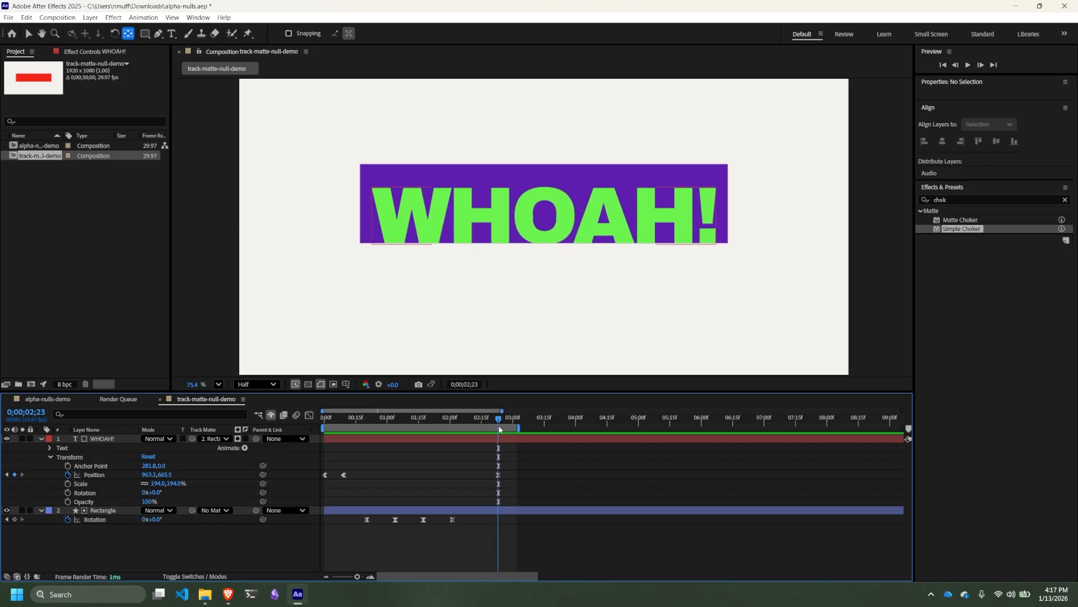
pyautogui.click(345, 475)
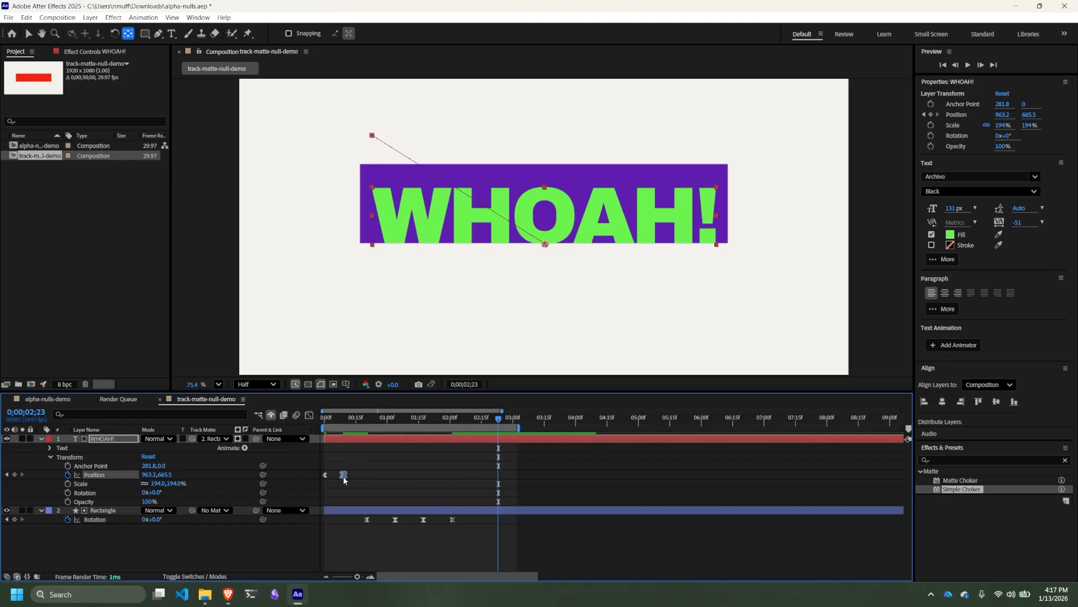
pyautogui.click(327, 467)
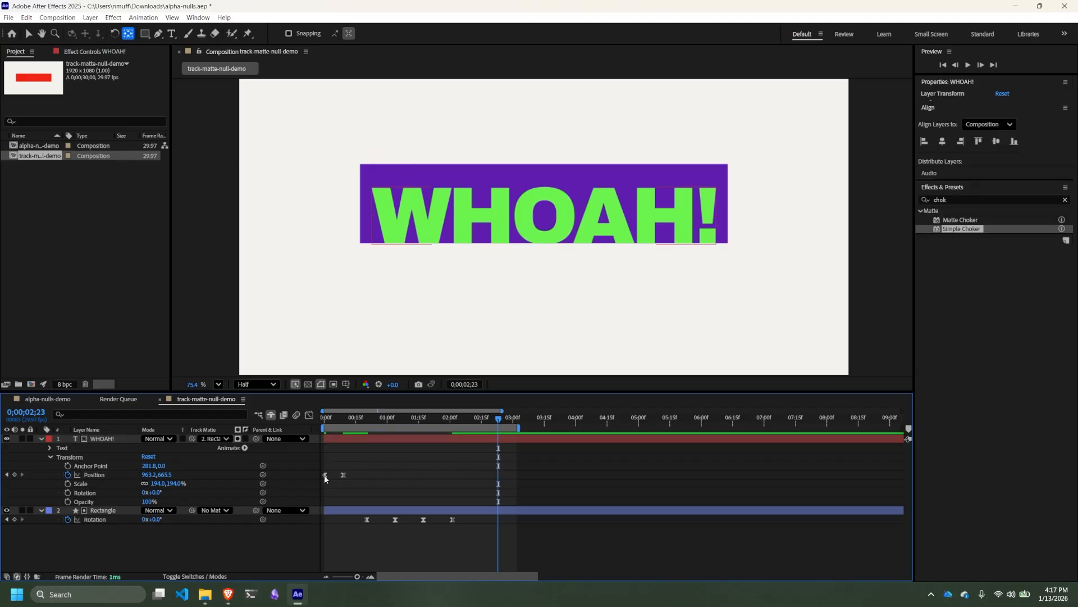
# - At the first position keyframe, 0;00;00;00, align the WHOAH! text horizontally to the centre of the composition
pyautogui.click(324, 475)
pyautogui.moveTo(498, 419); pyautogui.dragTo(308, 420)
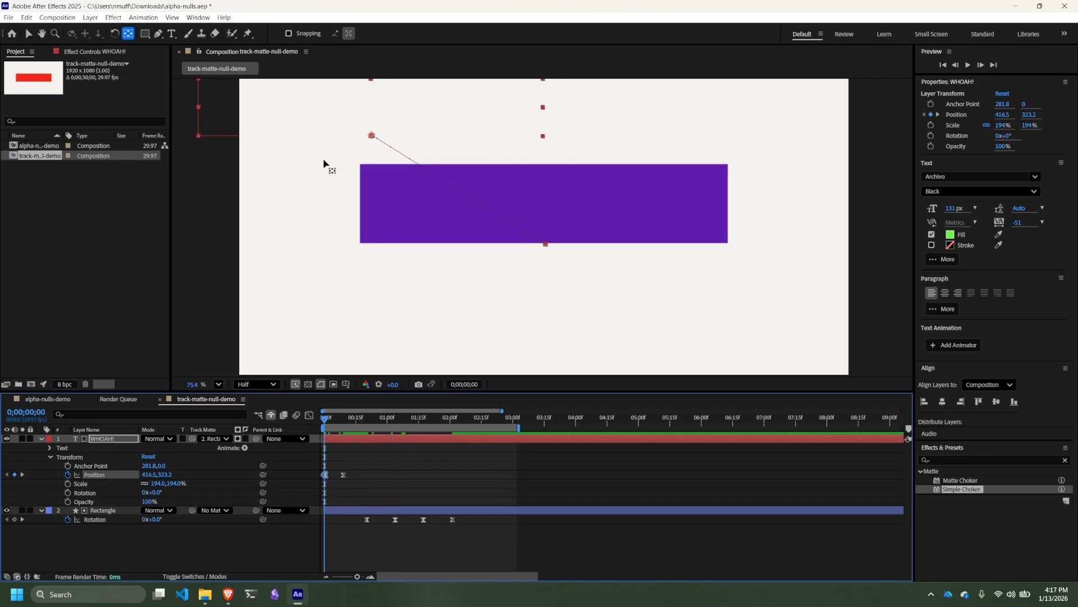
pyautogui.click(943, 402)
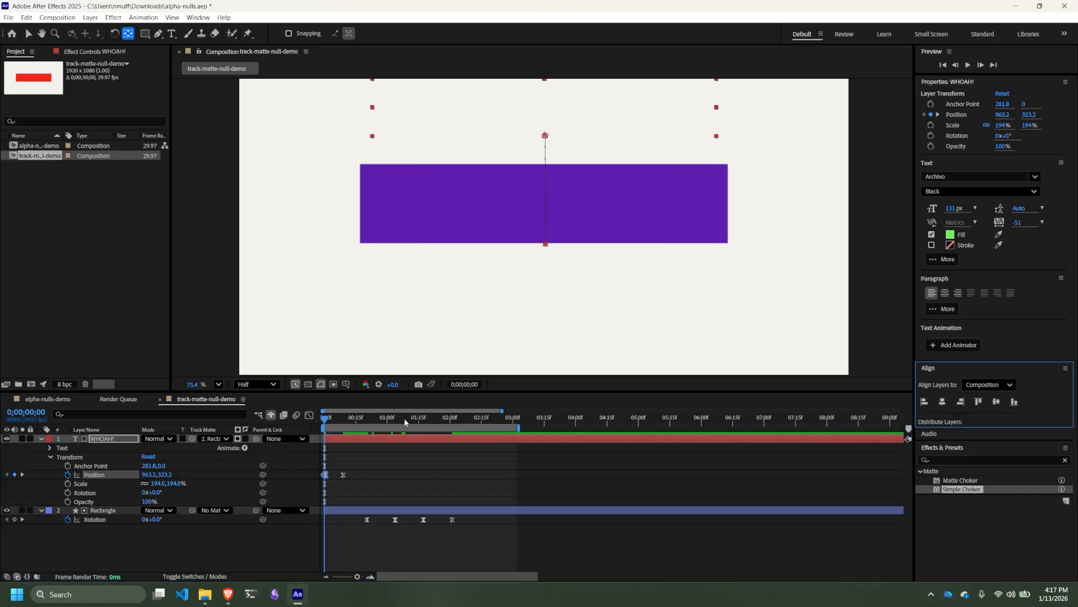
# - Play the animation from the start to check the text's corrected slide into the rectangle
pyautogui.moveTo(405, 422); pyautogui.dragTo(288, 413)
pyautogui.press('space')
pyautogui.press('space')
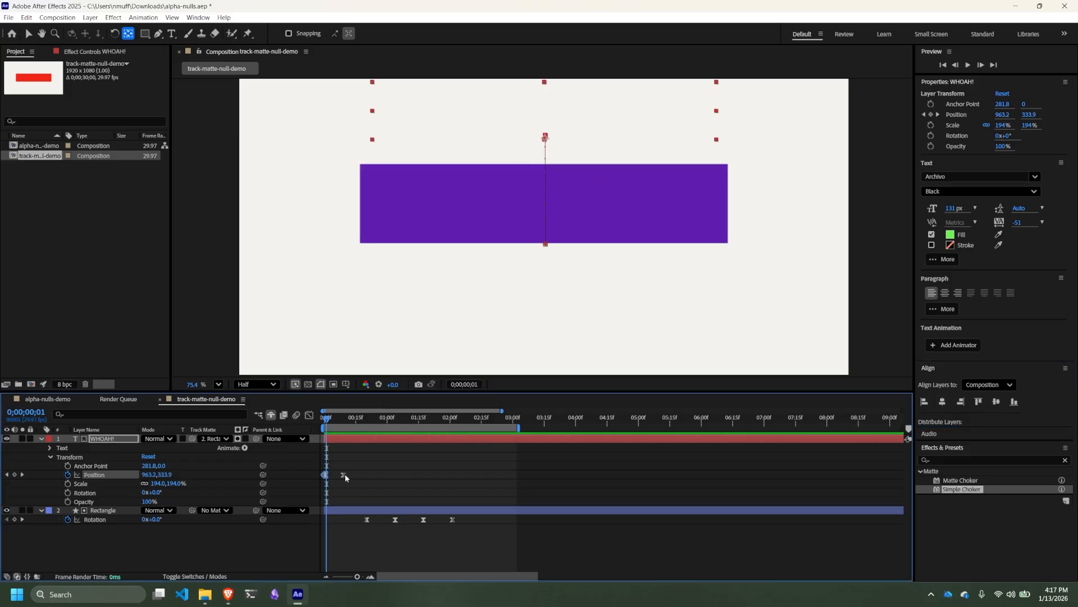
pyautogui.press('space')
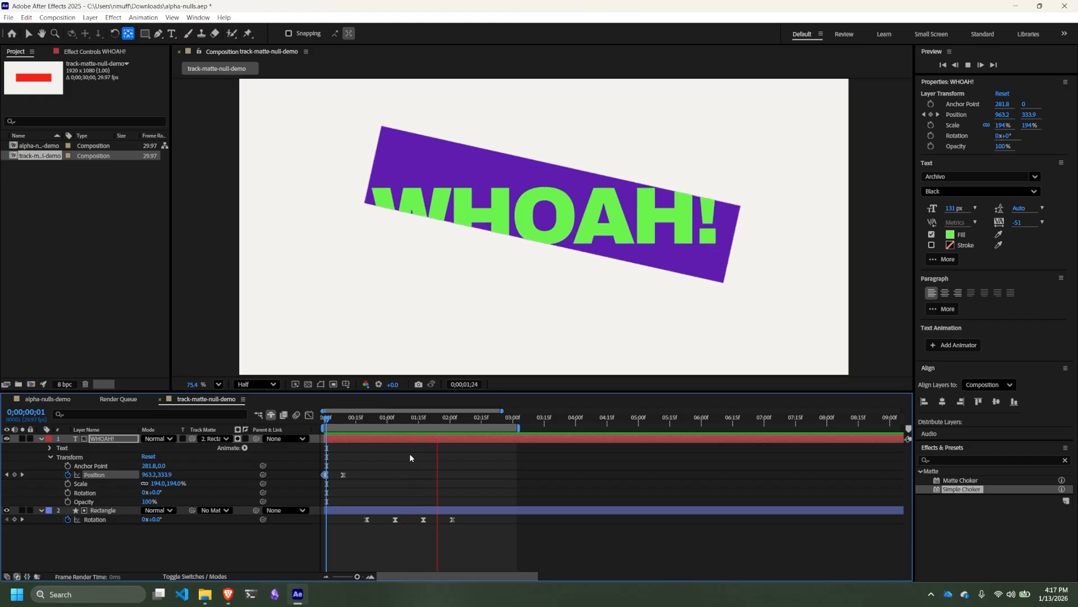
# - Copy the rectangle's four rotation keyframes and paste them onto the WHOAH! text's rotation starting at 0;00;00;20
pyautogui.click(91, 520)
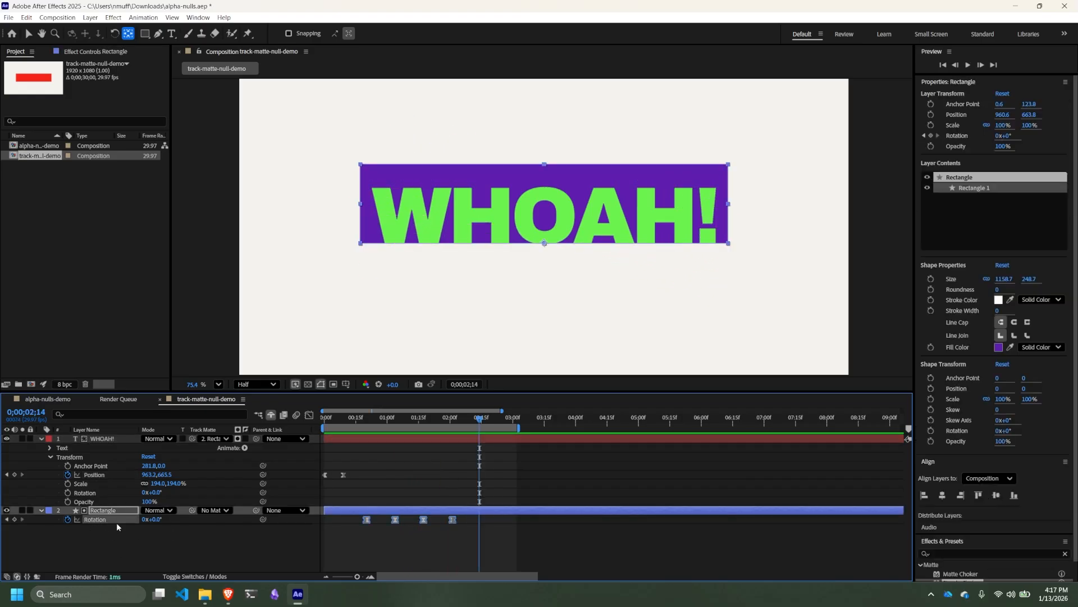
pyautogui.click(450, 543)
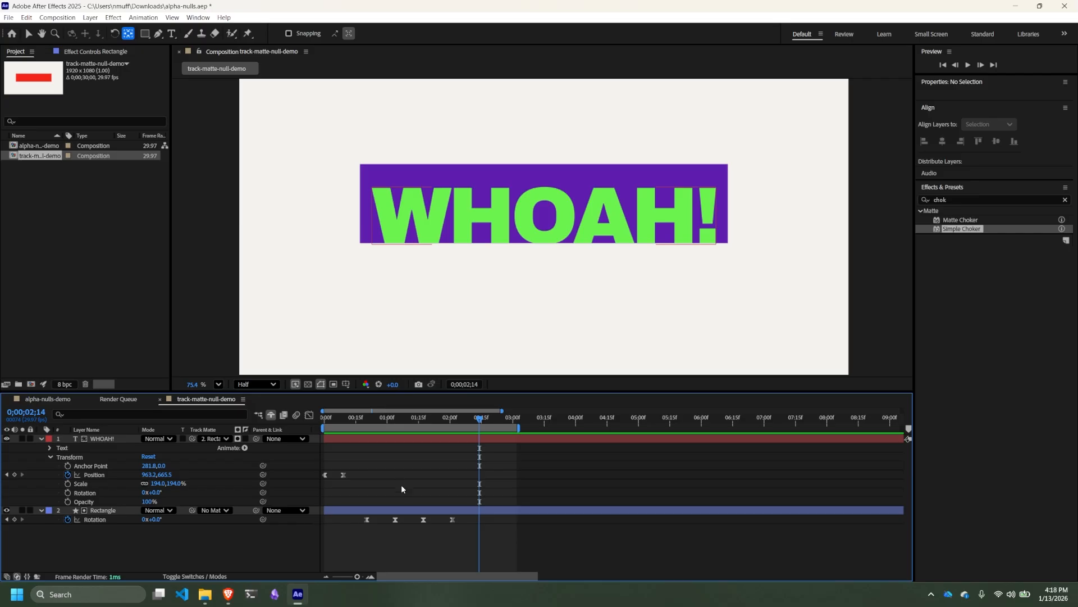
pyautogui.press('pageup')
pyautogui.press('pageup')
pyautogui.press('pageup')
pyautogui.press('pageup')
pyautogui.press('pageup')
pyautogui.press('pageup')
pyautogui.press('pageup')
pyautogui.press('pageup')
pyautogui.press('pageup')
pyautogui.press('pageup')
pyautogui.press('pageup')
pyautogui.press('pageup')
pyautogui.press('pageup')
pyautogui.press('pageup')
pyautogui.press('pageup')
pyautogui.press('pageup')
pyautogui.press('pageup')
pyautogui.press('pageup')
pyautogui.press('pageup')
pyautogui.press('pageup')
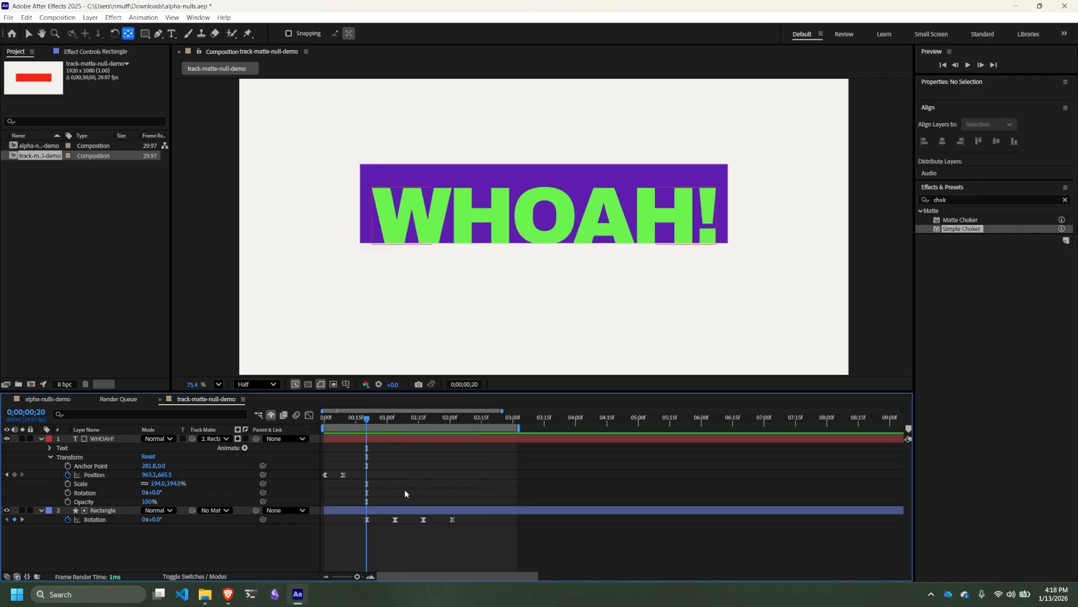
pyautogui.moveTo(476, 517); pyautogui.dragTo(365, 521)
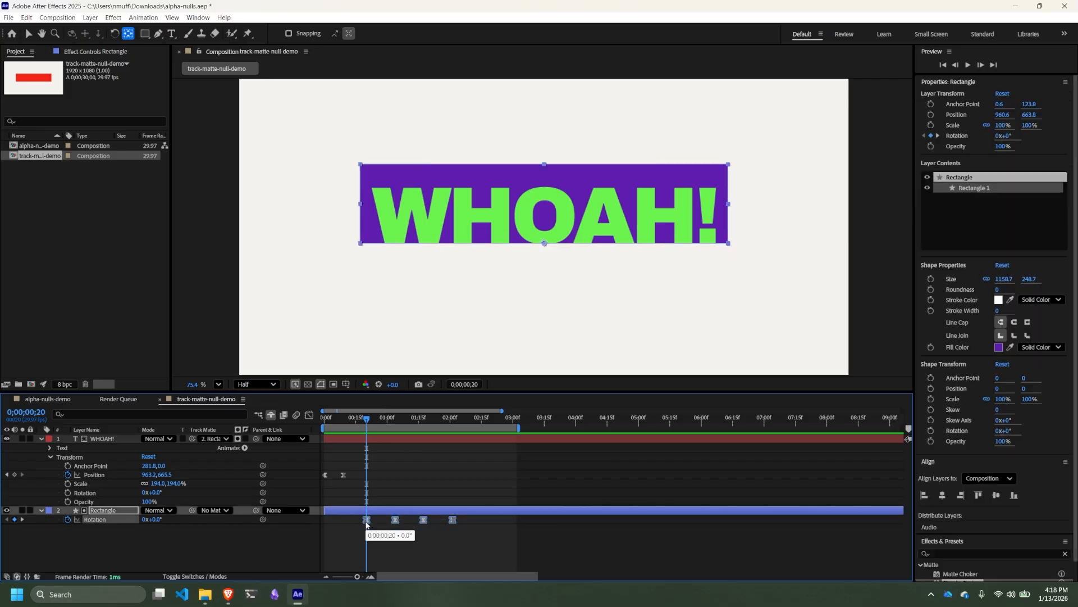
pyautogui.click(86, 493)
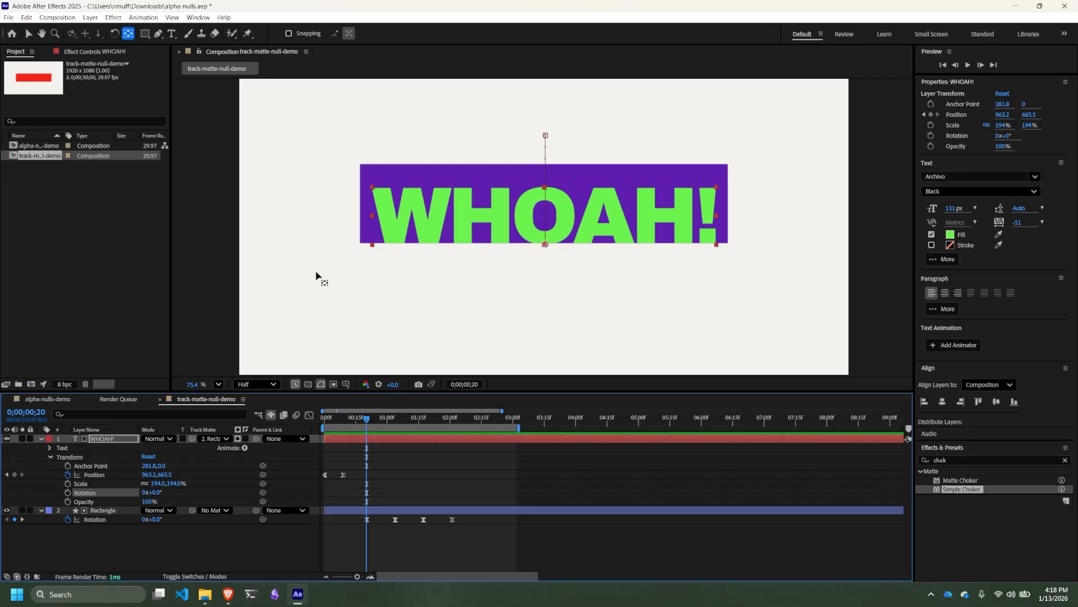
pyautogui.hotkey('ctrl', 'v')
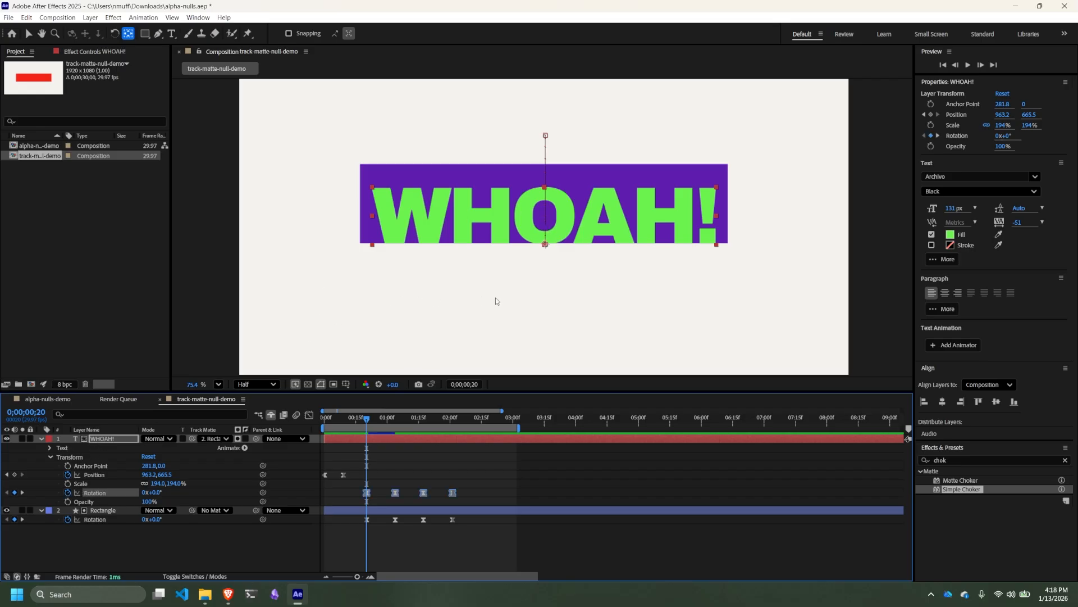
# - Preview the text and rectangle tilting together, ending back at the first rotation keyframe, 0;00;00;20
pyautogui.press('space')
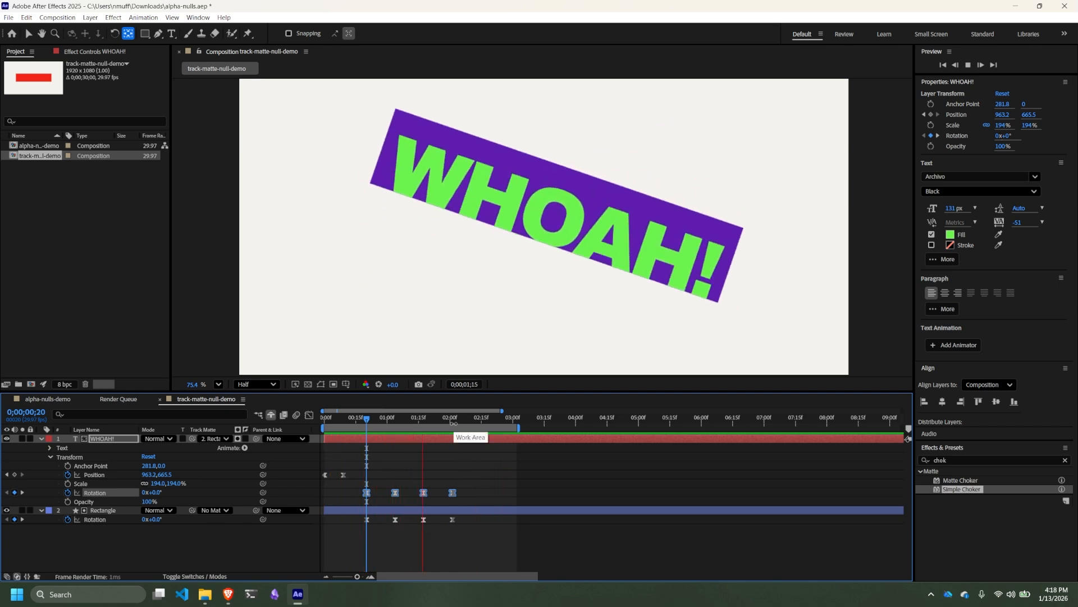
pyautogui.press('space')
pyautogui.press('j')
pyautogui.press('j')
pyautogui.press('j')
pyautogui.press('j')
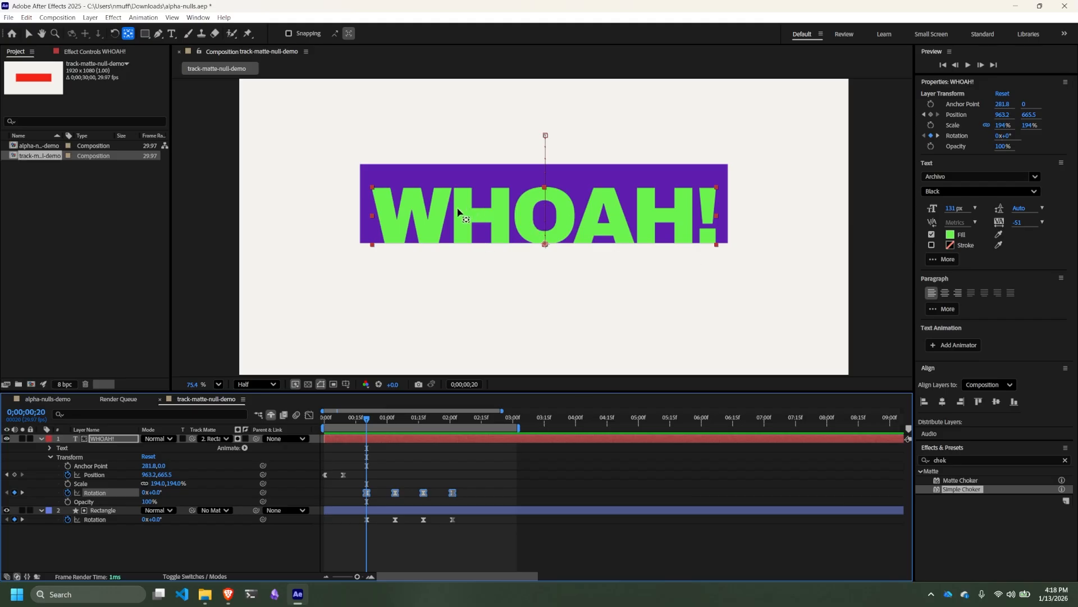
# - Time-reverse the four rotation keyframes of the WHOAH! text layer
pyautogui.moveTo(470, 492); pyautogui.dragTo(363, 498)
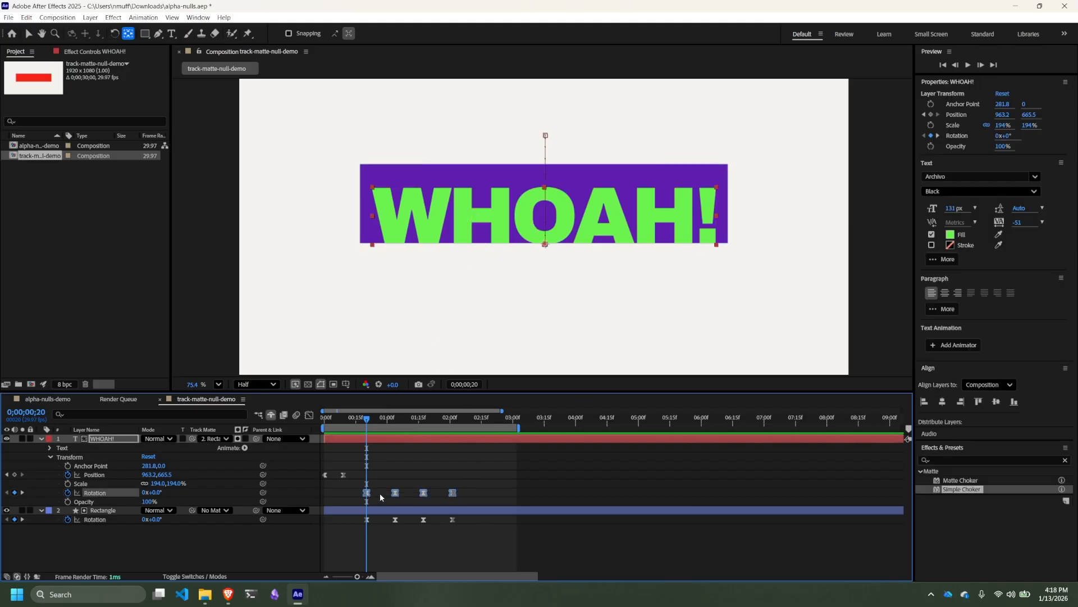
pyautogui.rightClick(423, 494)
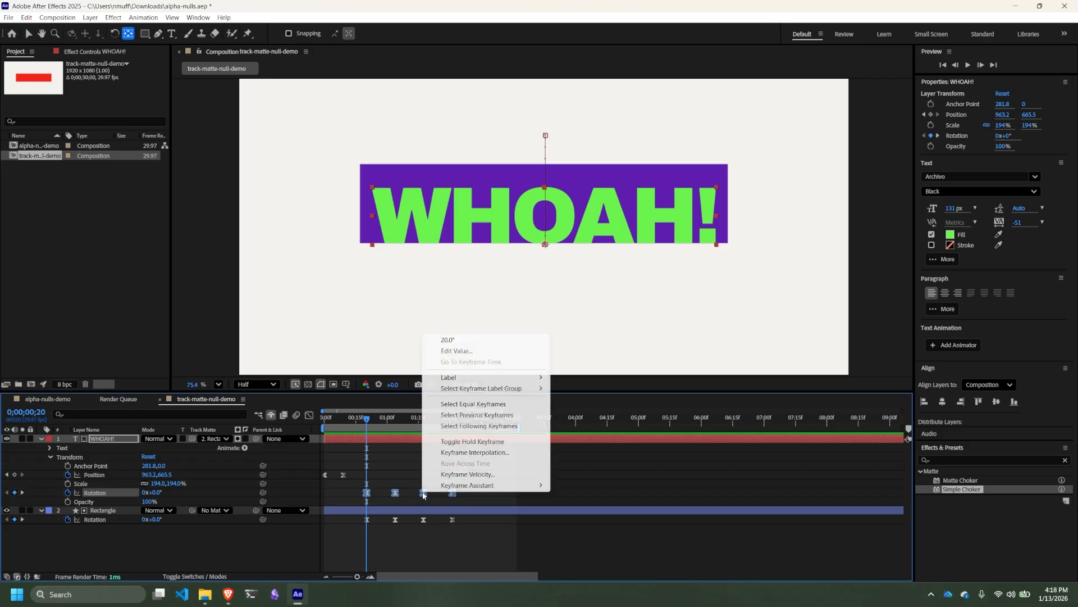
pyautogui.moveTo(438, 487)
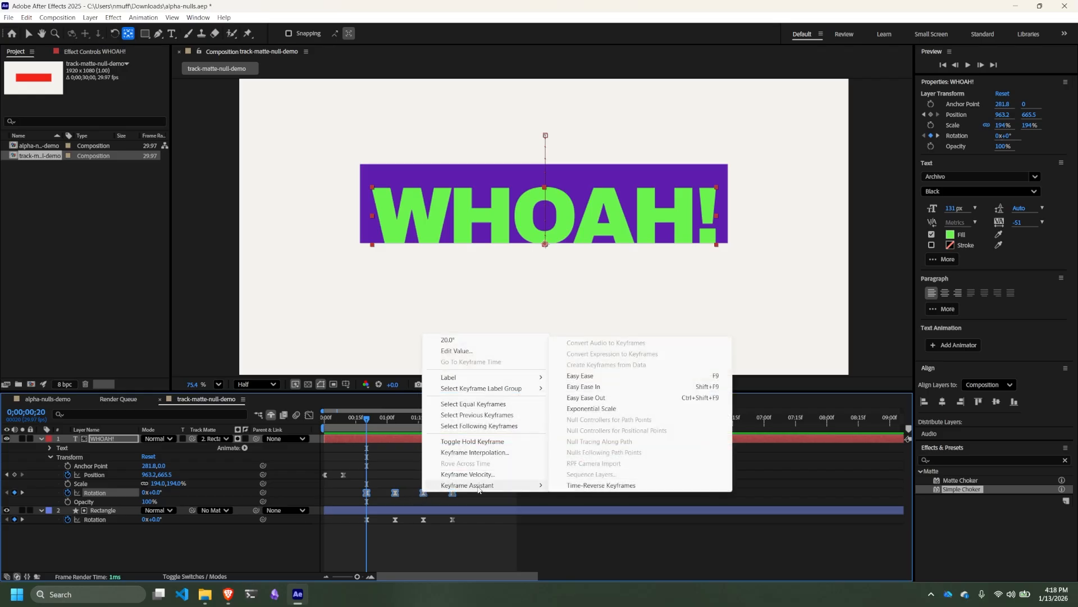
pyautogui.click(596, 487)
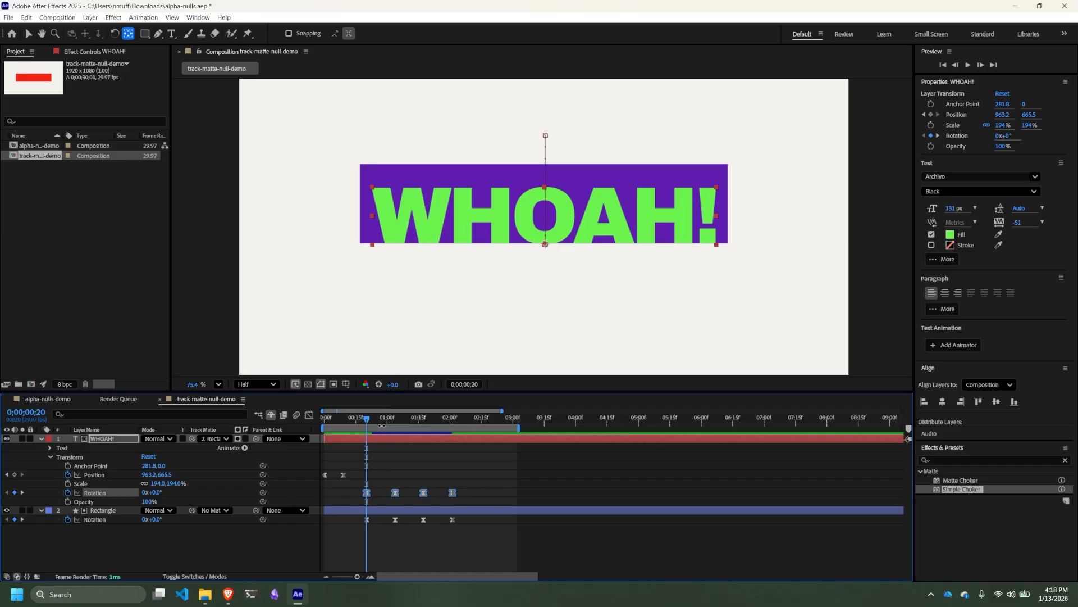
# - Preview the combined rotation and extend the end of the work area to about 0;00;04;04
pyautogui.press('space')
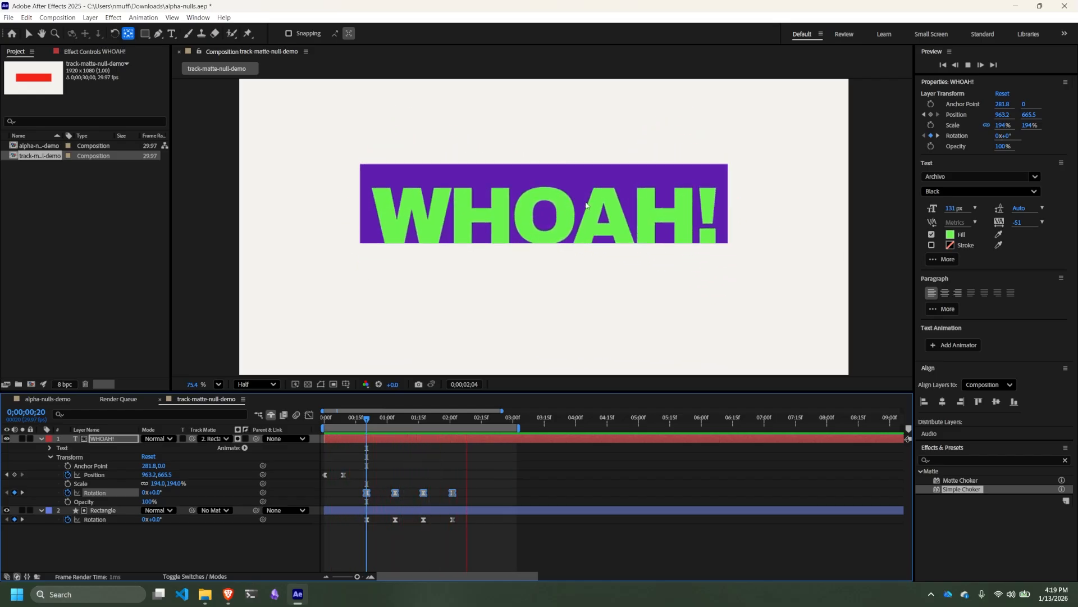
pyautogui.press('space')
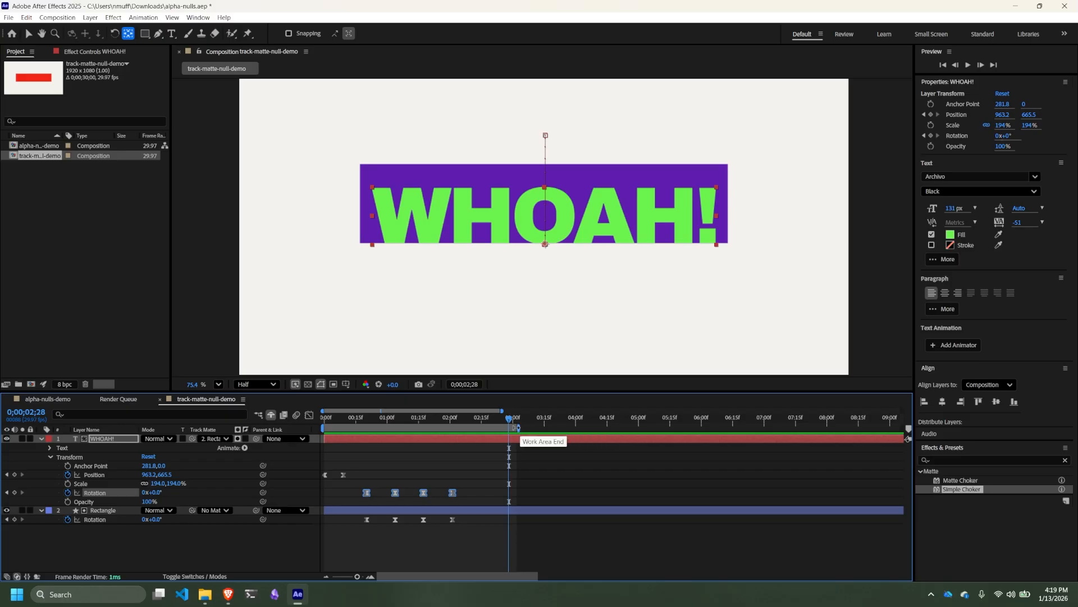
pyautogui.moveTo(518, 428); pyautogui.dragTo(580, 428)
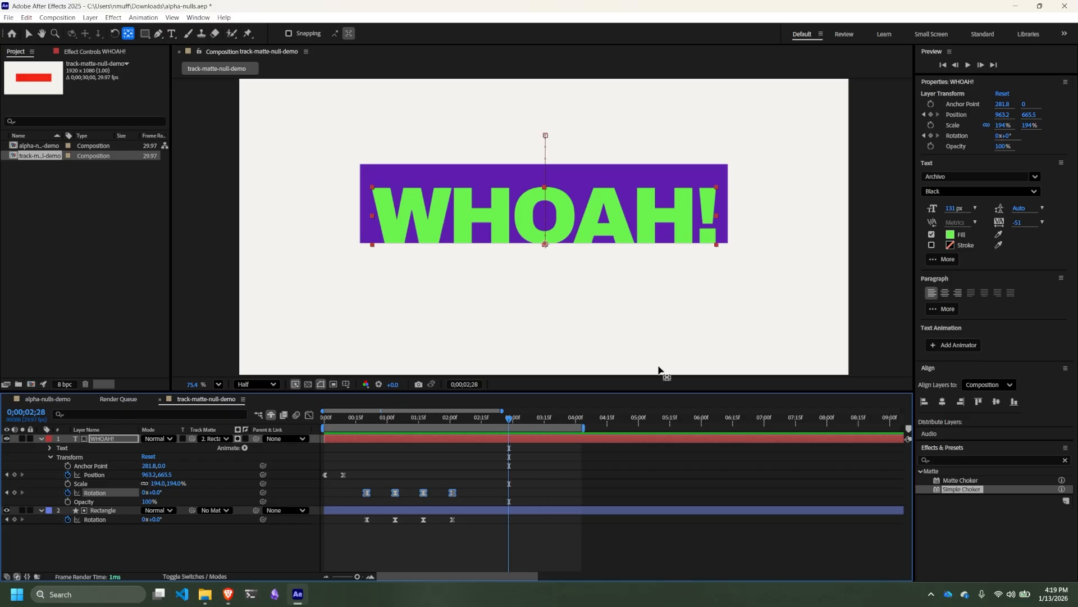
# - Collapse the expanded properties of the WHOAH! text and Rectangle layers in the timeline and deselect everything
pyautogui.click(573, 307)
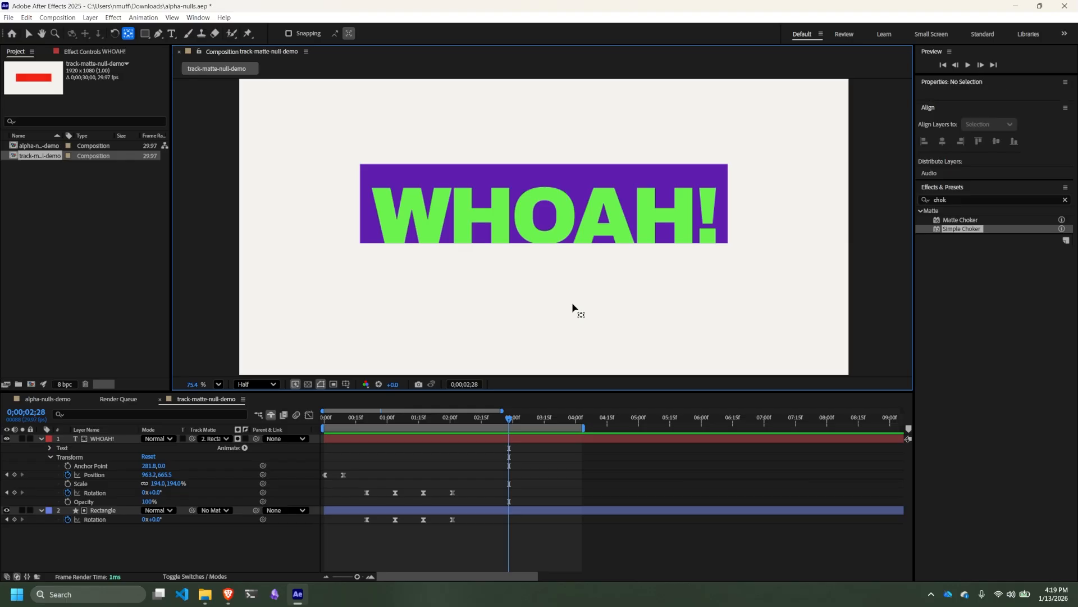
pyautogui.scroll(-2, 665, 266)
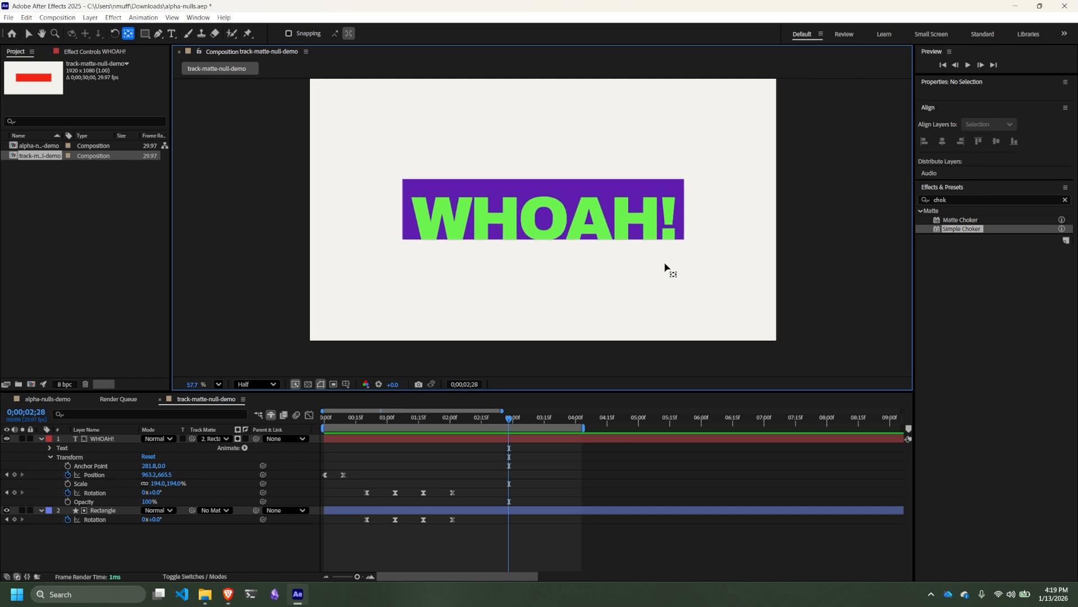
pyautogui.moveTo(799, 212)
pyautogui.mouseDown()
pyautogui.moveTo(797, 241)
pyautogui.moveTo(797, 229)
pyautogui.mouseUp()
pyautogui.press('y')
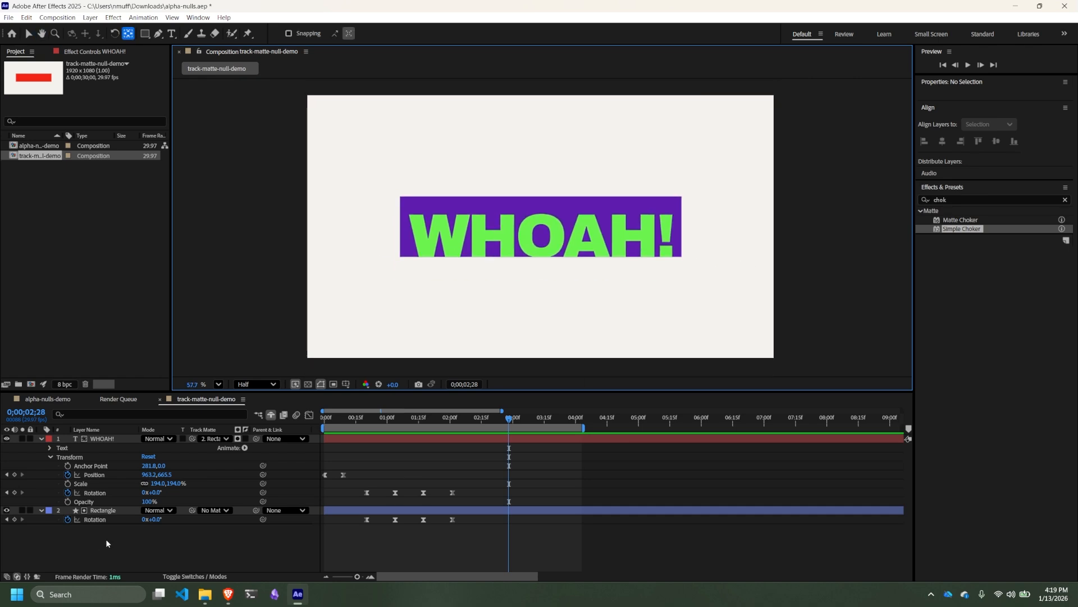
pyautogui.click(105, 538)
pyautogui.click(98, 440)
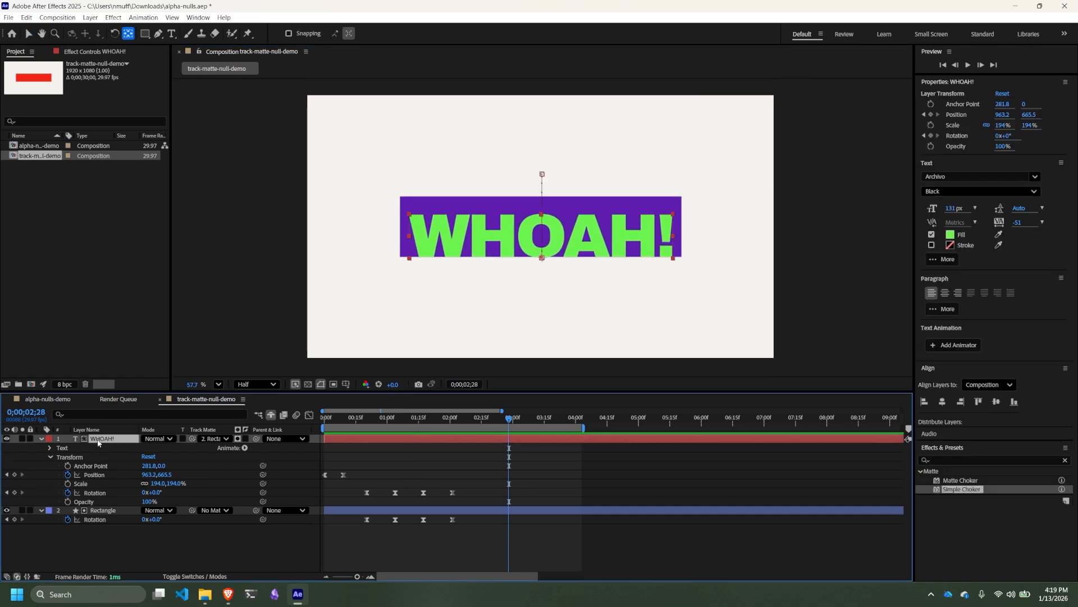
pyautogui.press('u')
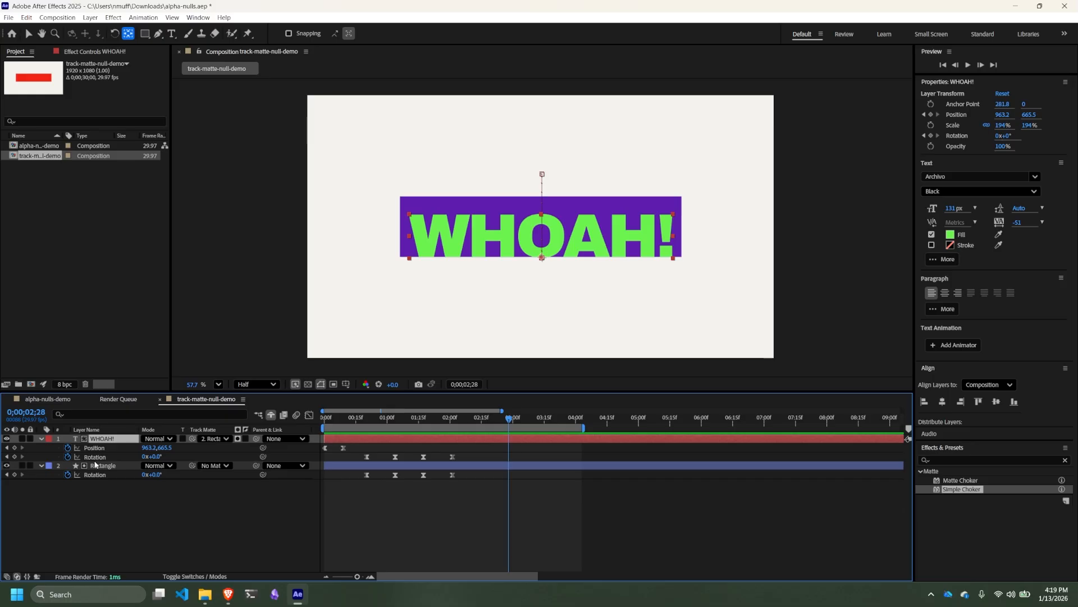
pyautogui.press('u')
pyautogui.click(103, 450)
pyautogui.press('u')
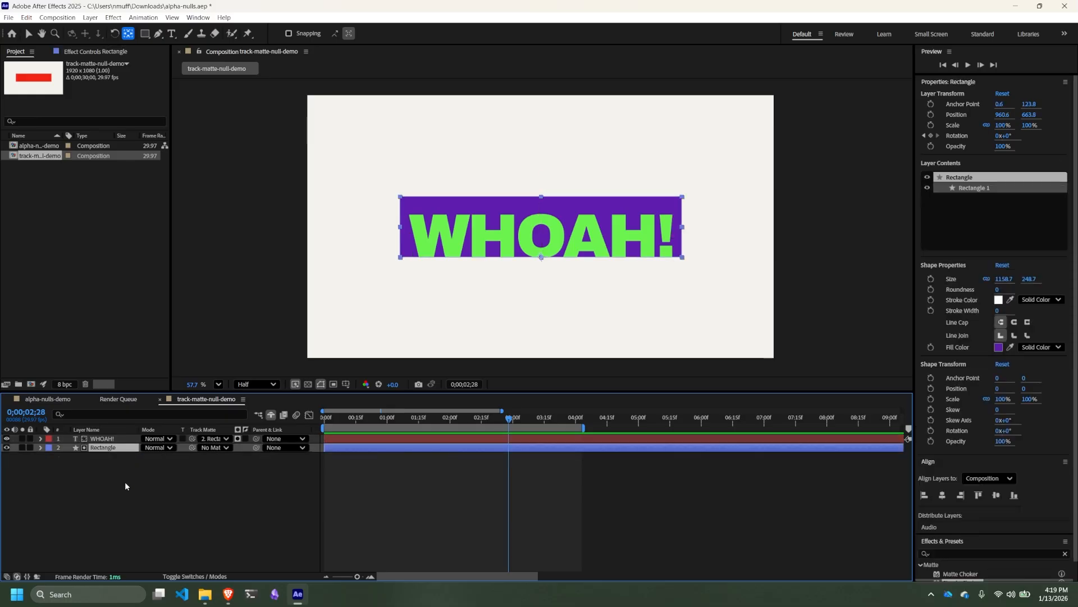
pyautogui.click(128, 476)
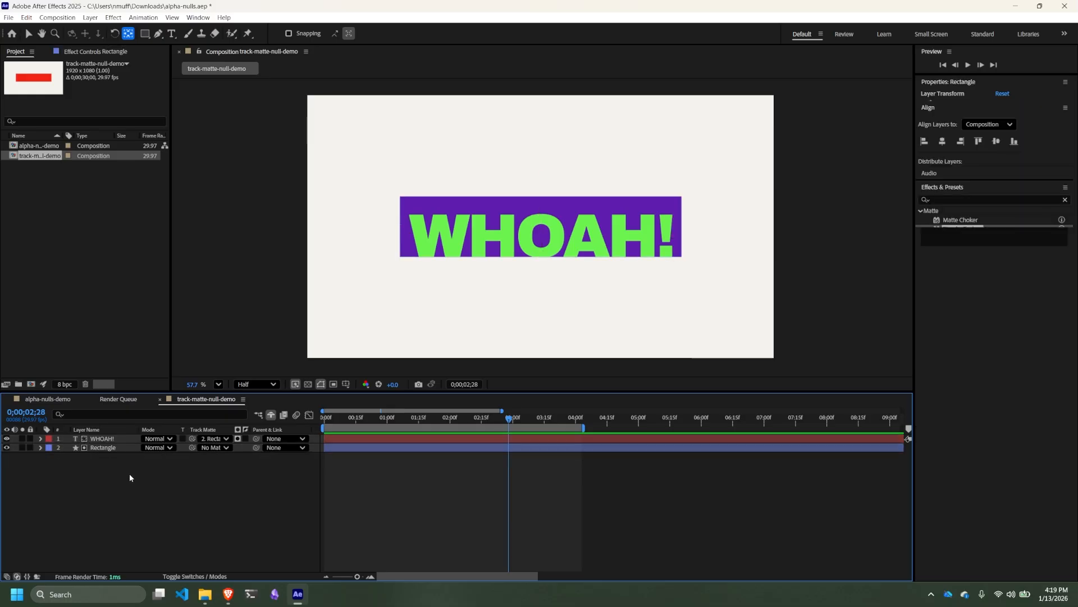
# - Add a new null object to the track-matte-null-demo composition
pyautogui.rightClick(95, 467)
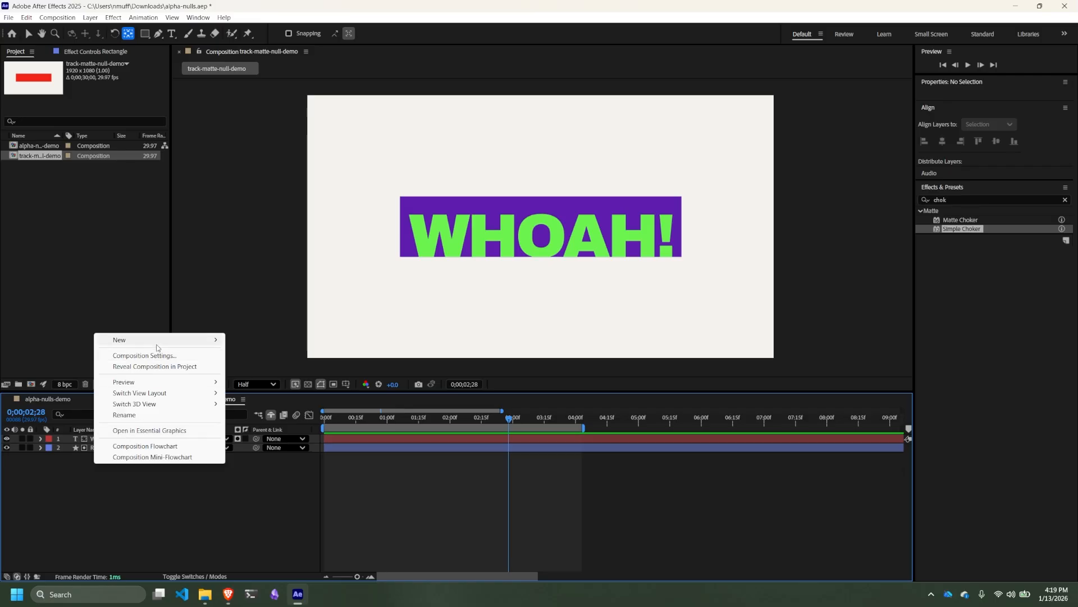
pyautogui.moveTo(159, 340)
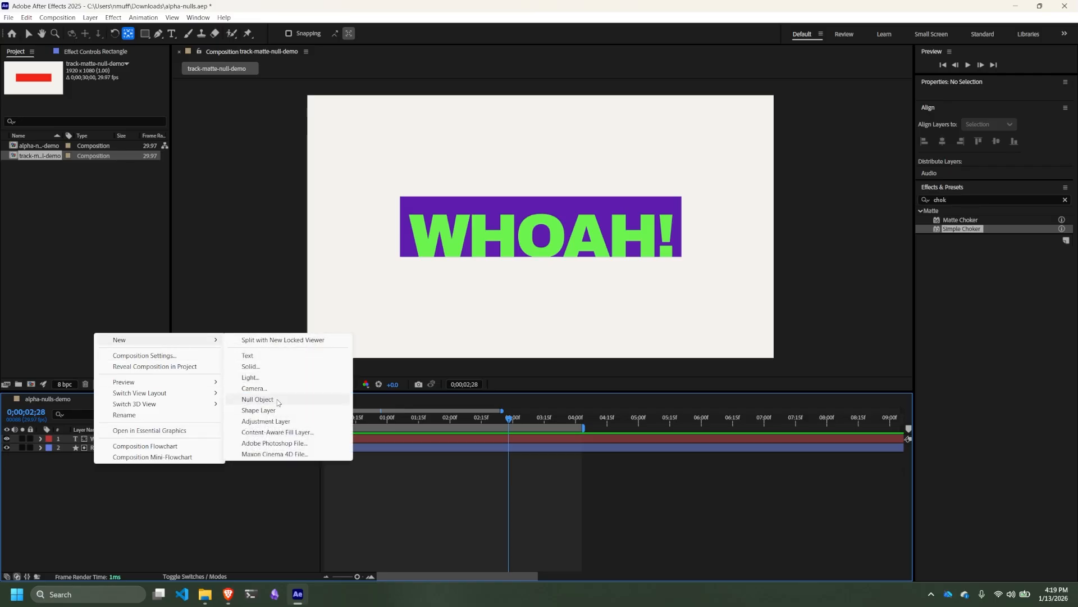
pyautogui.click(257, 400)
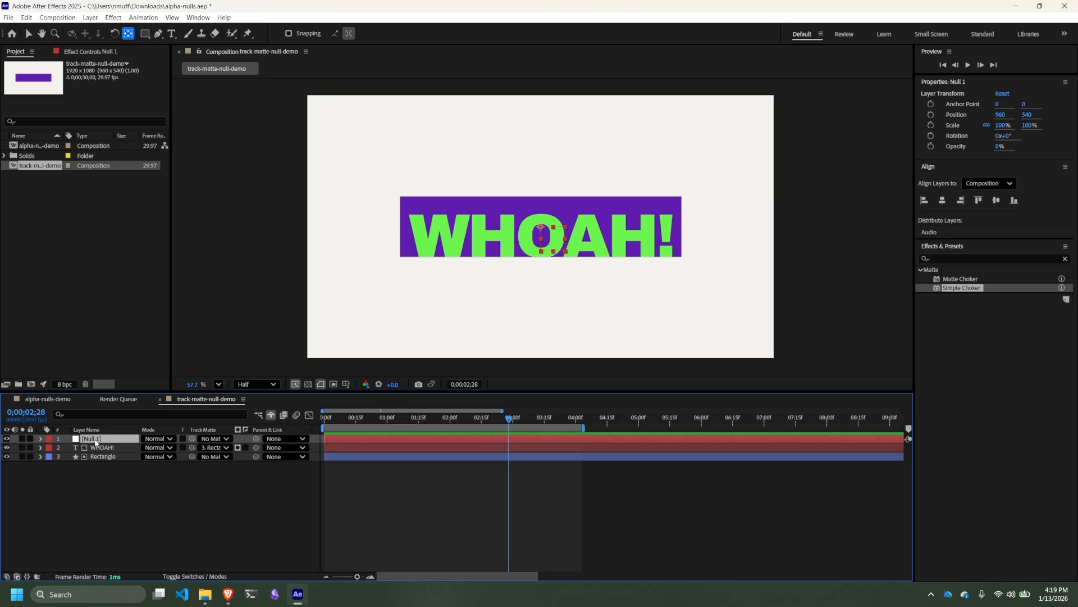
pyautogui.scroll(1, 527, 282)
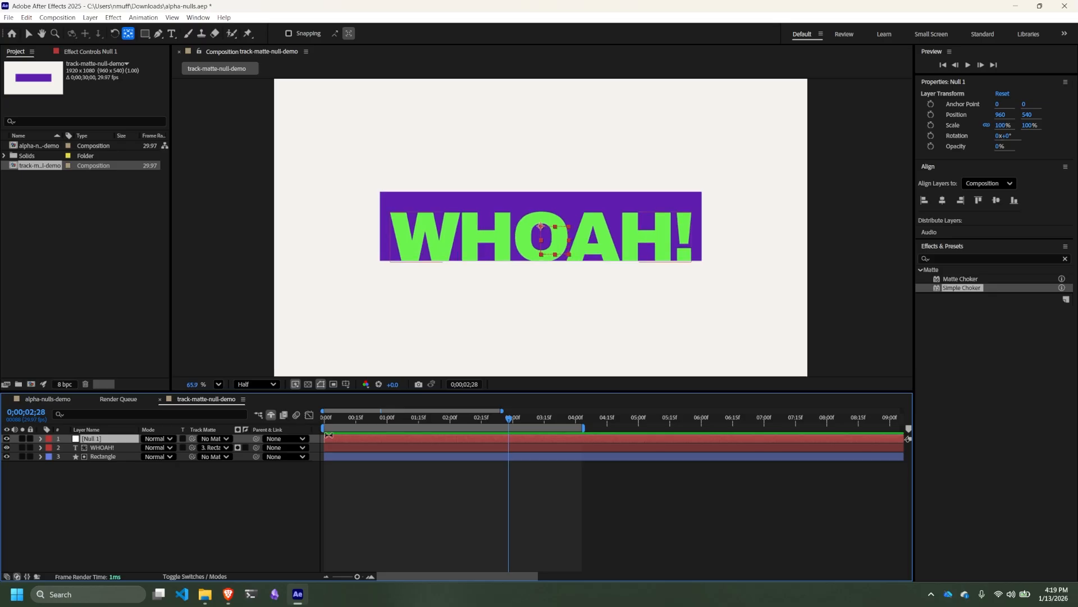
# - Expand the null's transform properties and the text and rectangle layers, and separate the null's position into X and Y dimensions
pyautogui.click(103, 451)
pyautogui.click(118, 456)
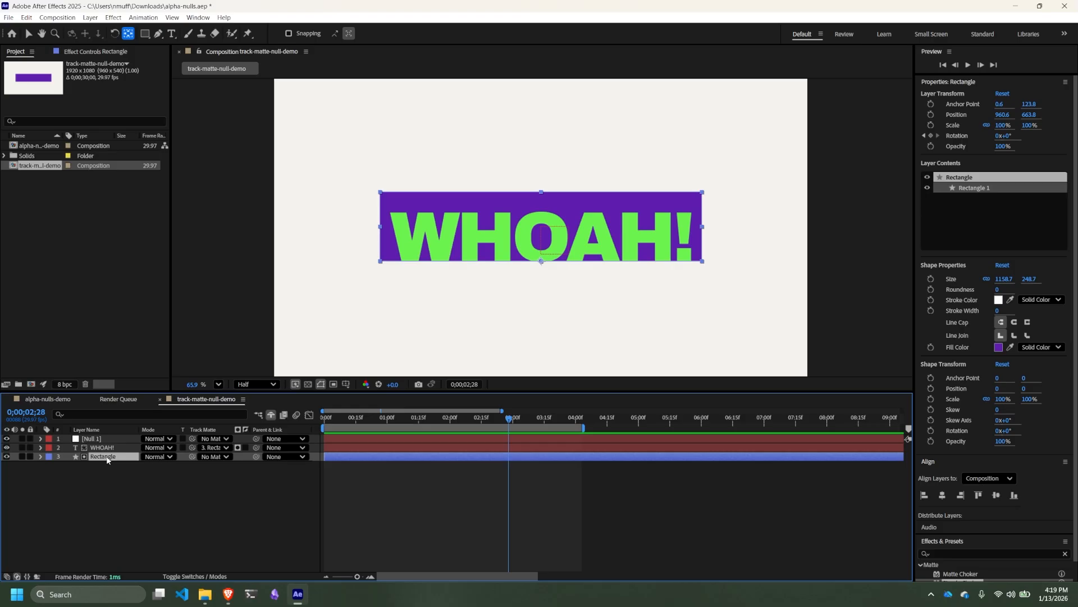
pyautogui.click(100, 438)
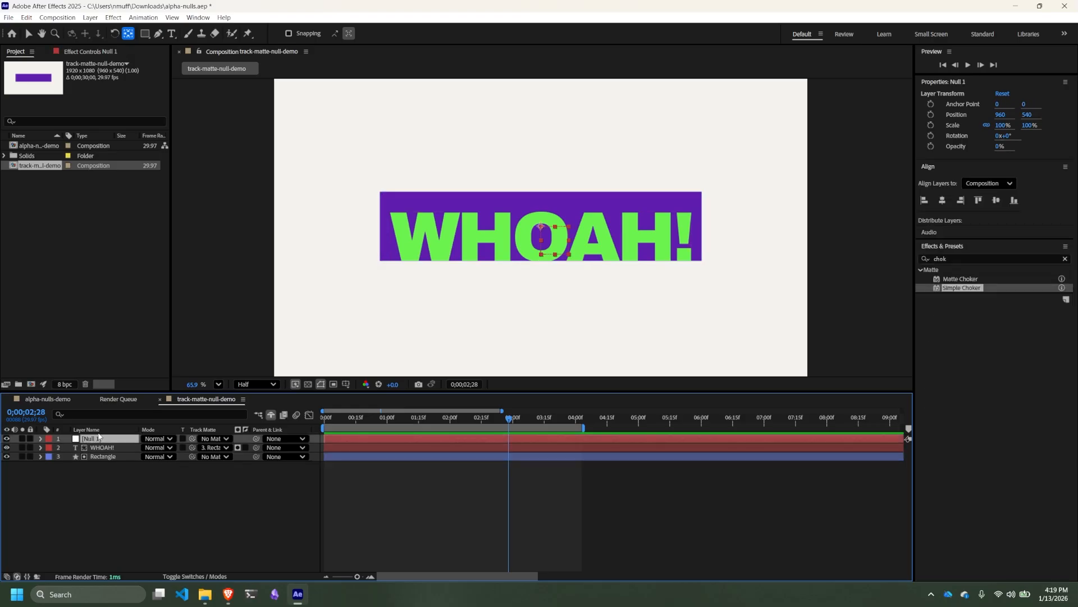
pyautogui.click(39, 438)
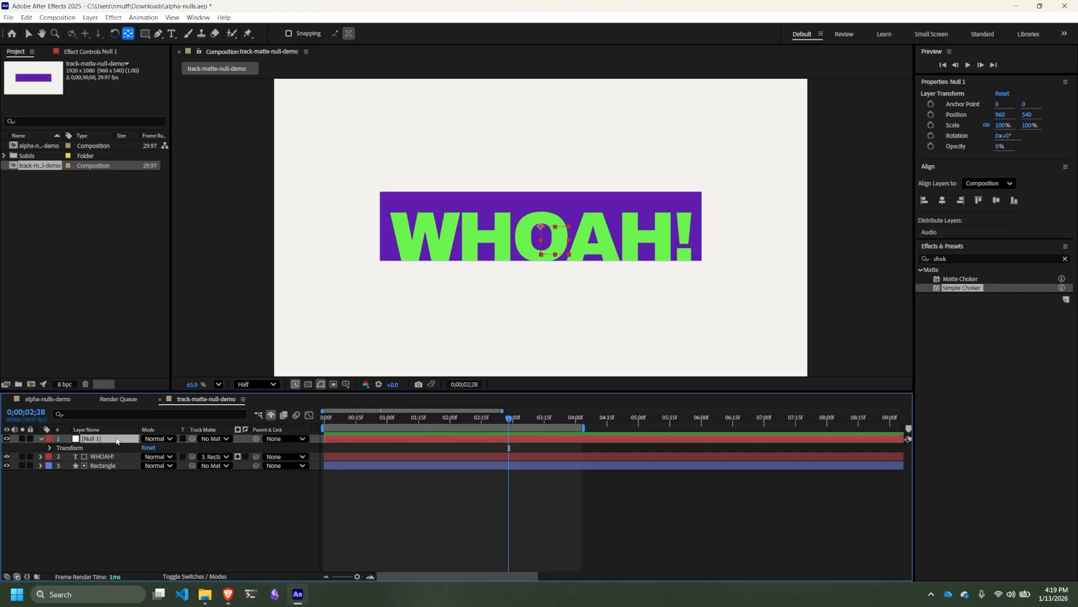
pyautogui.click(39, 456)
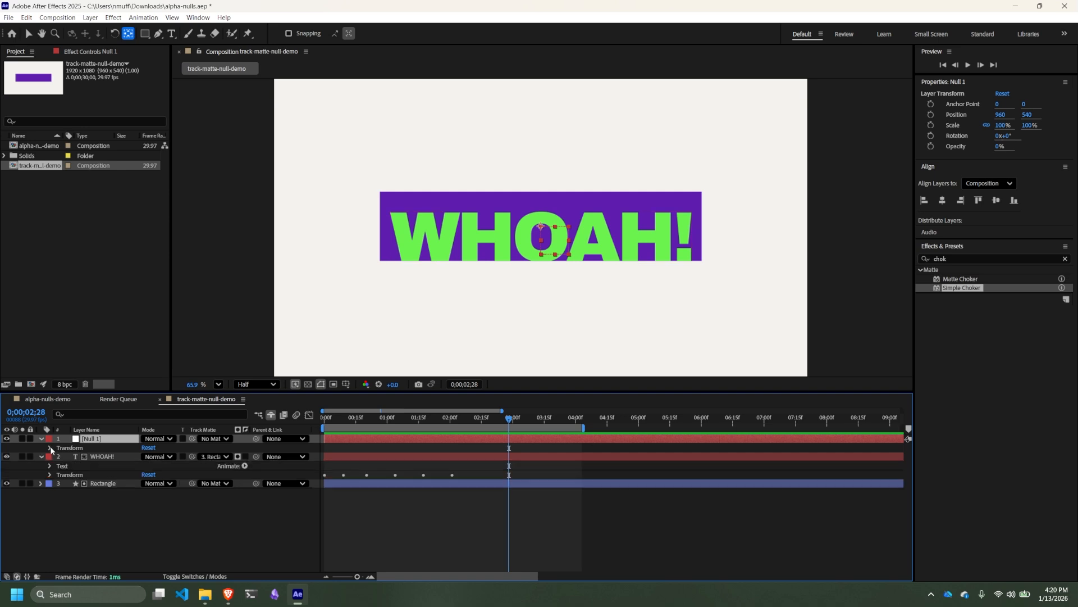
pyautogui.click(50, 447)
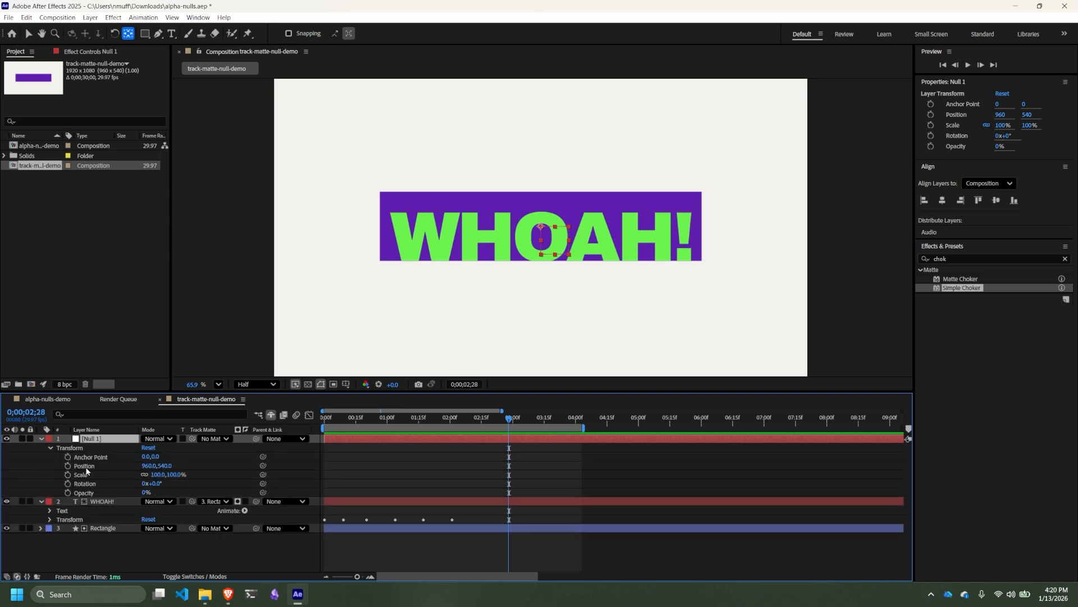
pyautogui.click(40, 528)
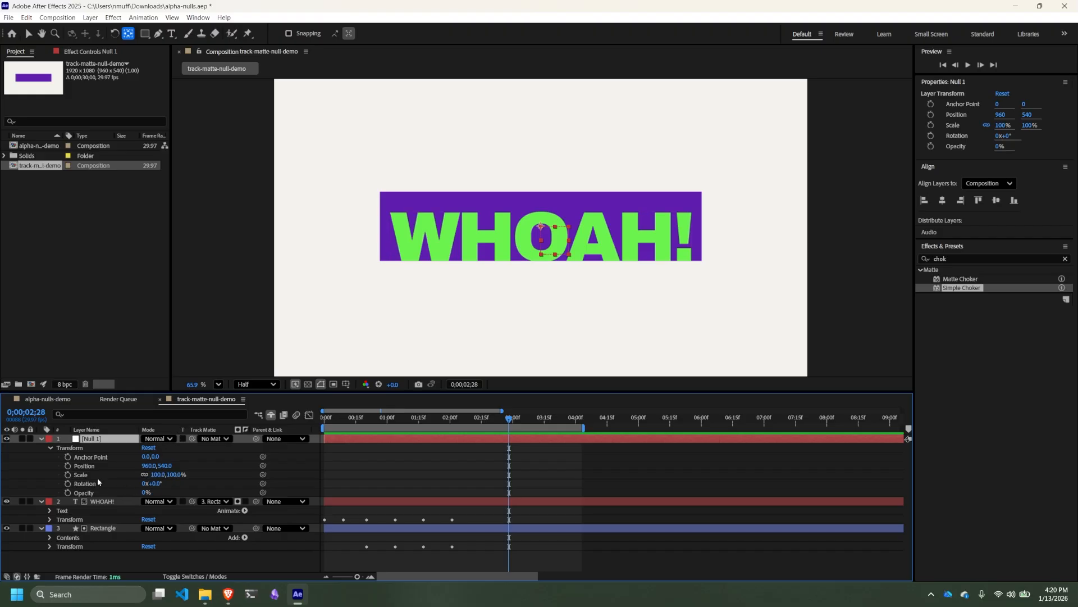
pyautogui.rightClick(156, 469)
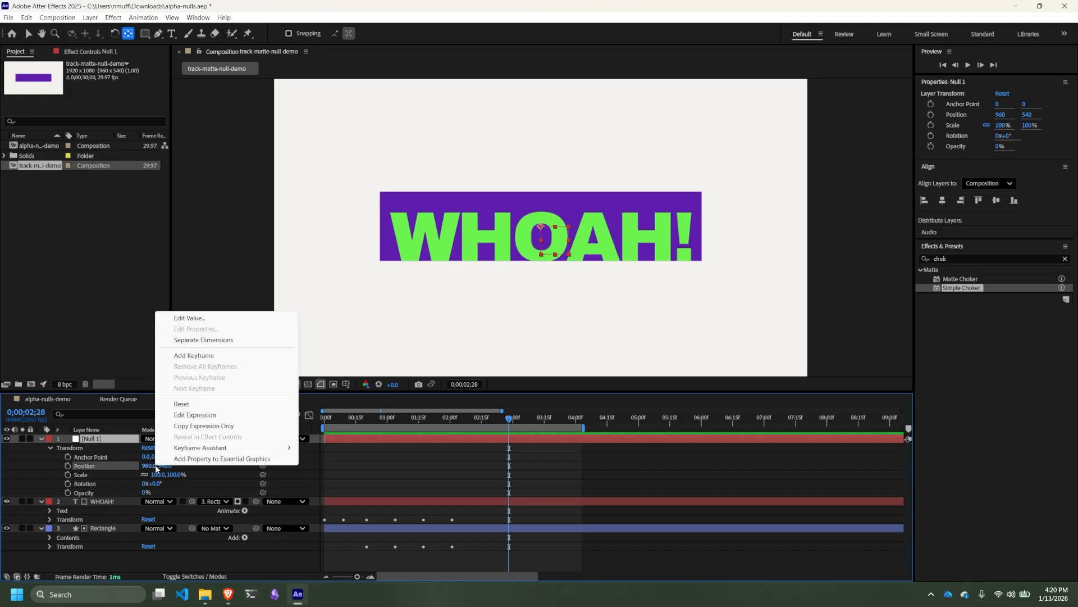
pyautogui.click(203, 340)
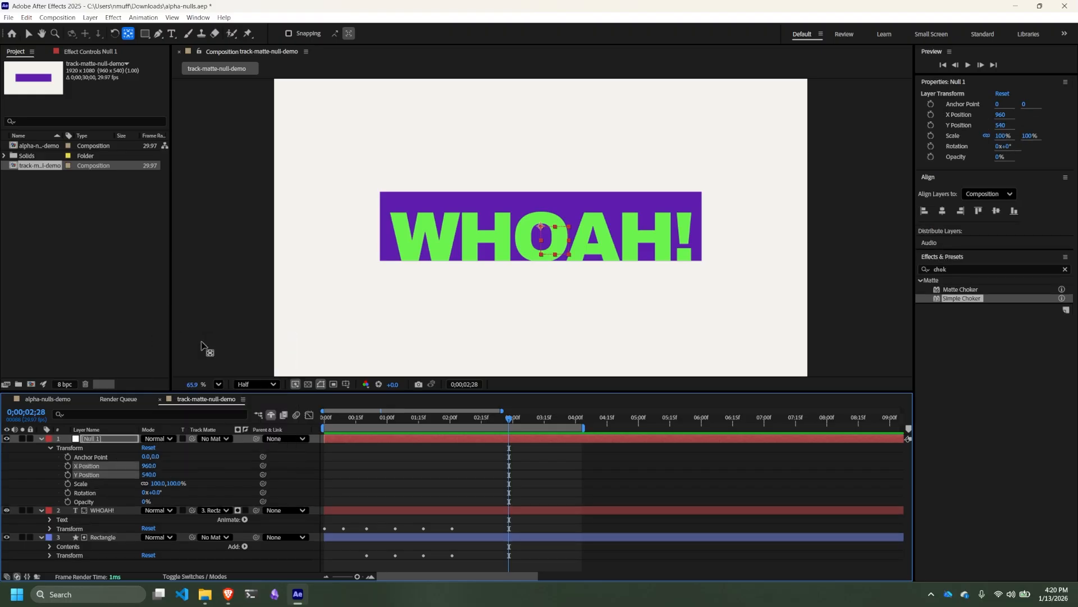
# - Reveal the WHOAH! text layer's position and separate it into X and Y dimensions
pyautogui.click(100, 510)
pyautogui.press('p')
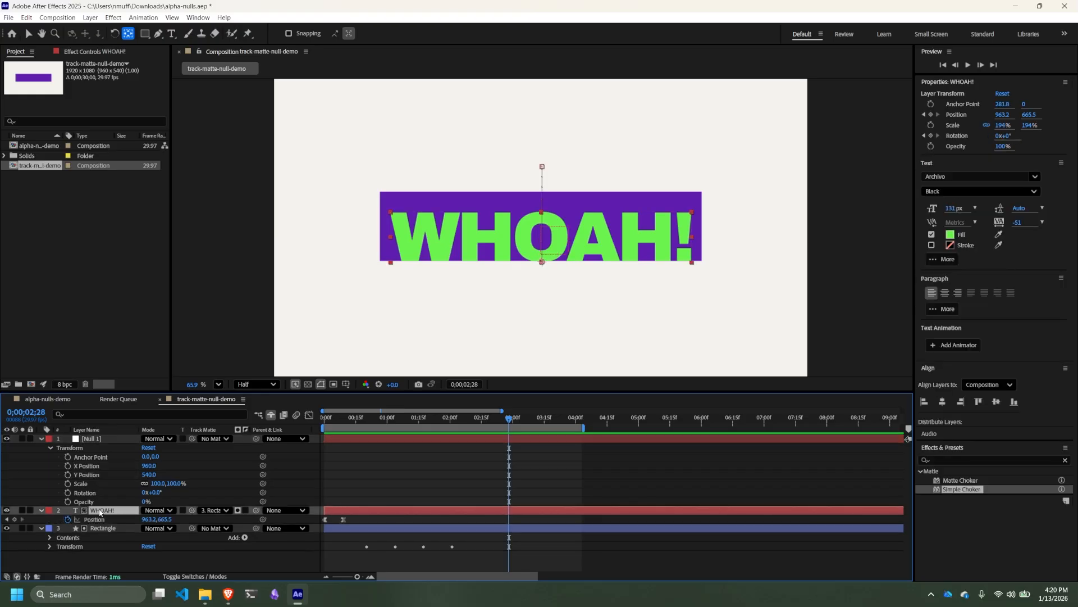
pyautogui.rightClick(160, 519)
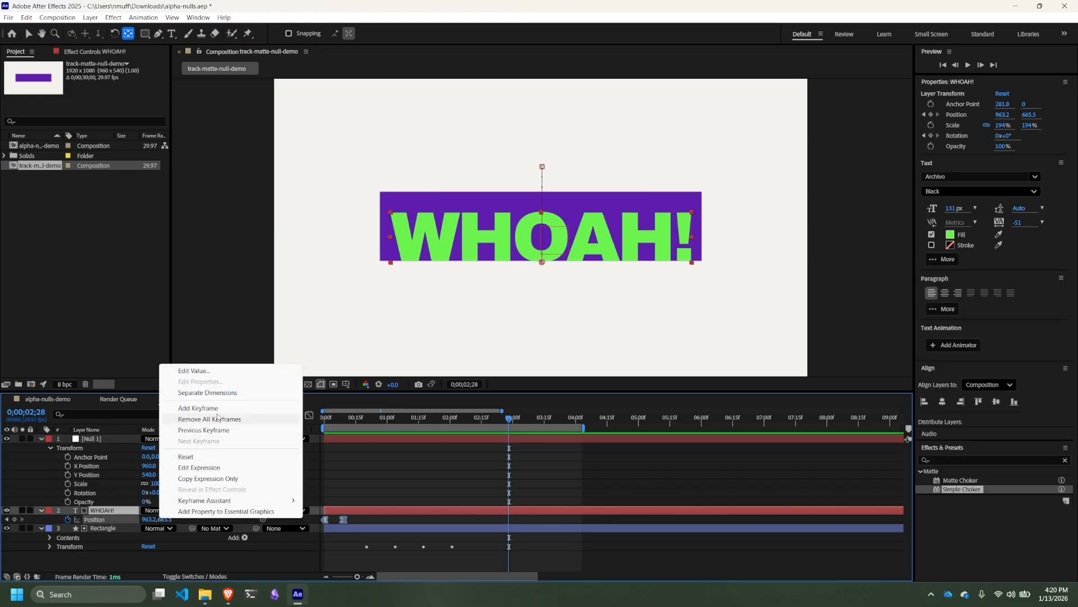
pyautogui.click(221, 393)
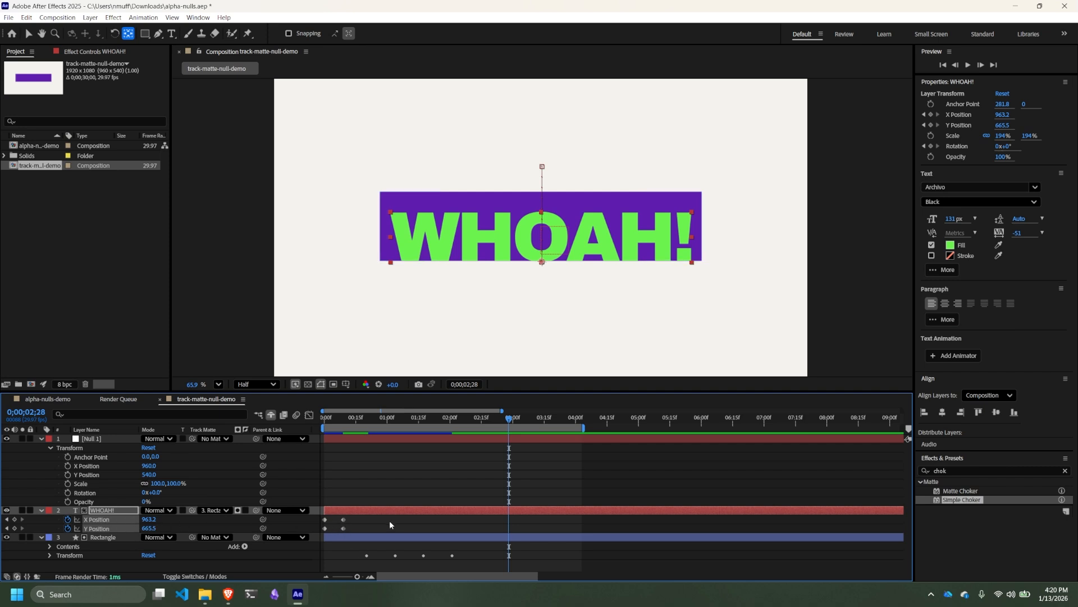
# - Preview the text and rectangle animation from 0;00;00;00 and return the playhead to the first frame
pyautogui.moveTo(382, 419); pyautogui.dragTo(291, 427)
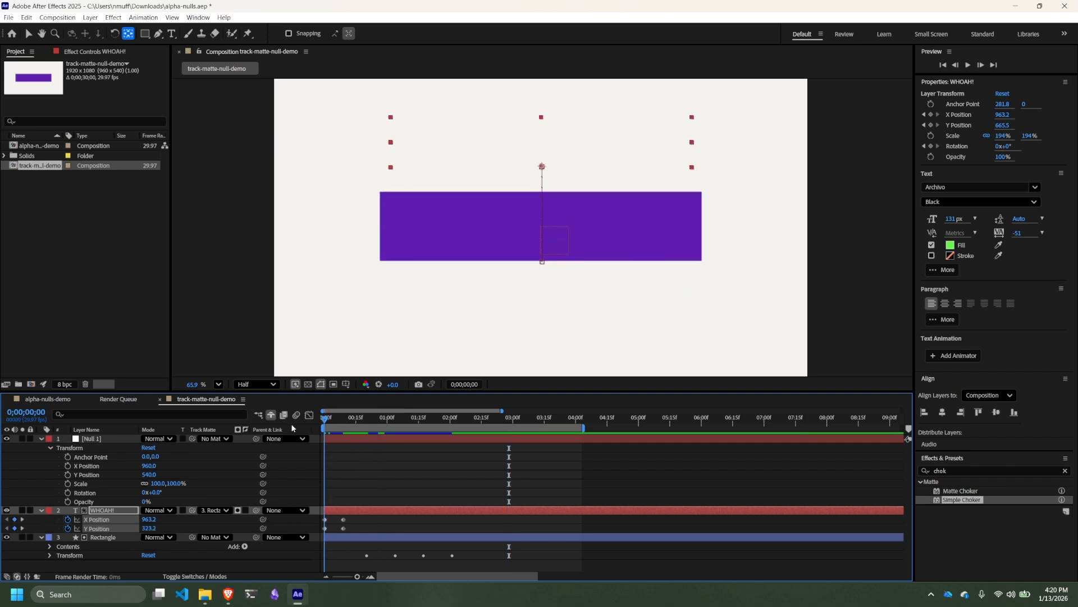
pyautogui.press('space')
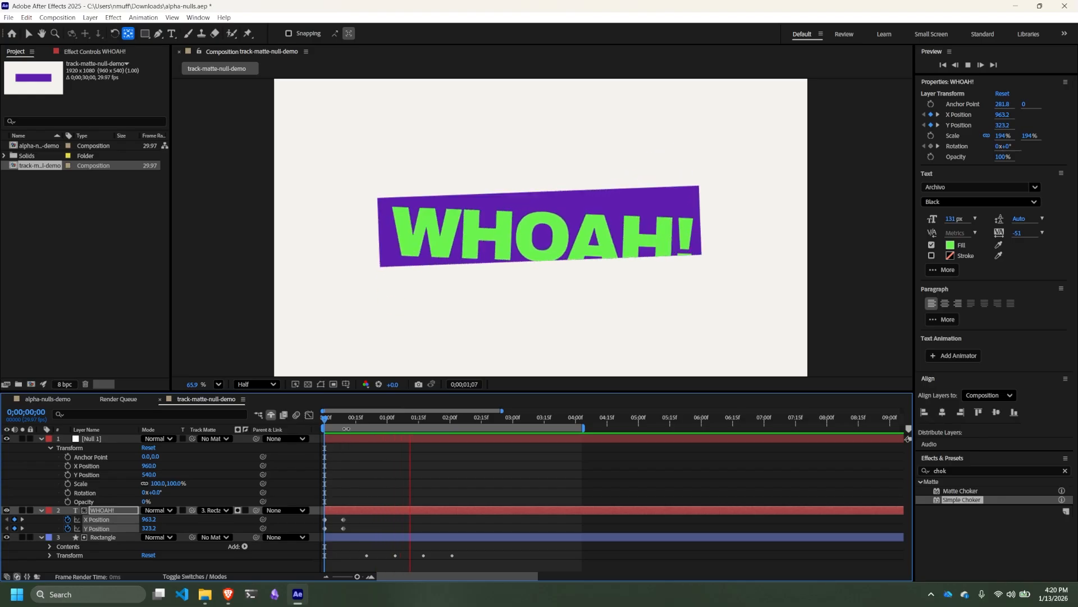
pyautogui.press('space')
pyautogui.moveTo(403, 418); pyautogui.dragTo(324, 423)
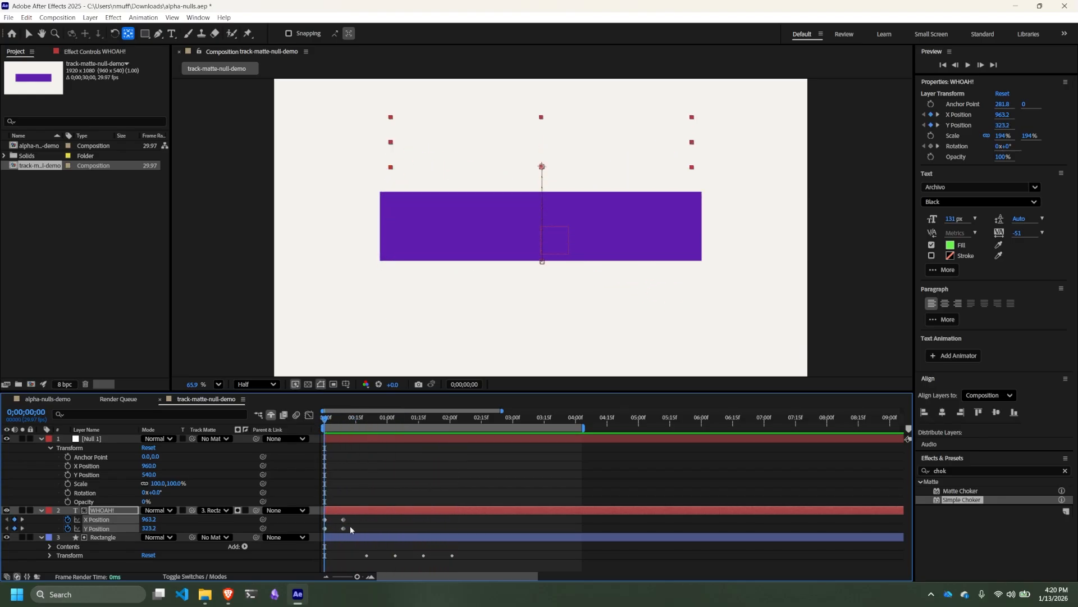
# - Remove the WHOAH! text's two X Position keyframes, keeping those on Y Position, and preview the animation
pyautogui.click(357, 516)
pyautogui.click(308, 518)
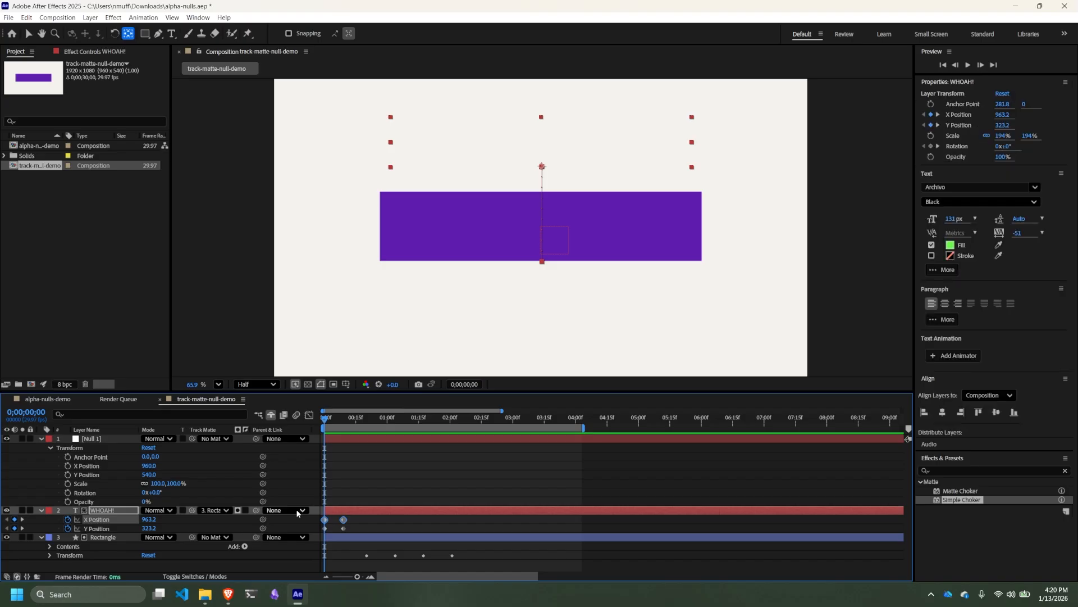
pyautogui.press('space')
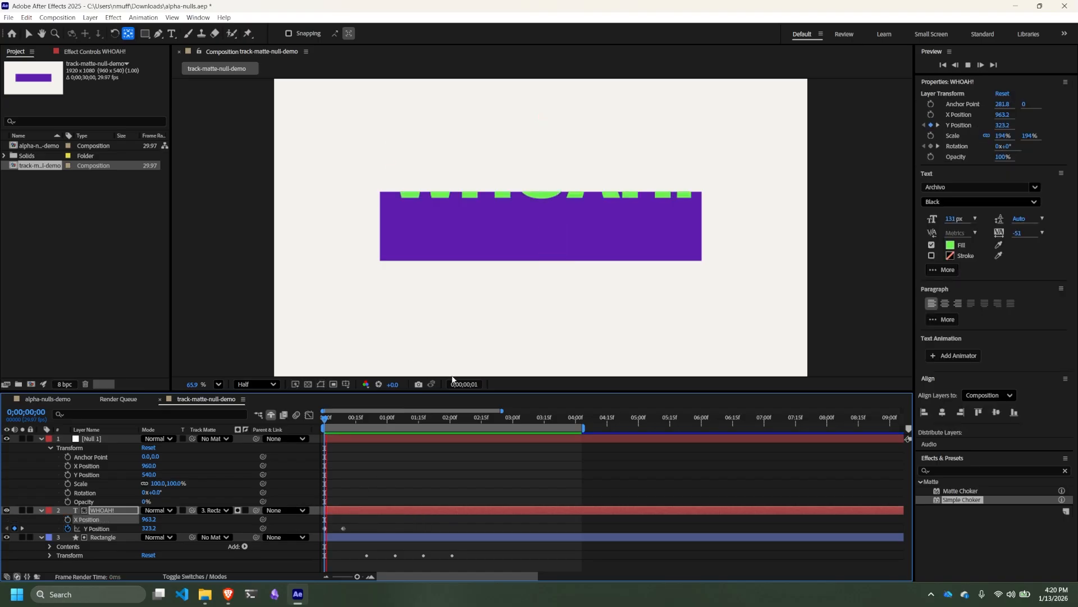
# - Reveal the Rectangle layer's position and separate it into X and Y dimensions
pyautogui.click(101, 541)
pyautogui.press('p')
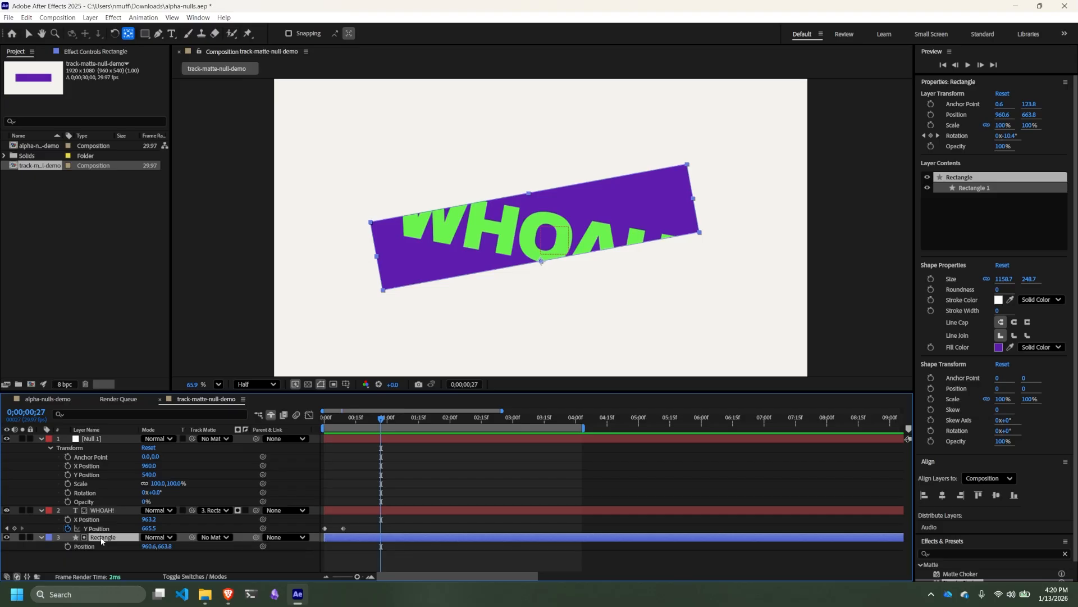
pyautogui.rightClick(162, 546)
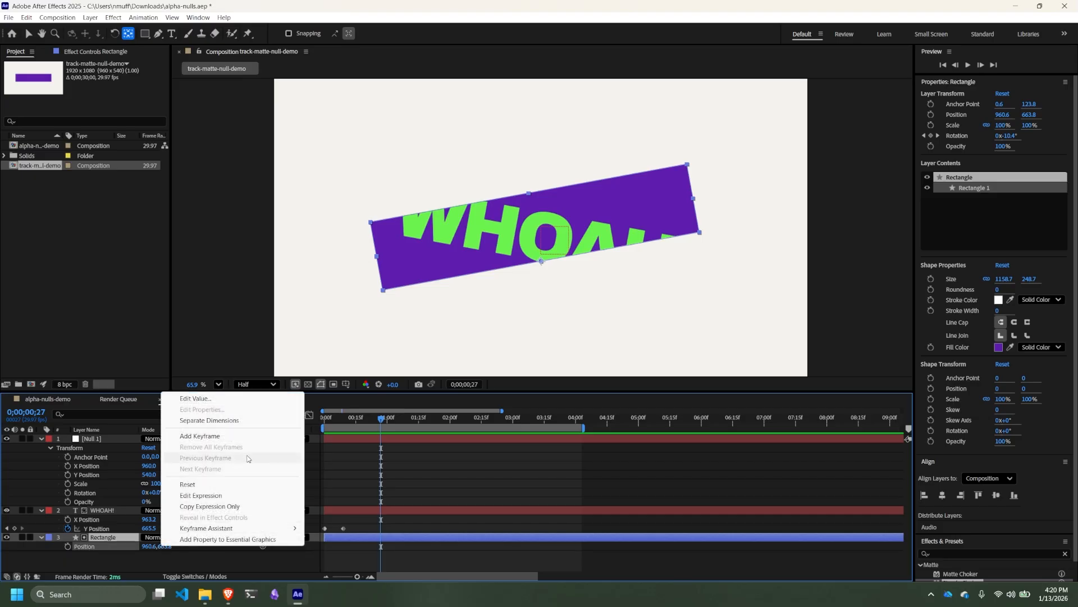
pyautogui.click(243, 421)
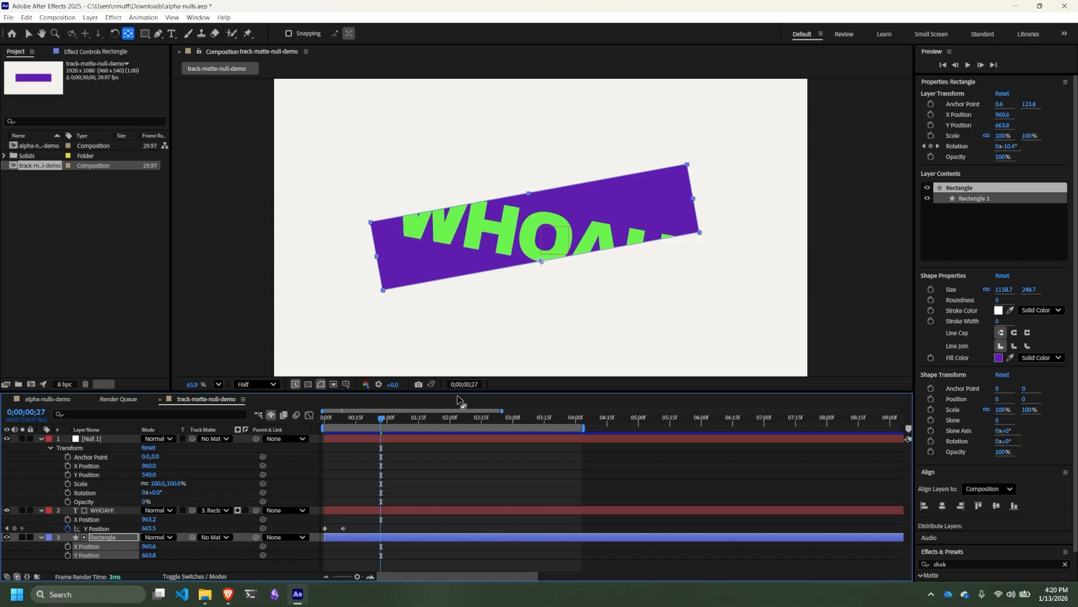
# - Scrub through the rotation to about 0;00;02;10 and play the animation from 0;00;00;15 to check both layers' motion
pyautogui.click(442, 417)
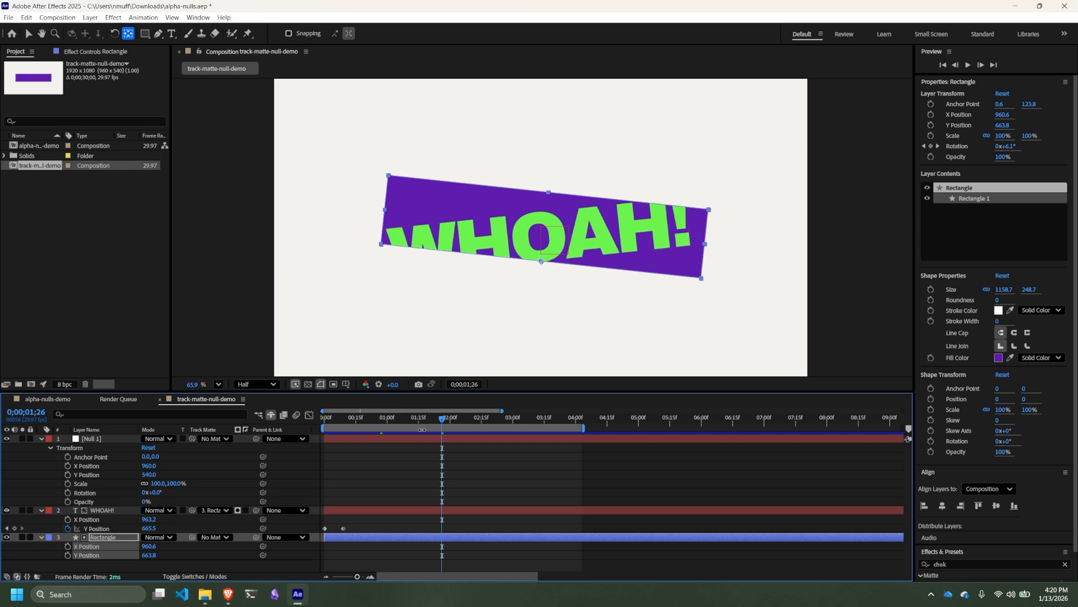
pyautogui.moveTo(442, 420); pyautogui.dragTo(471, 421)
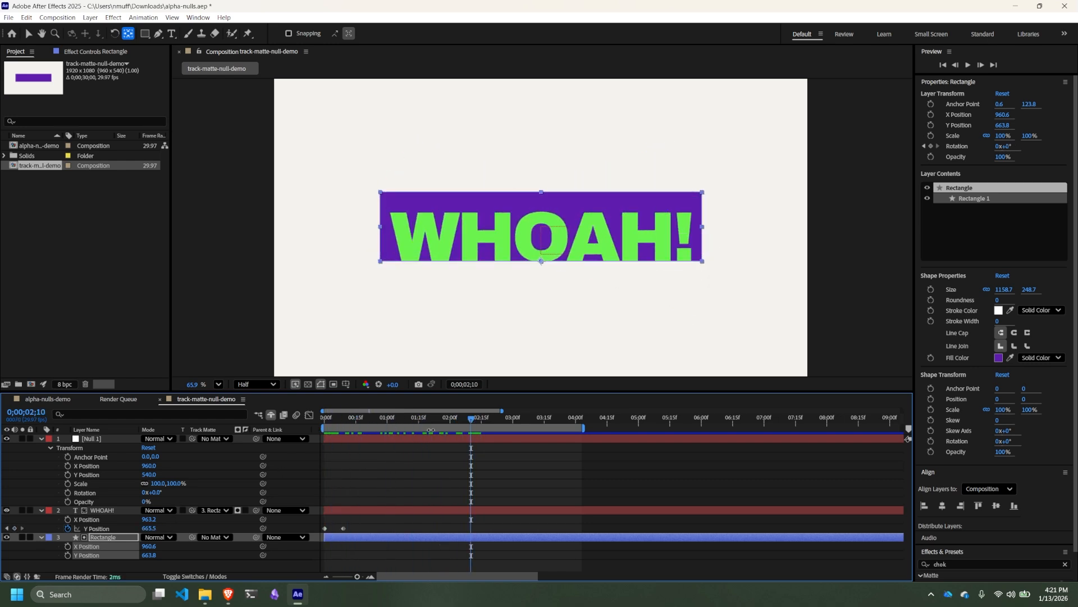
pyautogui.click(96, 566)
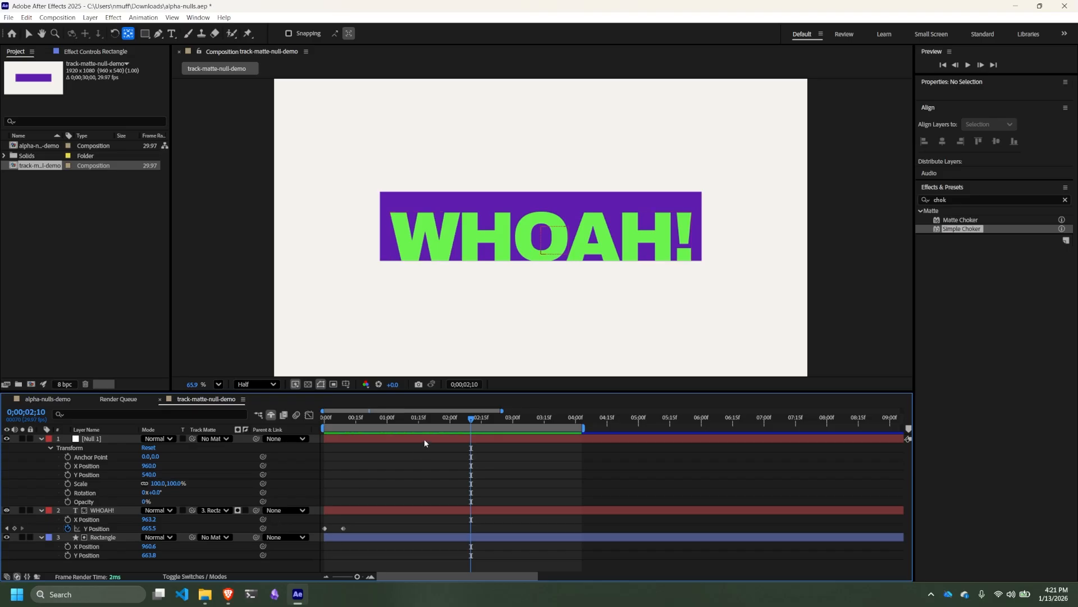
pyautogui.moveTo(473, 419); pyautogui.dragTo(356, 424)
pyautogui.press('space')
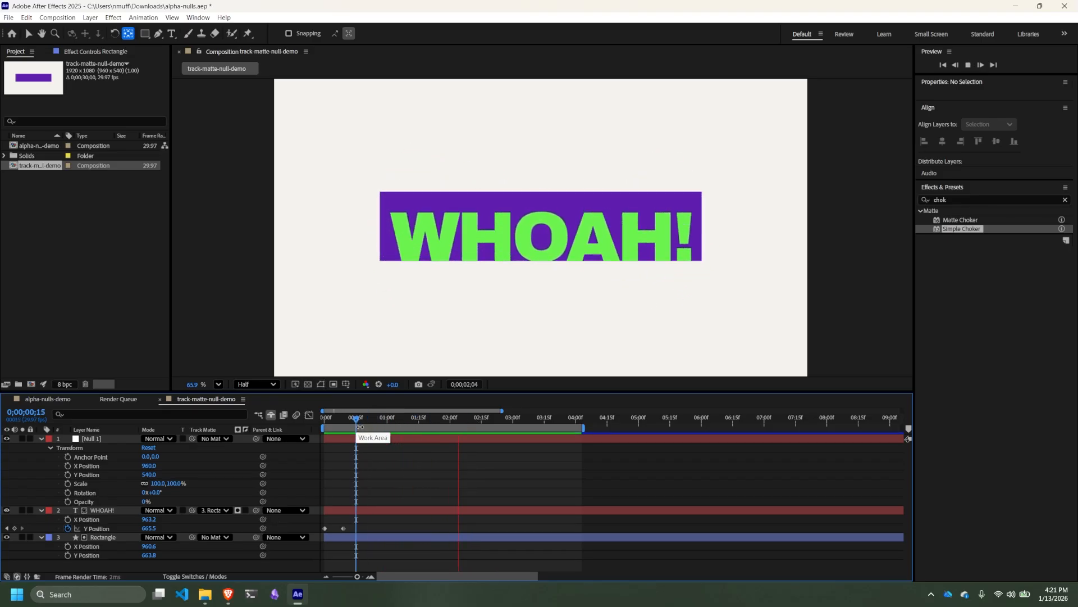
pyautogui.press('space')
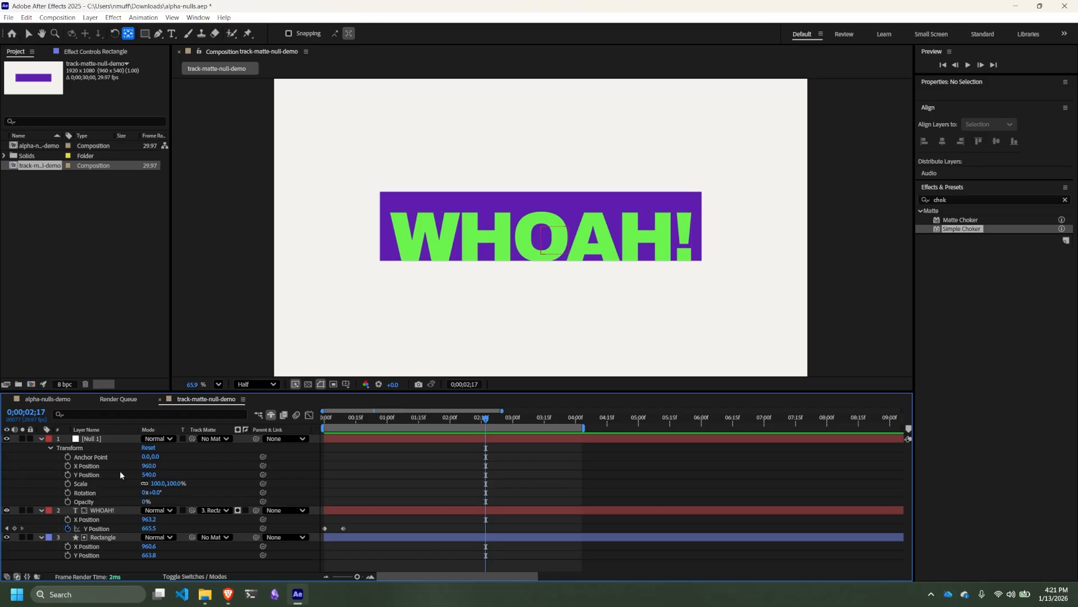
# - Keyframe Null 1's X Position at 0;00;02;17 and link the X Positions of WHOAH! and Rectangle to it
pyautogui.click(68, 465)
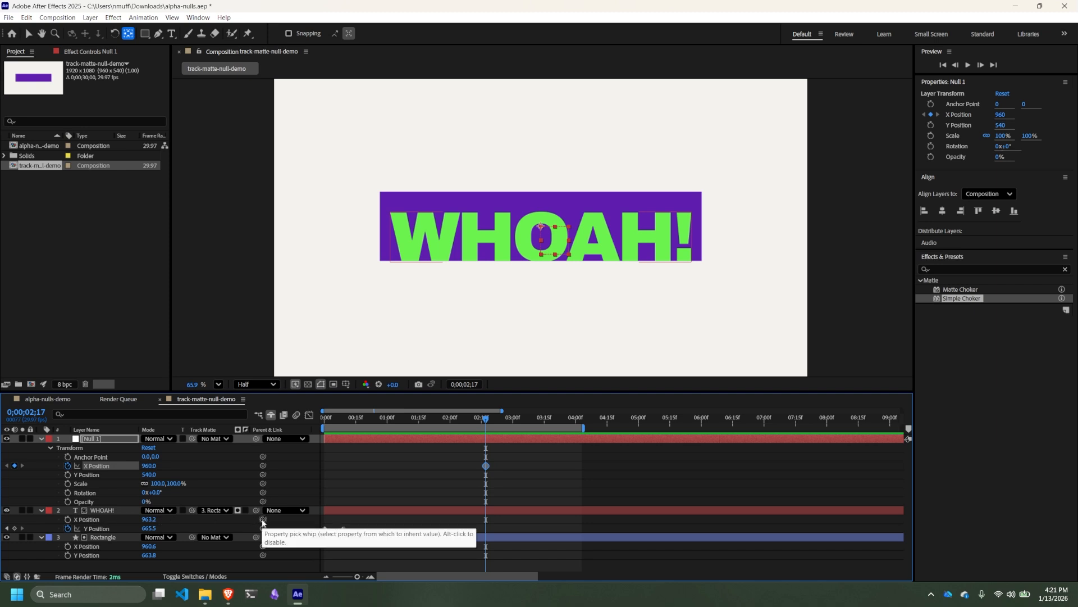
pyautogui.moveTo(262, 522); pyautogui.dragTo(100, 466)
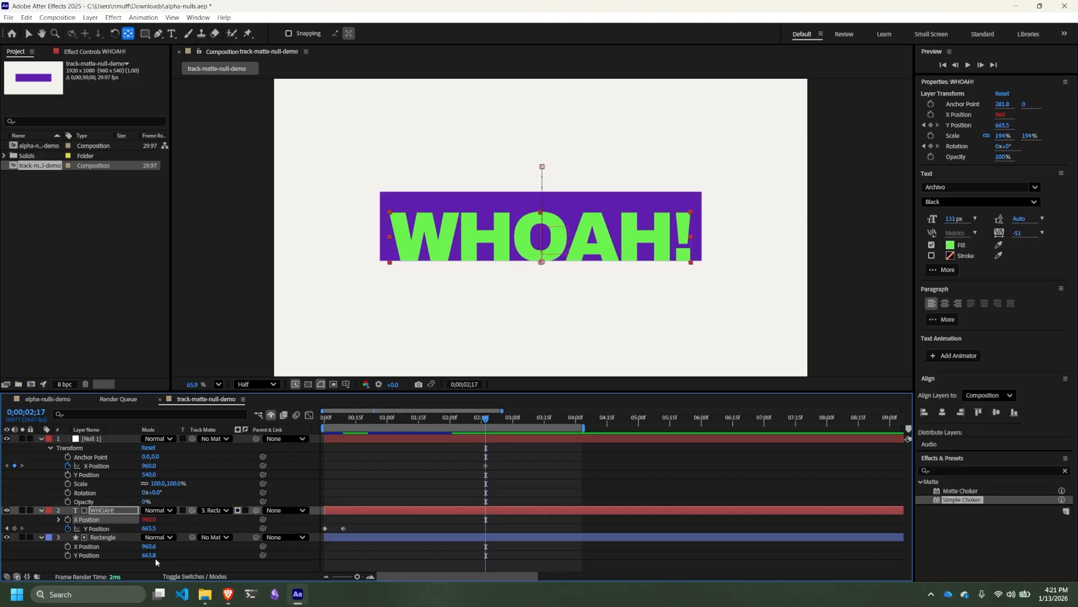
pyautogui.moveTo(264, 547); pyautogui.dragTo(264, 546)
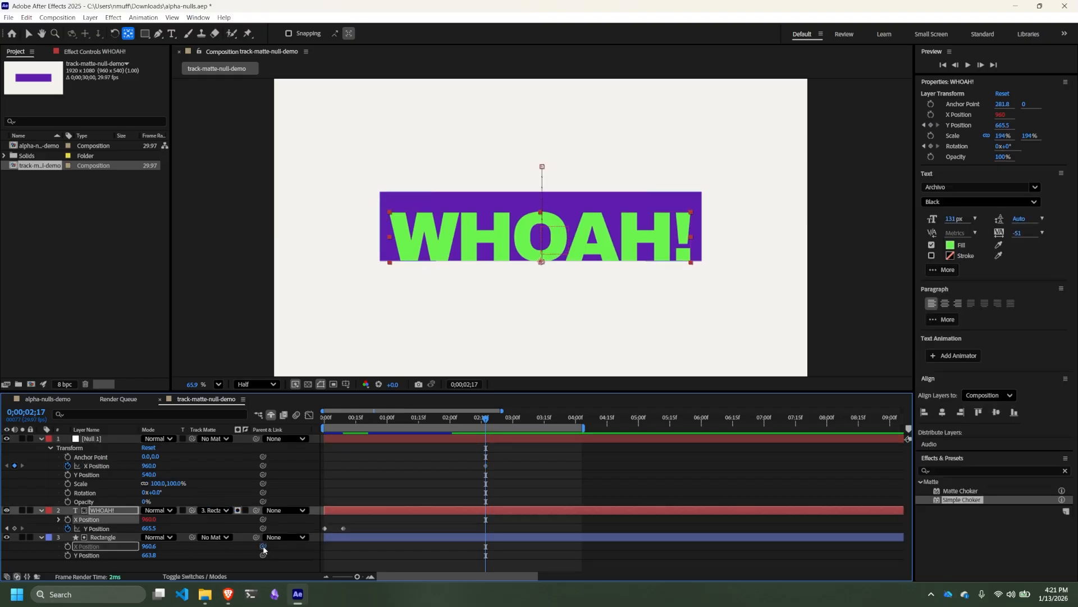
pyautogui.moveTo(180, 548); pyautogui.dragTo(94, 469)
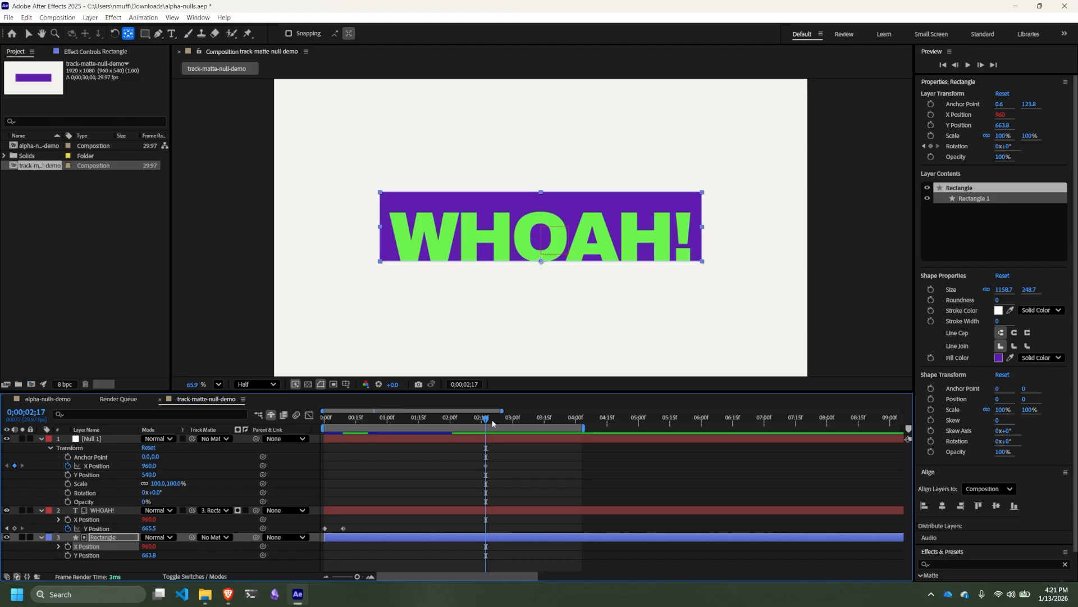
# - Set Null 1's X Position to 2627 at 0;00;02;28 to slide the linked layers out of the frame
pyautogui.moveTo(486, 422); pyautogui.dragTo(510, 425)
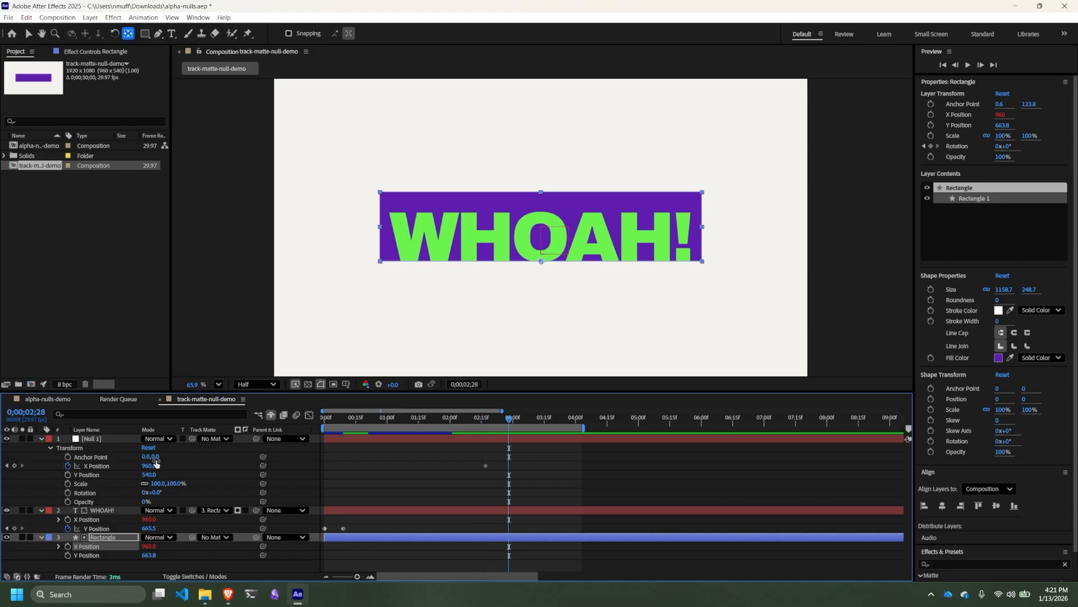
pyautogui.moveTo(156, 463); pyautogui.dragTo(353, 471)
pyautogui.moveTo(1067, 332); pyautogui.dragTo(873, 357)
# - Apply Easy Ease In to both of Null 1's X Position keyframes
pyautogui.click(523, 475)
pyautogui.moveTo(493, 464); pyautogui.dragTo(470, 456)
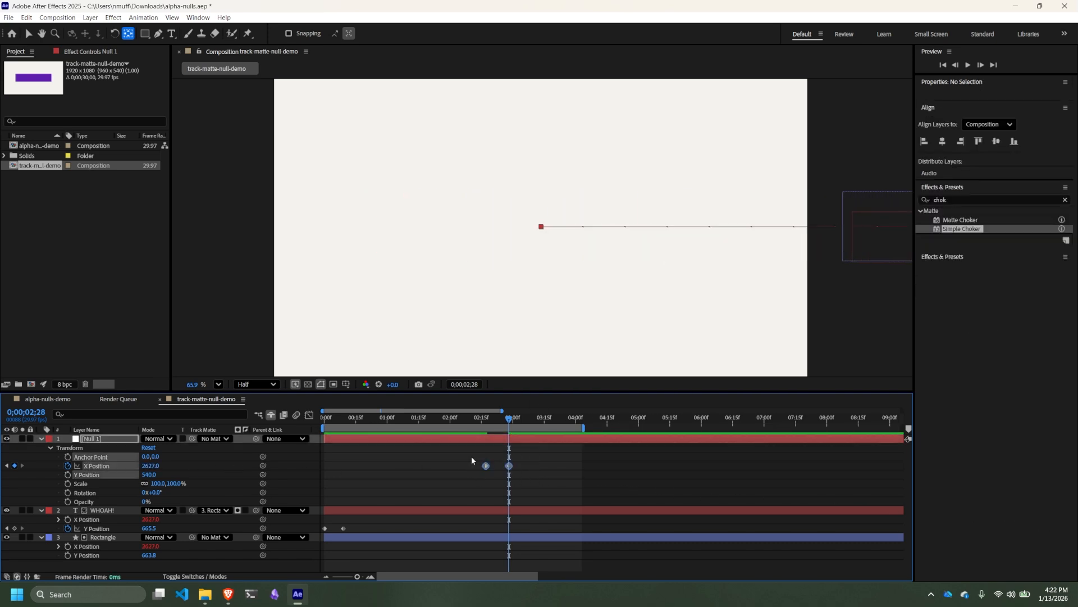
pyautogui.rightClick(509, 466)
pyautogui.moveTo(561, 457)
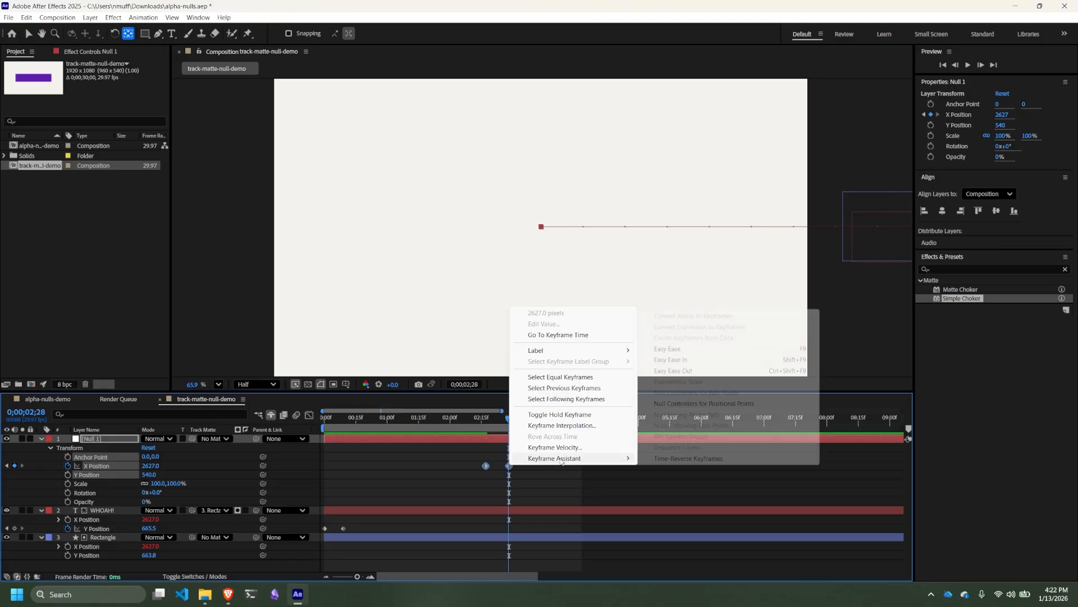
pyautogui.click(696, 360)
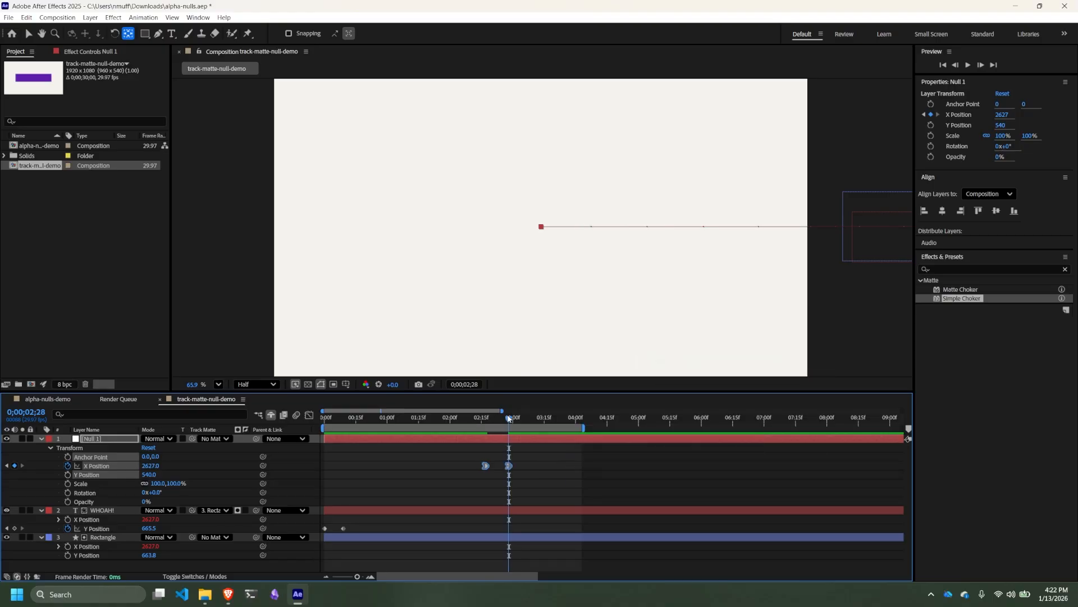
# - Play the composition and scrub back to about 0;00;00;21 to check the text reveal, rotation and slide-out
pyautogui.press('space')
pyautogui.scroll(-1, 876, 315)
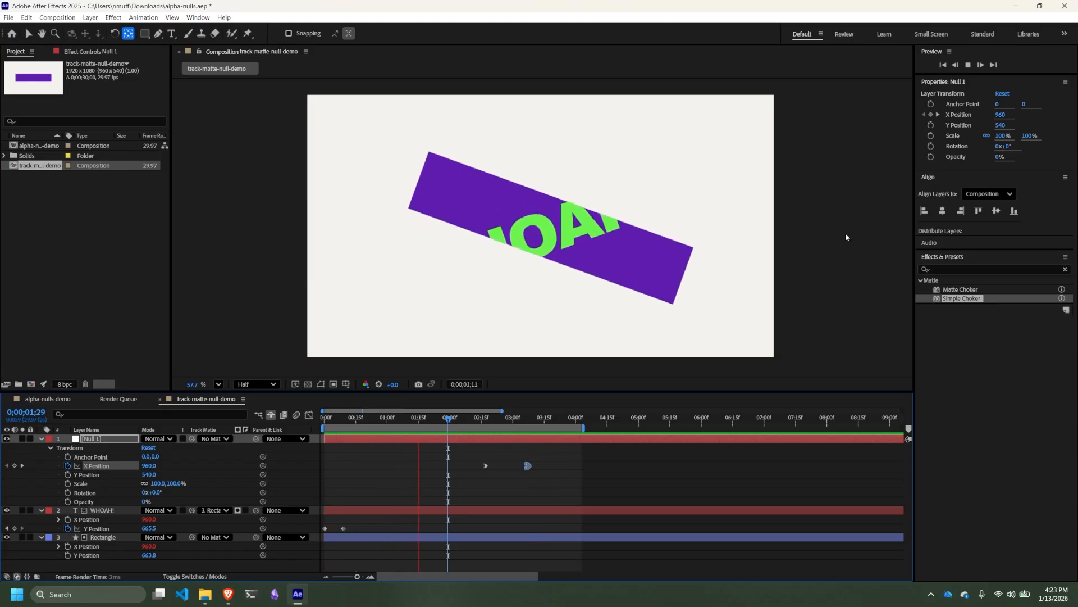
pyautogui.press('space')
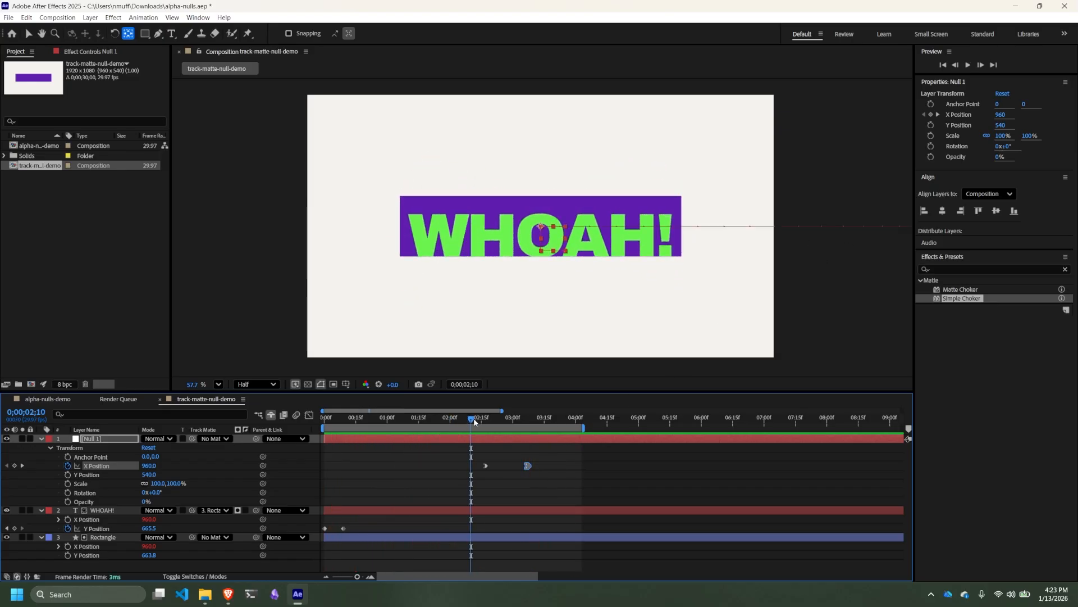
pyautogui.moveTo(474, 421); pyautogui.dragTo(371, 431)
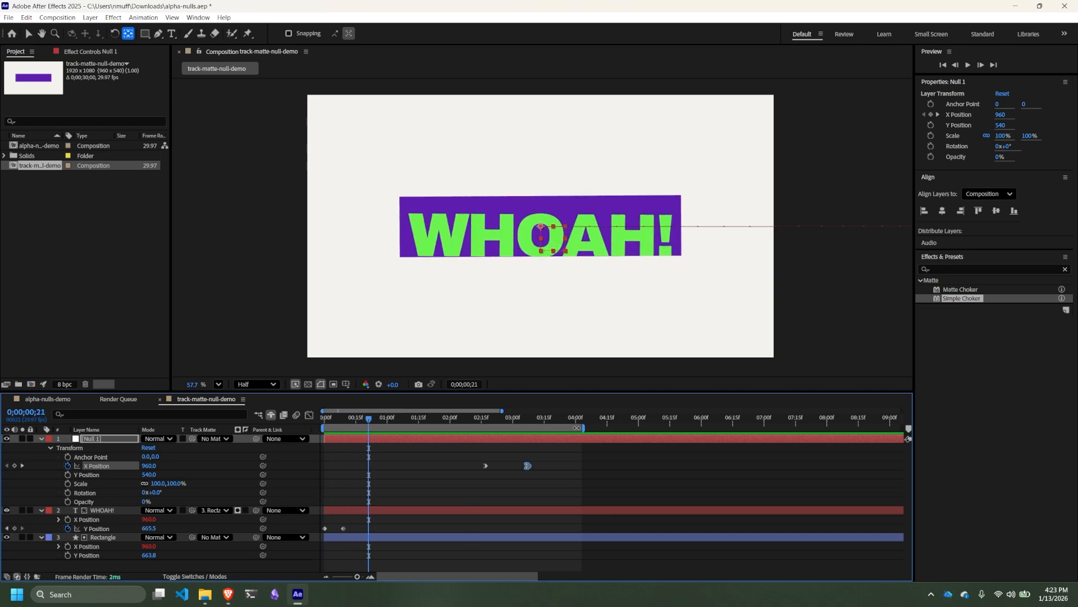
# - Set the end of the work area to 0;00;04;01, past the slide-out
pyautogui.moveTo(598, 422); pyautogui.dragTo(576, 428)
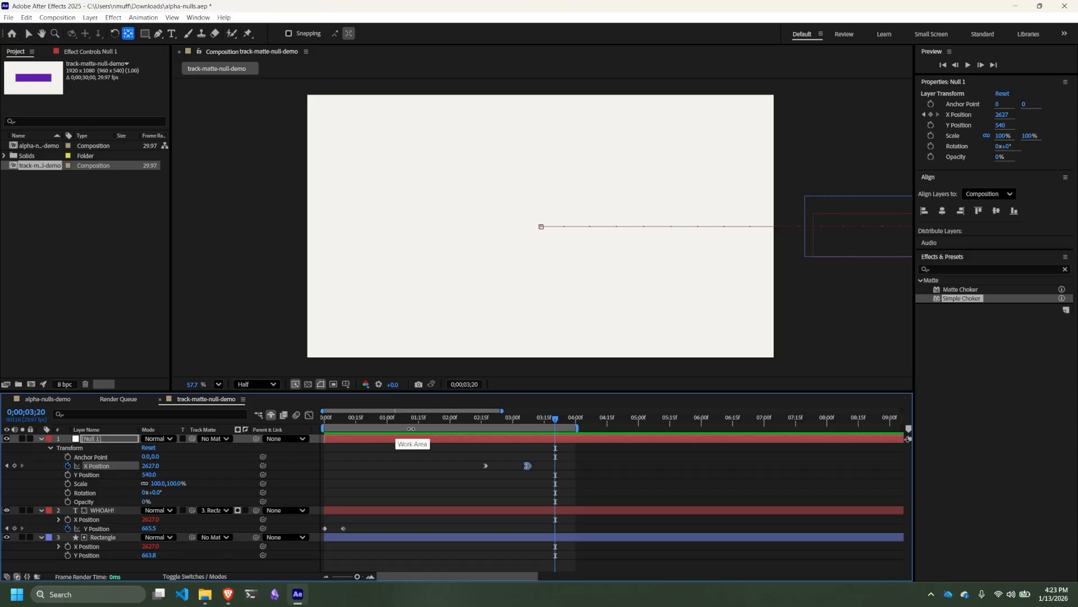
pyautogui.click(615, 421)
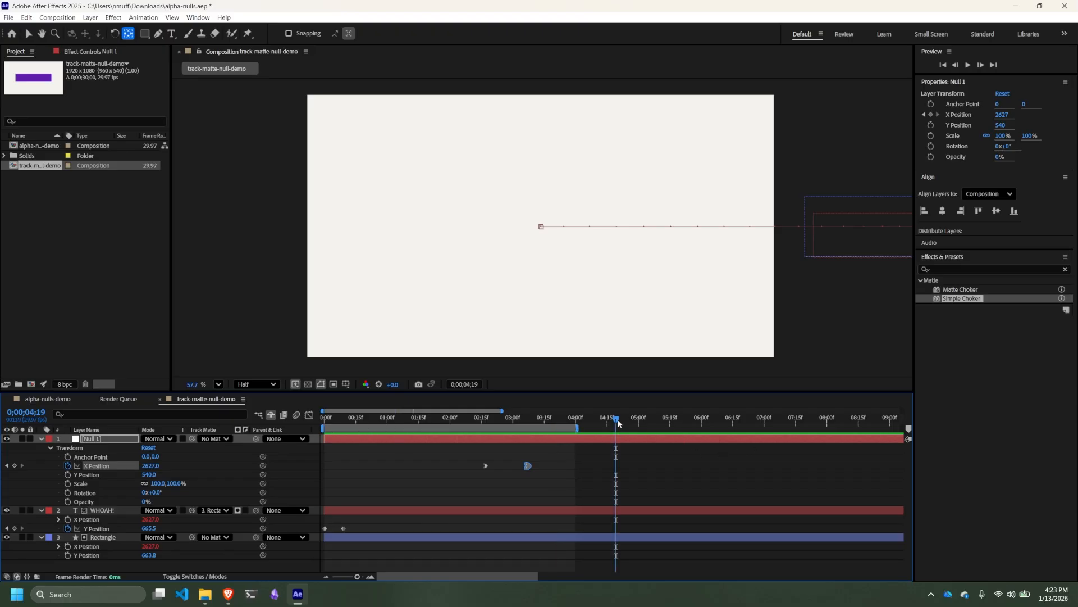
pyautogui.press('n')
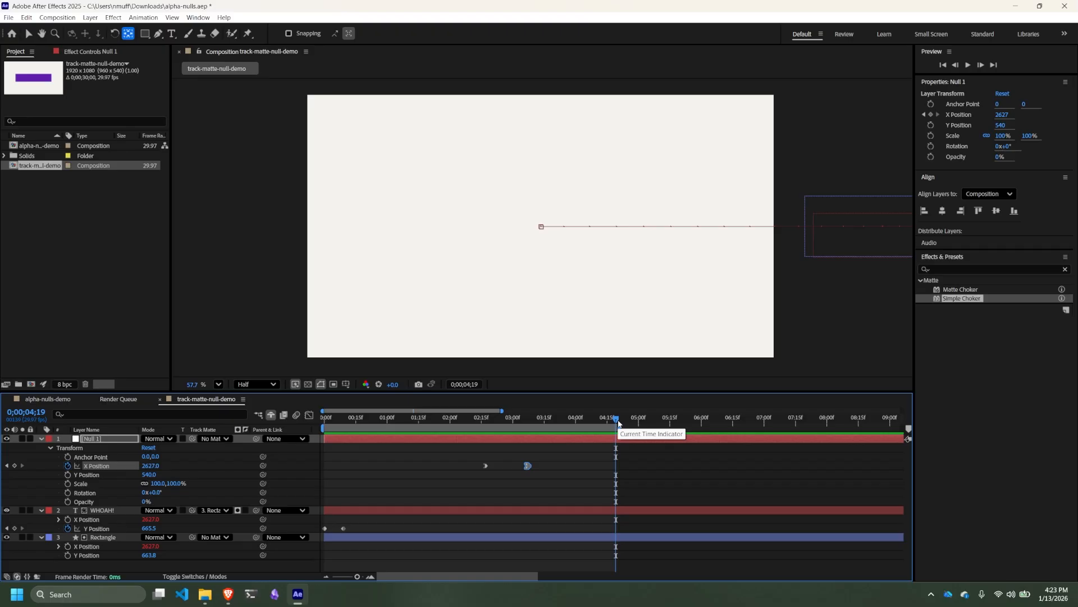
pyautogui.click(572, 421)
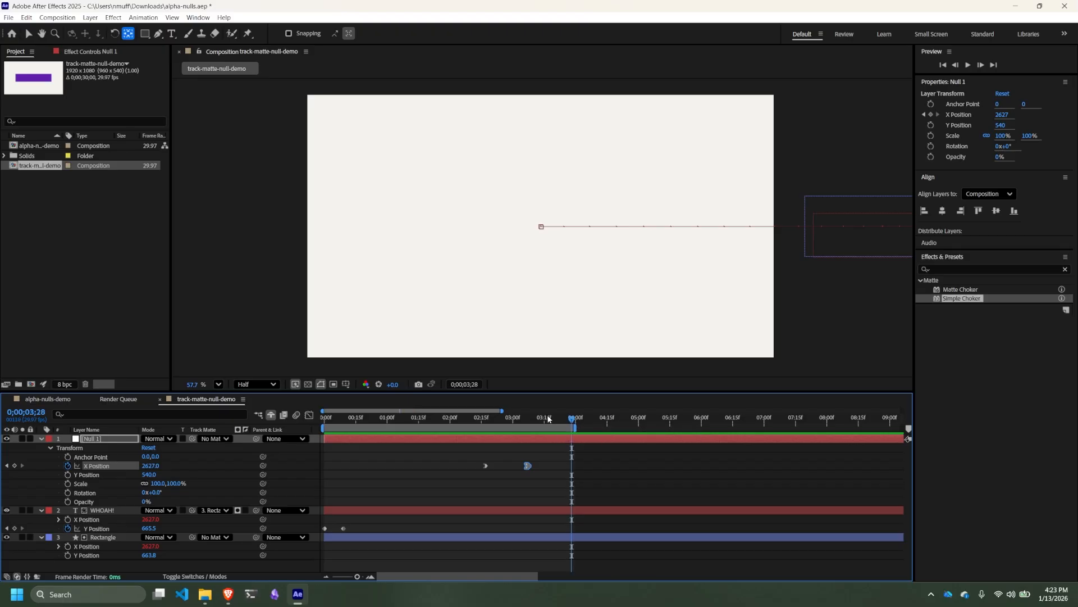
pyautogui.click(549, 420)
pyautogui.press('n')
pyautogui.click(578, 421)
pyautogui.press('n')
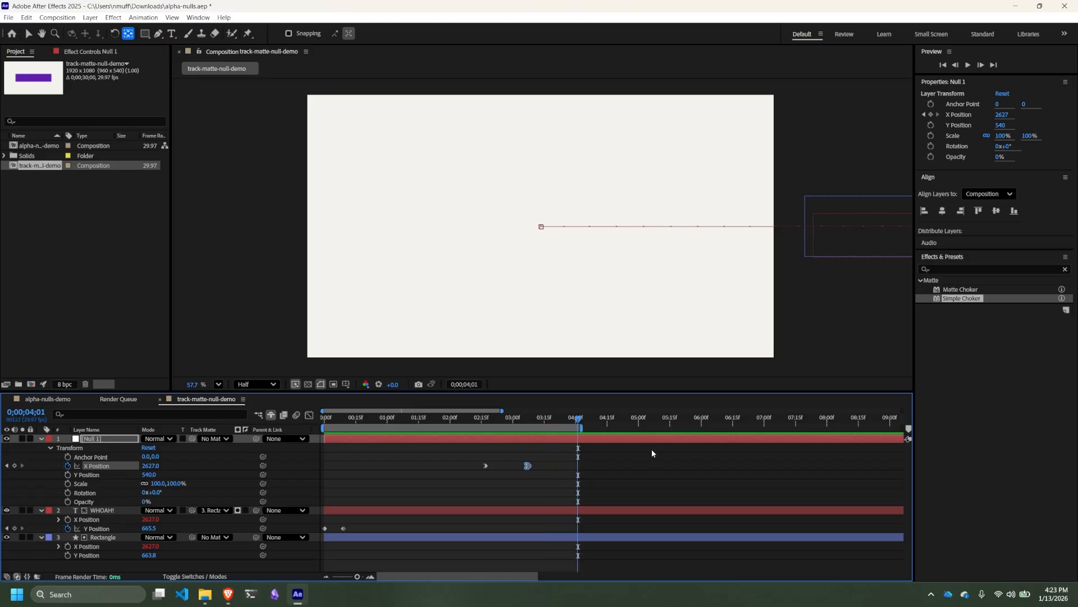
# - Add the track-matte-null-demo composition to the Render Queue
pyautogui.click(9, 17)
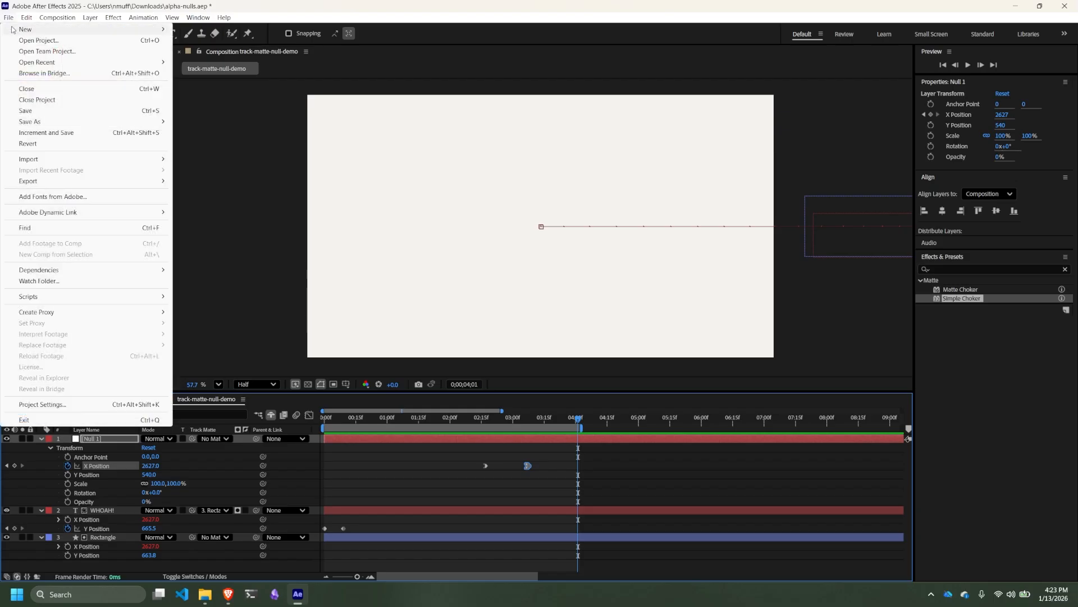
pyautogui.moveTo(40, 182)
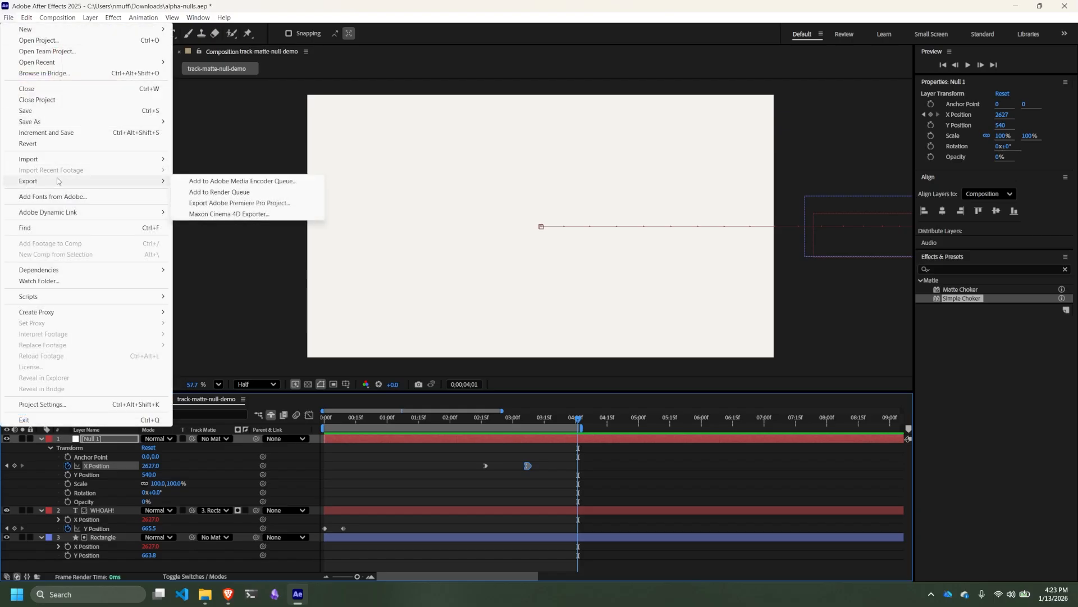
pyautogui.click(238, 192)
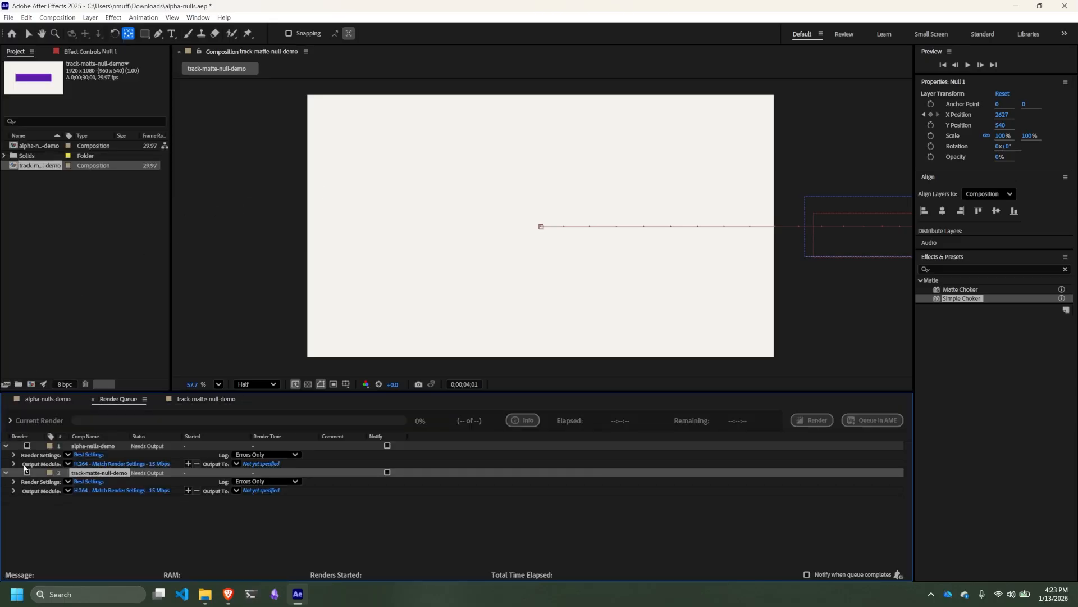